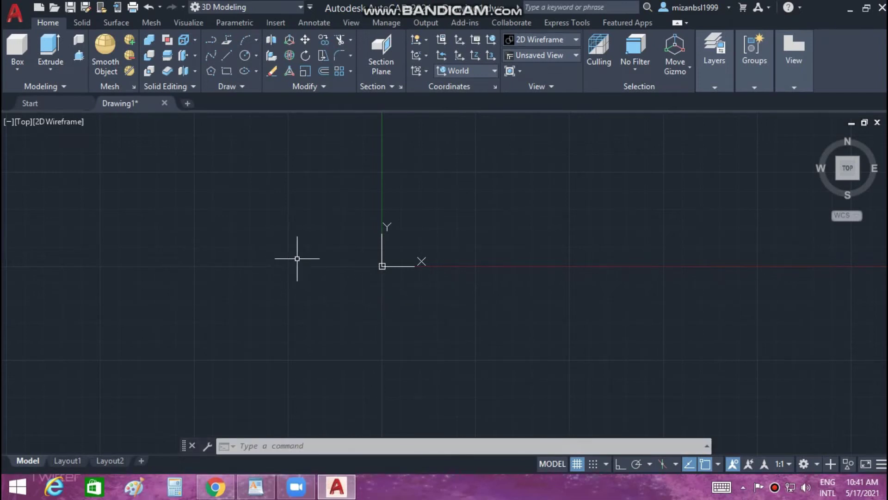
Start a polyline at 0,0 with Ortho mode turned on
{"action": "type", "text": "p;"}
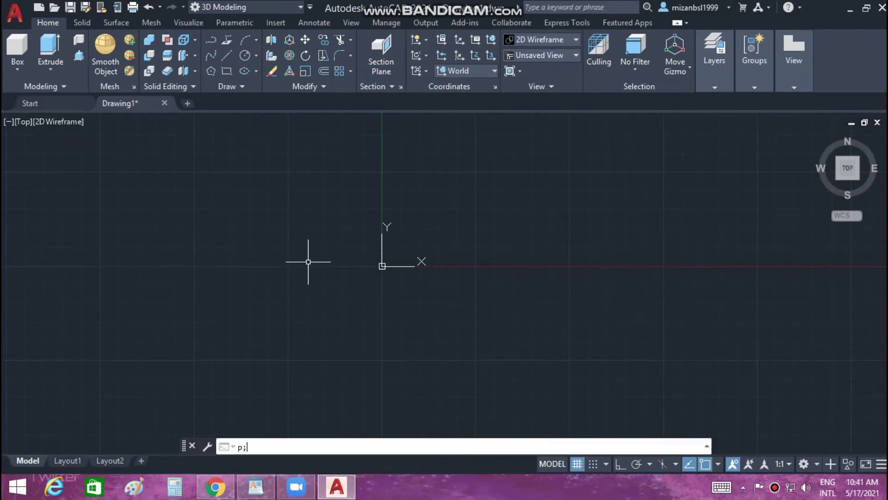
{"action": "key", "text": "BackSpace"}
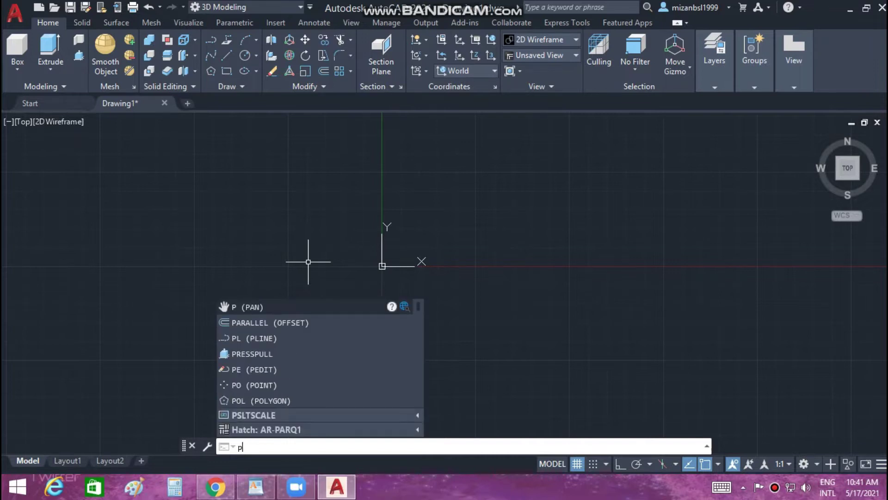
{"action": "type", "text": "l"}
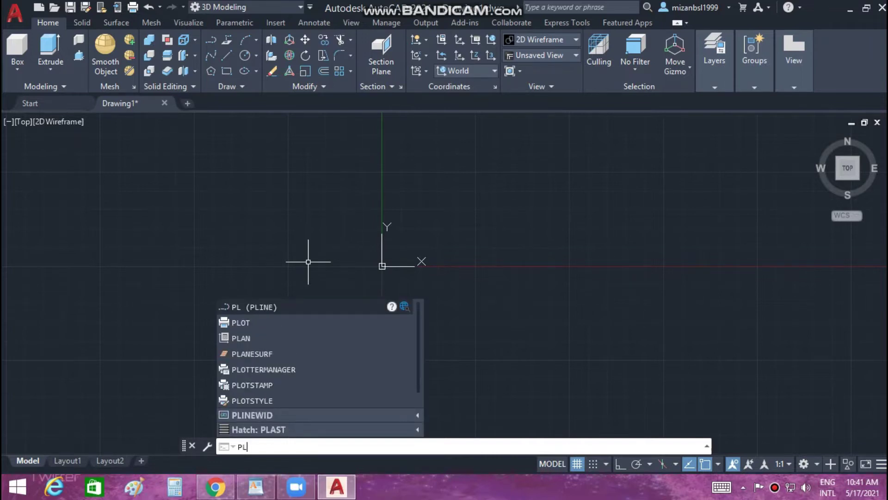
{"action": "key", "text": "Return"}
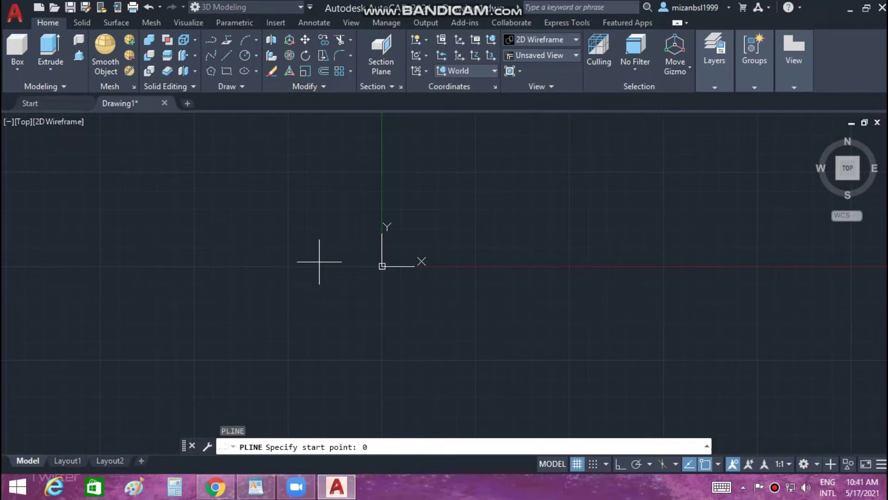
{"action": "key", "text": "Return"}
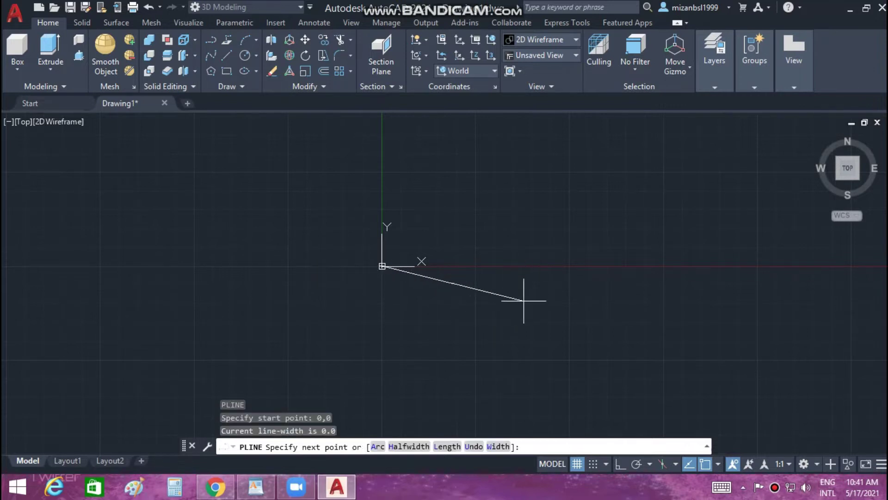
{"action": "key", "text": "F8"}
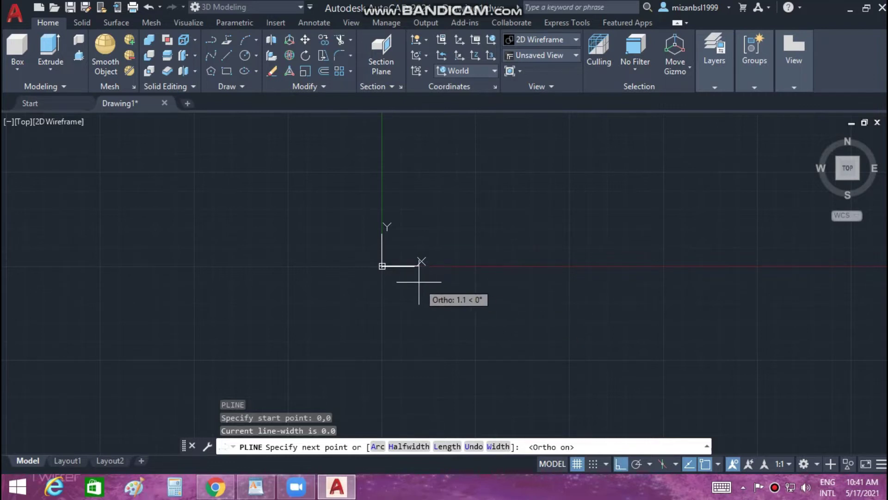
{"action": "scroll", "coordinate": [445, 268], "scroll_direction": "up", "scroll_amount": 6}
{"action": "middle_click_drag", "start_coordinate": [434, 284], "coordinate": [446, 305]}
{"action": "type", "text": "15"}
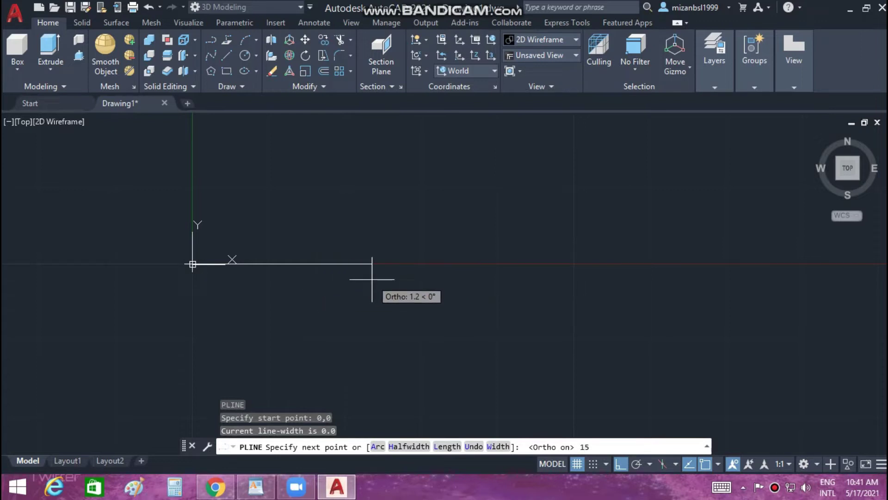
Draw a 5-unit horizontal top edge, discarding the 15- and 10-unit attempts
{"action": "key", "text": "Return"}
{"action": "scroll", "coordinate": [523, 288], "scroll_direction": "down", "scroll_amount": 3}
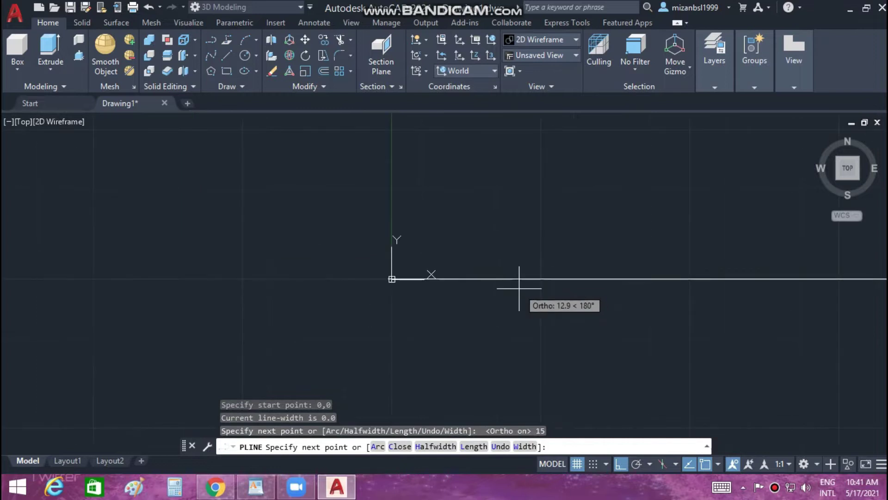
{"action": "mouse_move", "coordinate": [541, 318]}
{"action": "middle_mouse_down"}
{"action": "mouse_move", "coordinate": [333, 305]}
{"action": "mouse_move", "coordinate": [278, 336]}
{"action": "middle_mouse_up"}
{"action": "scroll", "coordinate": [373, 301], "scroll_direction": "down", "scroll_amount": 3}
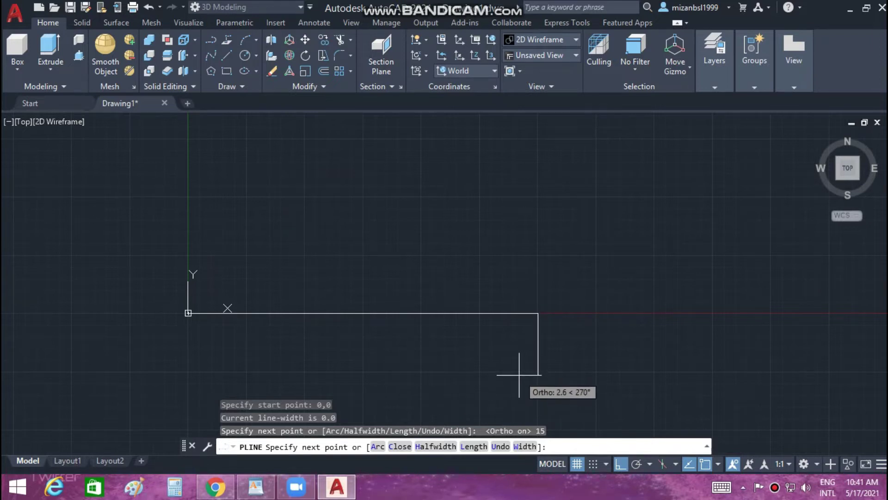
{"action": "key", "text": "ctrl+z"}
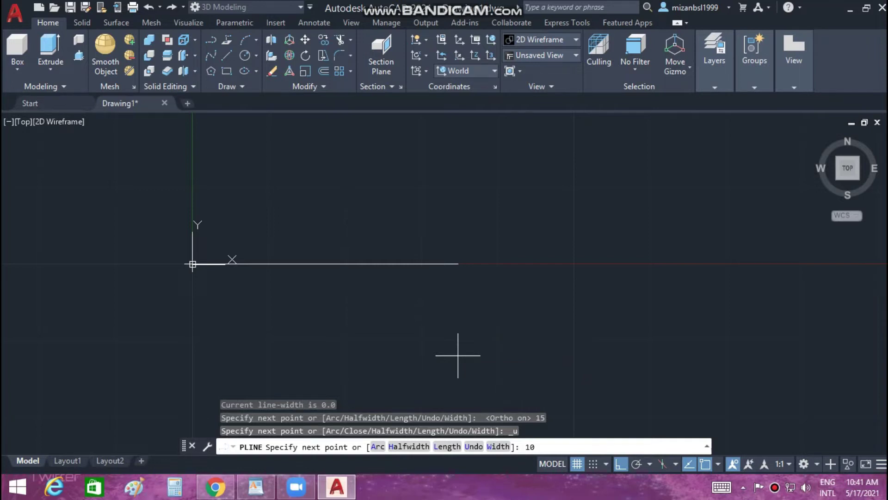
{"action": "key", "text": "Return"}
{"action": "scroll", "coordinate": [459, 355], "scroll_direction": "down", "scroll_amount": 4}
{"action": "scroll", "coordinate": [465, 354], "scroll_direction": "down", "scroll_amount": 2}
{"action": "middle_click_drag", "start_coordinate": [486, 352], "coordinate": [245, 324]}
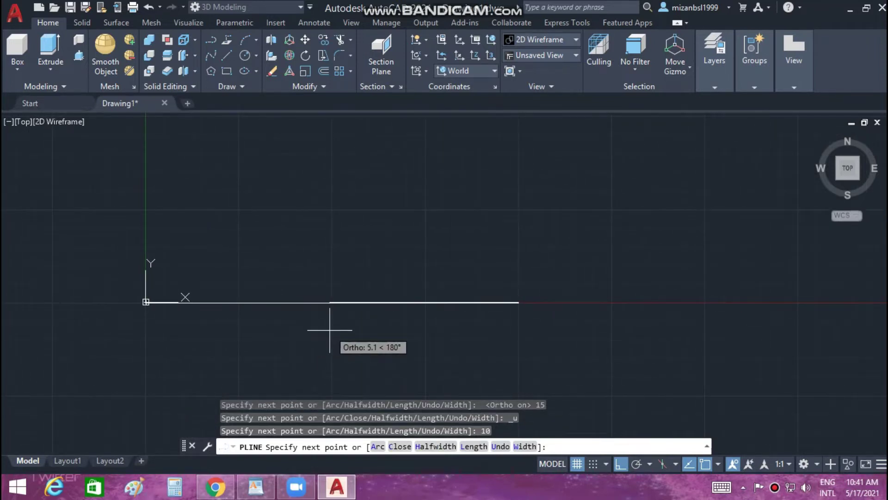
{"action": "key", "text": "ctrl+z"}
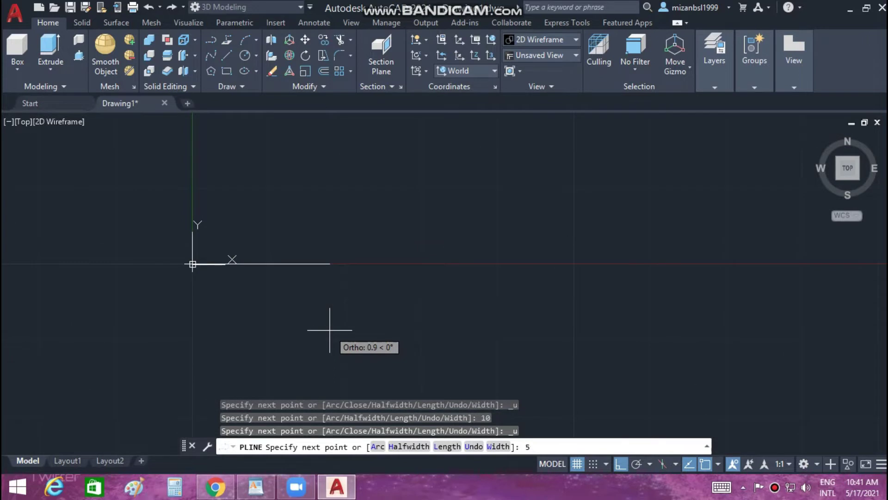
{"action": "key", "text": "Return"}
{"action": "mouse_move", "coordinate": [280, 287]}
{"action": "middle_mouse_down"}
{"action": "mouse_move", "coordinate": [403, 327]}
{"action": "mouse_move", "coordinate": [304, 296]}
{"action": "middle_mouse_up"}
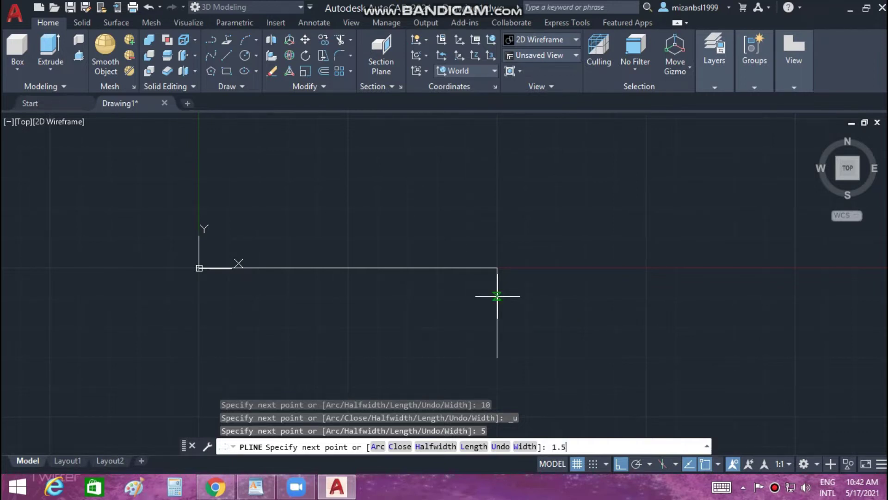
Draw a 1-unit downward side edge, replacing the 1.5-unit attempt
{"action": "key", "text": "Return"}
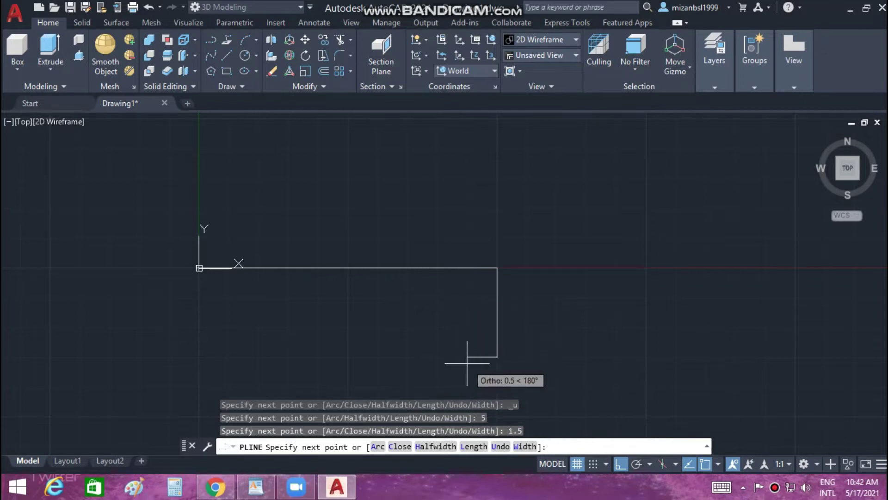
{"action": "key", "text": "ctrl+z"}
{"action": "key", "text": "Return"}
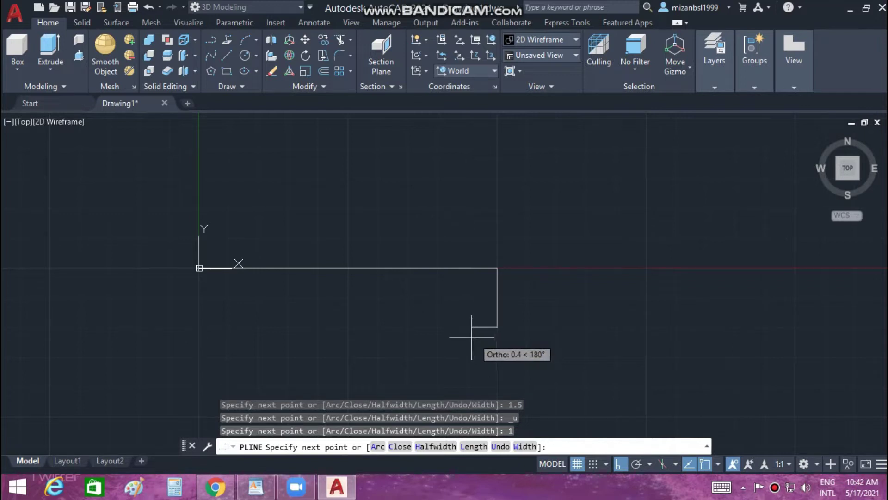
{"action": "scroll", "coordinate": [482, 330], "scroll_direction": "up", "scroll_amount": 2}
{"action": "scroll", "coordinate": [483, 329], "scroll_direction": "up", "scroll_amount": 2}
{"action": "scroll", "coordinate": [482, 330], "scroll_direction": "up", "scroll_amount": 2}
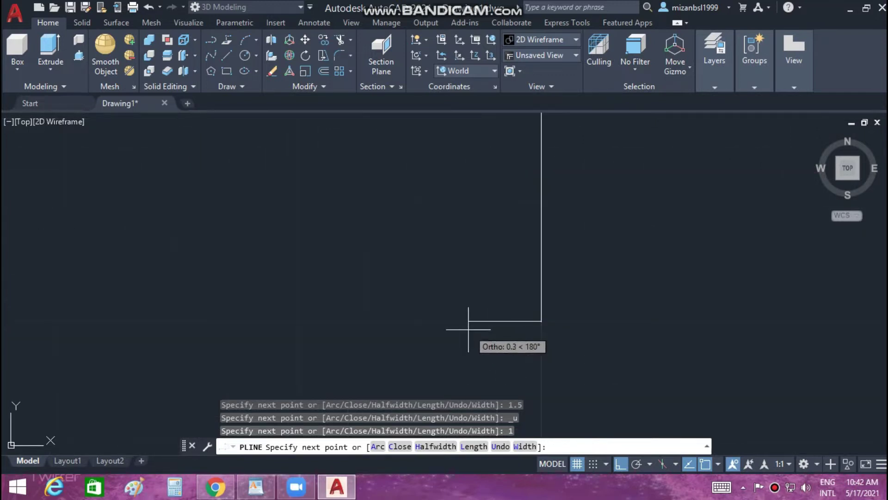
{"action": "scroll", "coordinate": [495, 326], "scroll_direction": "down", "scroll_amount": 2}
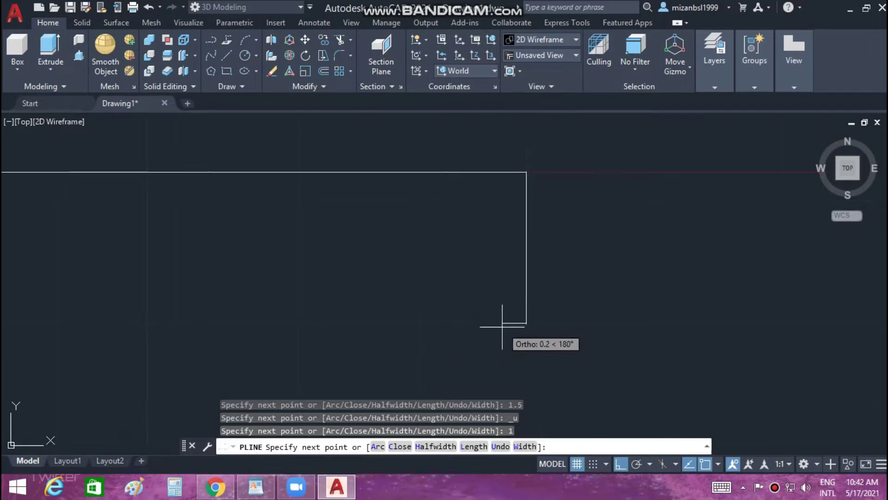
{"action": "scroll", "coordinate": [496, 328], "scroll_direction": "down", "scroll_amount": 2}
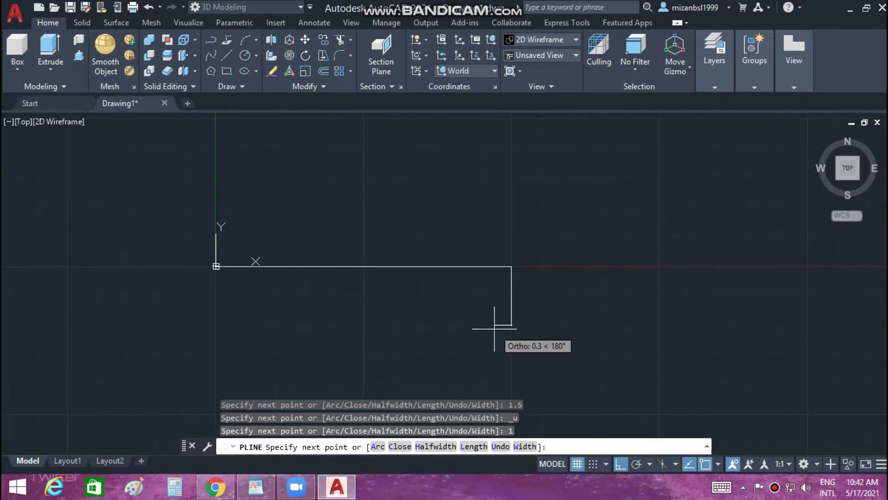
{"action": "scroll", "coordinate": [494, 329], "scroll_direction": "up", "scroll_amount": 2}
{"action": "type", "text": ".3"}
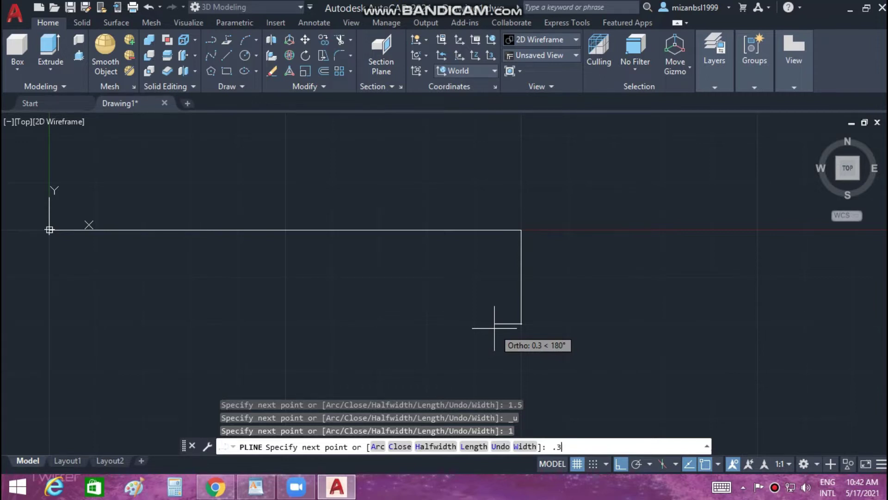
Cut the first ring groove 0.2 units deep, then continue the side 0.2 down
{"action": "key", "text": "Return"}
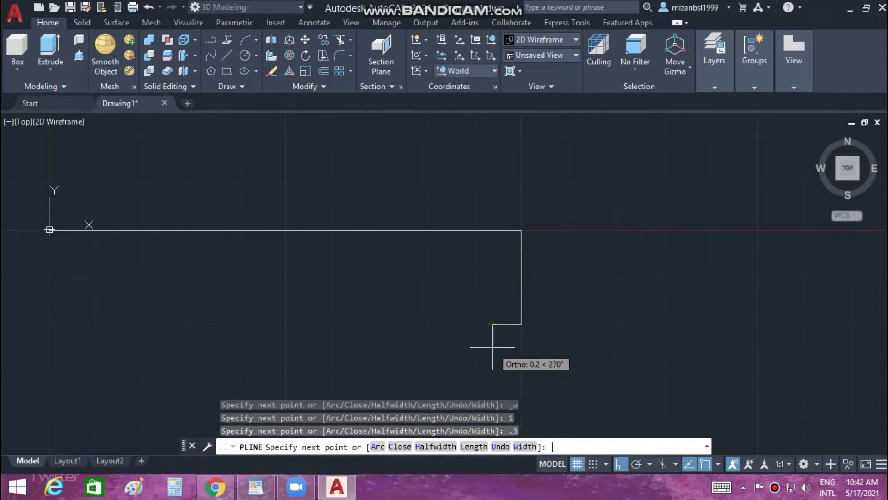
{"action": "type", "text": ".2"}
{"action": "key", "text": "Return"}
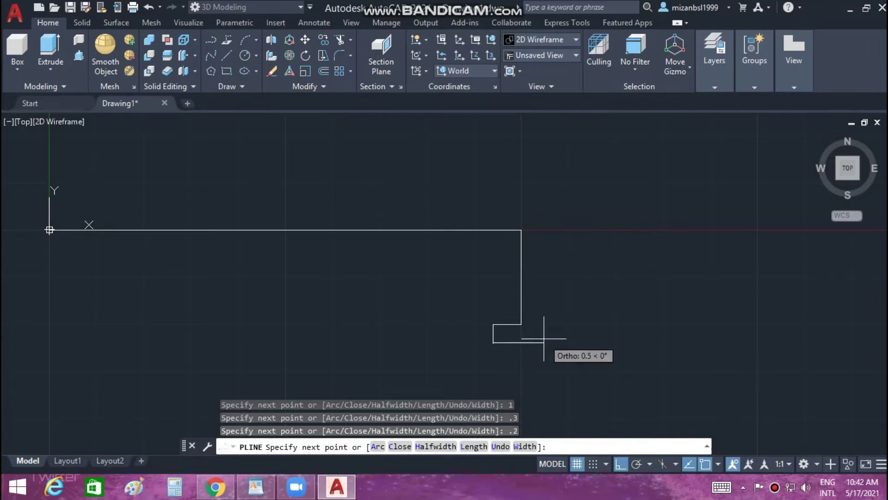
{"action": "key", "text": "Return"}
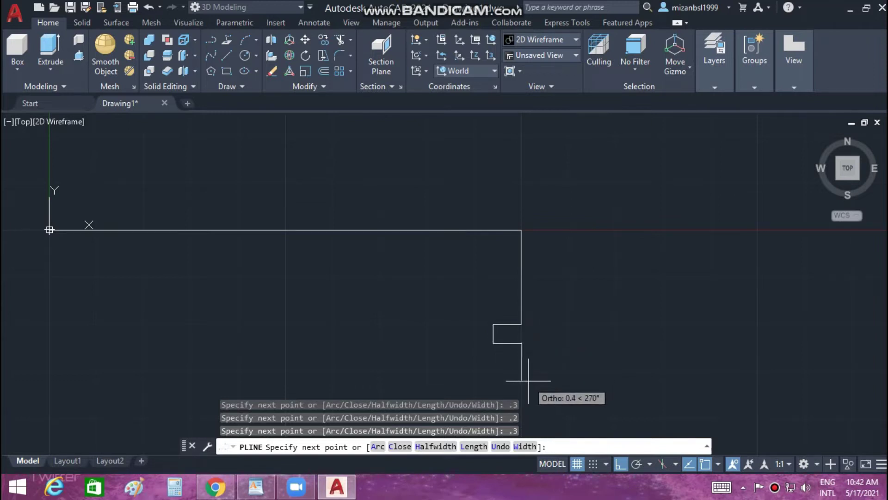
{"action": "type", "text": ".2"}
{"action": "key", "text": "Return"}
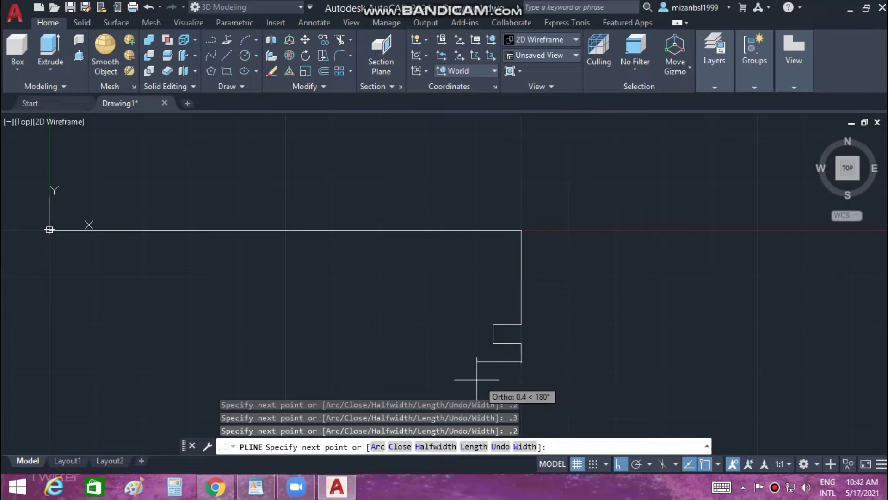
Cut the second ring groove and continue the side edge 0.2 units down
{"action": "type", "text": "6"}
{"action": "key", "text": "Return"}
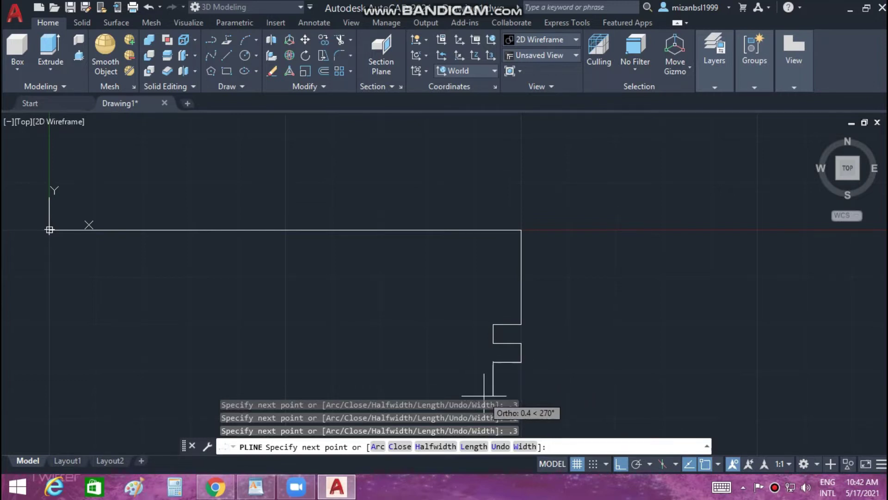
{"action": "type", "text": ".2"}
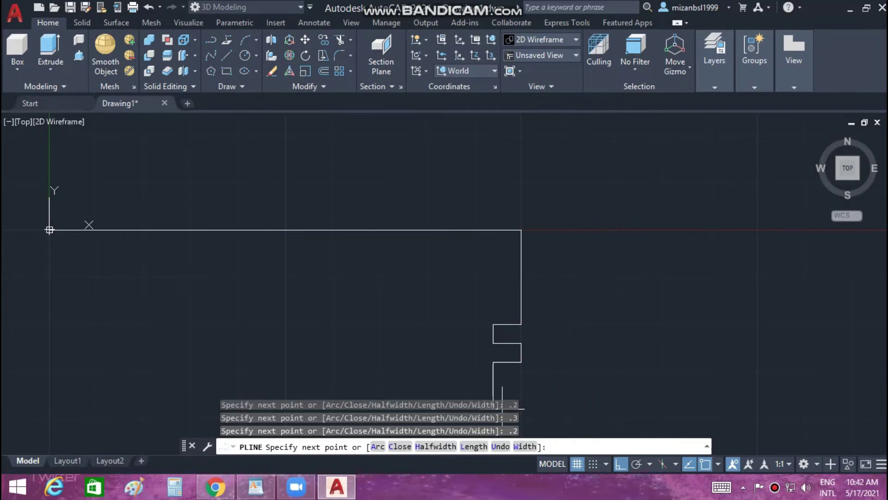
{"action": "middle_click_drag", "start_coordinate": [505, 398], "coordinate": [504, 318]}
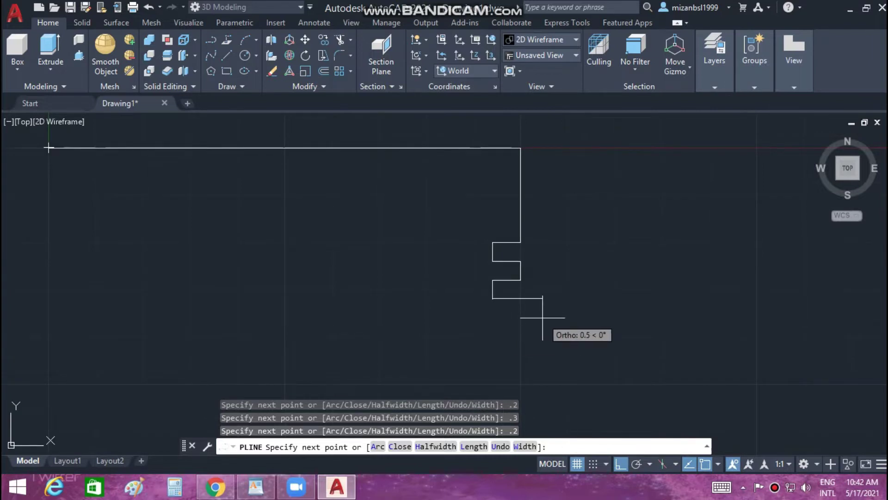
{"action": "type", "text": ".6"}
{"action": "key", "text": "Return"}
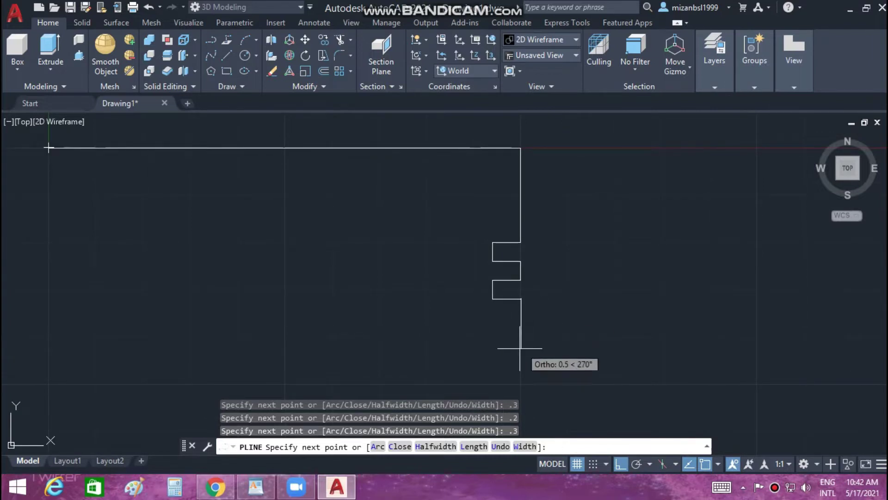
{"action": "type", "text": ".2"}
{"action": "key", "text": "Return"}
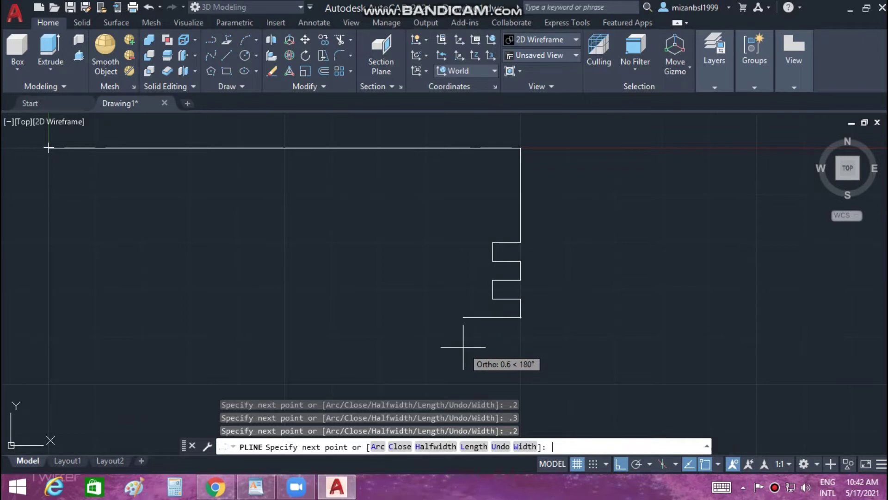
Add the third groove from 0.3 and 0.2-unit steps
{"action": "type", "text": "3"}
{"action": "key", "text": "Return"}
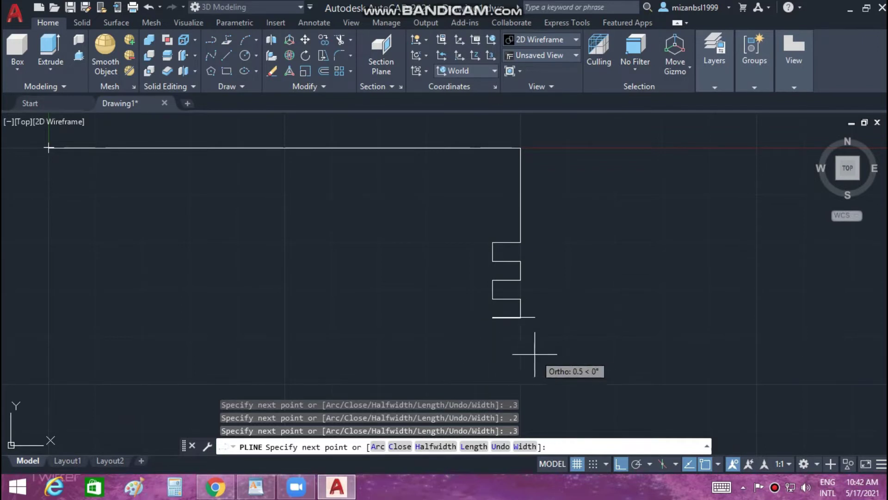
{"action": "type", "text": "2"}
{"action": "key", "text": "Return"}
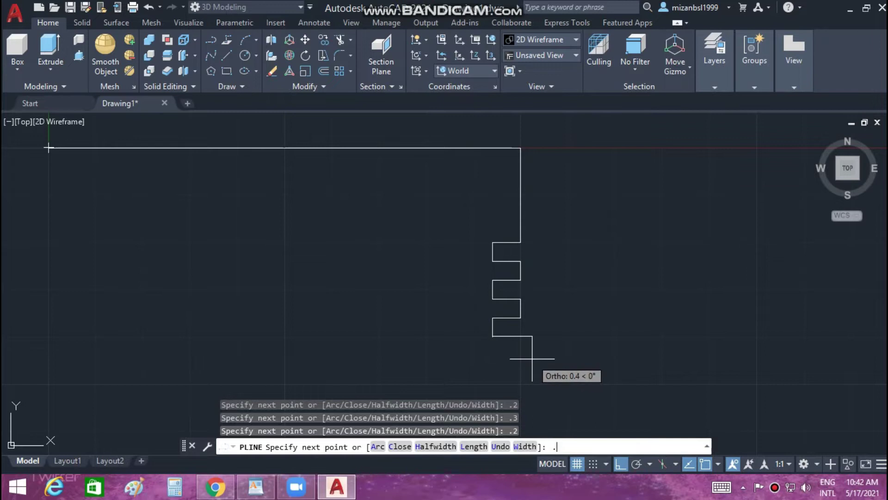
{"action": "type", "text": "3"}
{"action": "key", "text": "Return"}
Drop the side 5 units, then draw the bottom and left edges back to the top-left corner
{"action": "mouse_move", "coordinate": [519, 383]}
{"action": "middle_mouse_down"}
{"action": "mouse_move", "coordinate": [504, 320]}
{"action": "mouse_move", "coordinate": [457, 265]}
{"action": "middle_mouse_up"}
{"action": "scroll", "coordinate": [505, 313], "scroll_direction": "down", "scroll_amount": 3}
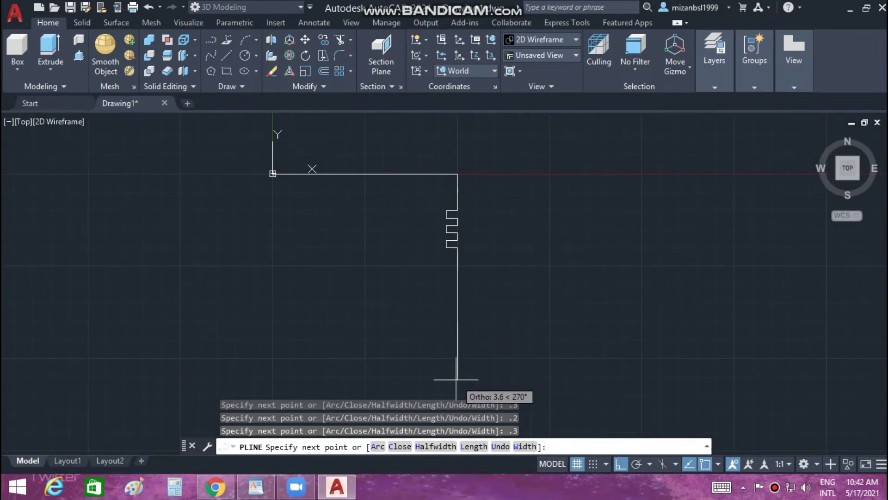
{"action": "middle_click_drag", "start_coordinate": [455, 379], "coordinate": [461, 321]}
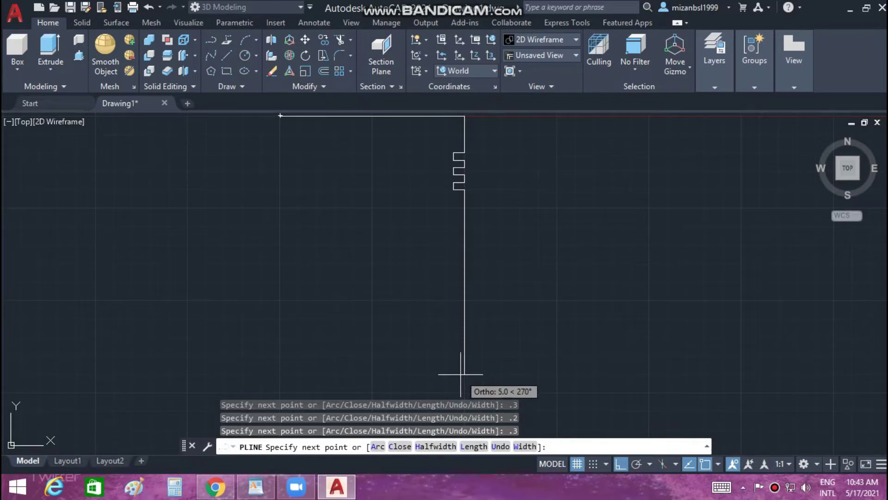
{"action": "type", "text": "5"}
{"action": "key", "text": "Return"}
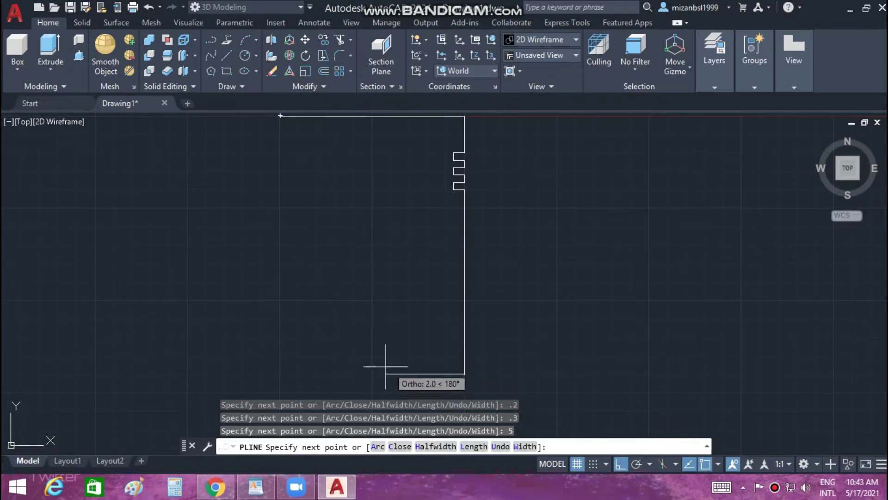
{"action": "middle_click_drag", "start_coordinate": [322, 364], "coordinate": [374, 373]}
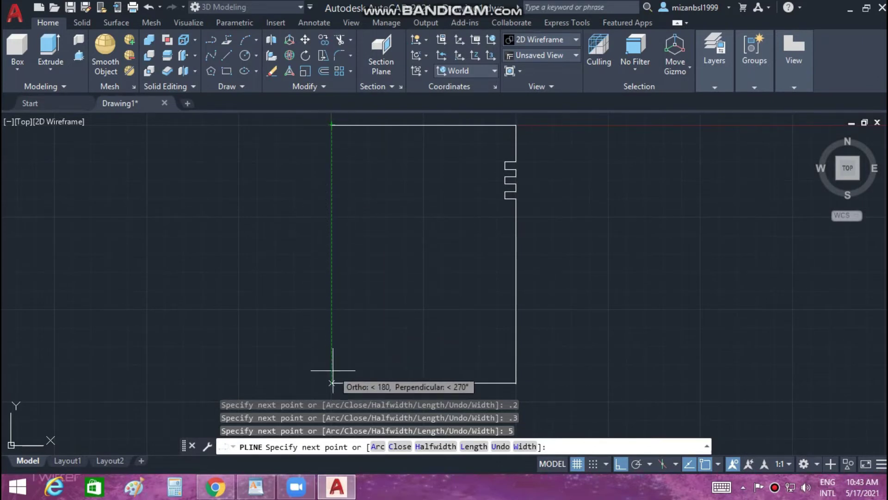
{"action": "left_click", "coordinate": [331, 382]}
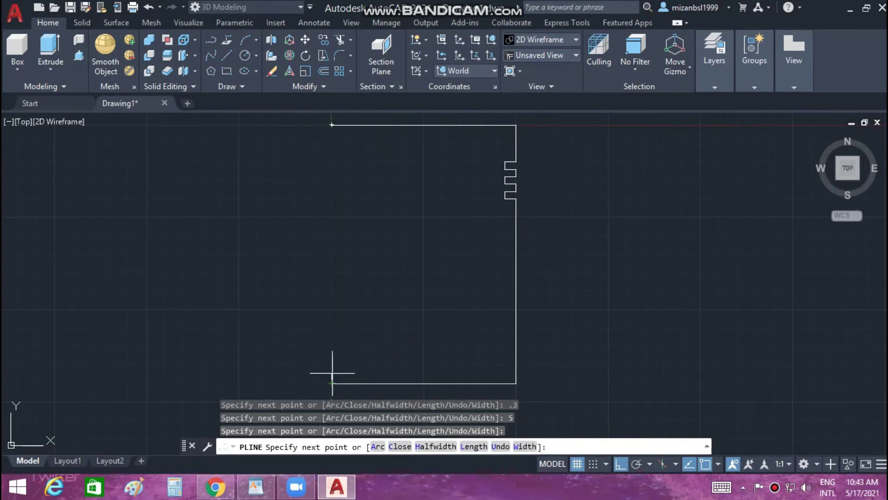
{"action": "left_click", "coordinate": [331, 126]}
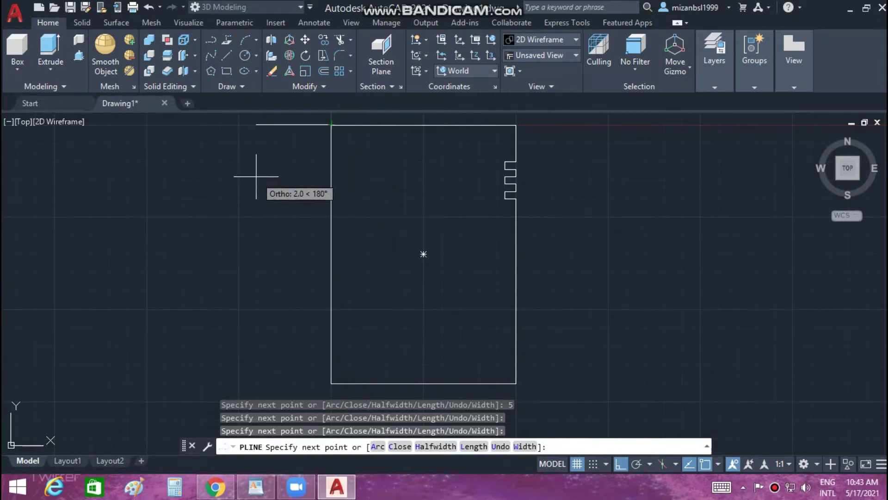
{"action": "key", "text": "Escape"}
{"action": "mouse_move", "coordinate": [256, 178]}
{"action": "middle_mouse_down"}
{"action": "mouse_move", "coordinate": [244, 222]}
{"action": "mouse_move", "coordinate": [239, 198]}
{"action": "middle_mouse_up"}
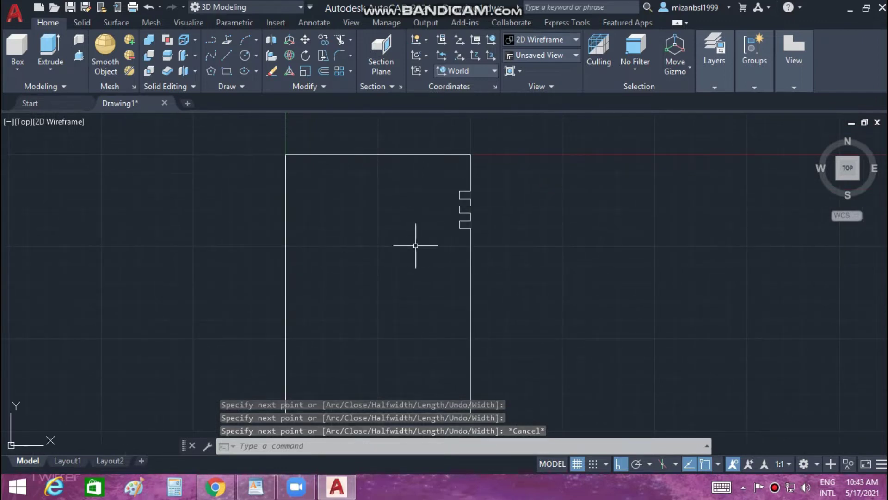
Start filleting the profile's top edge, trying radii of 1 and 0.5
{"action": "type", "text": "fil"}
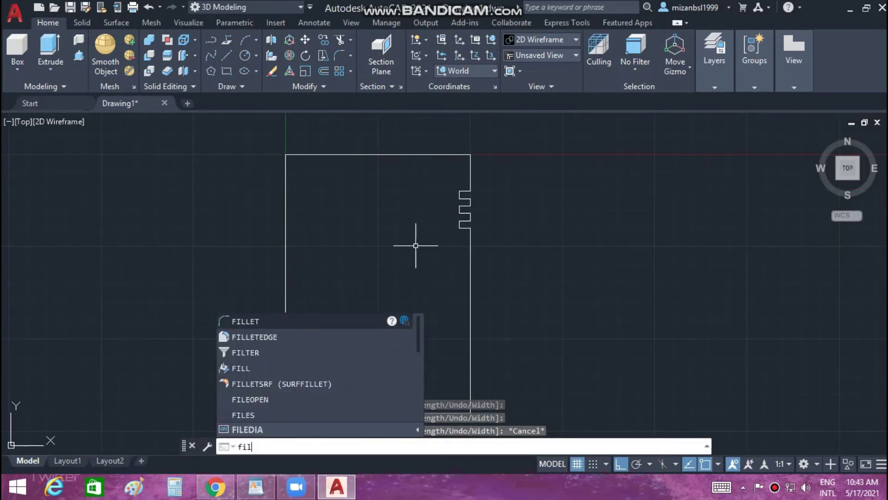
{"action": "key", "text": "Return"}
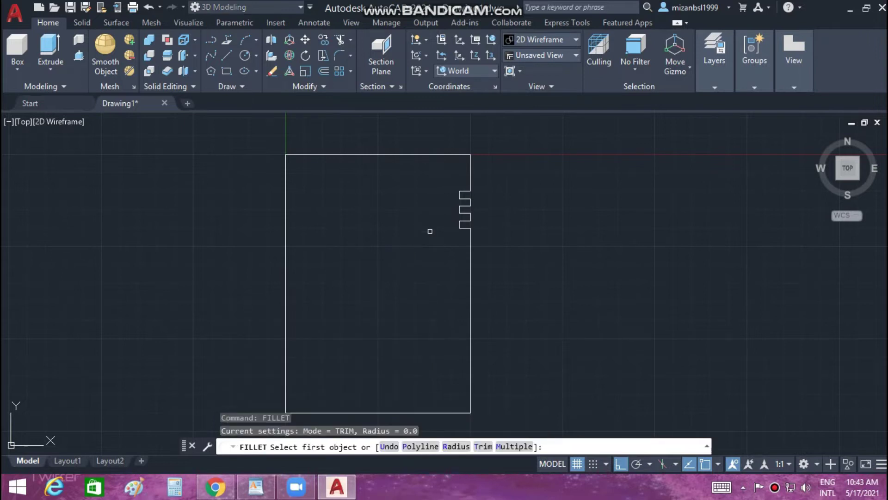
{"action": "left_click", "coordinate": [463, 154]}
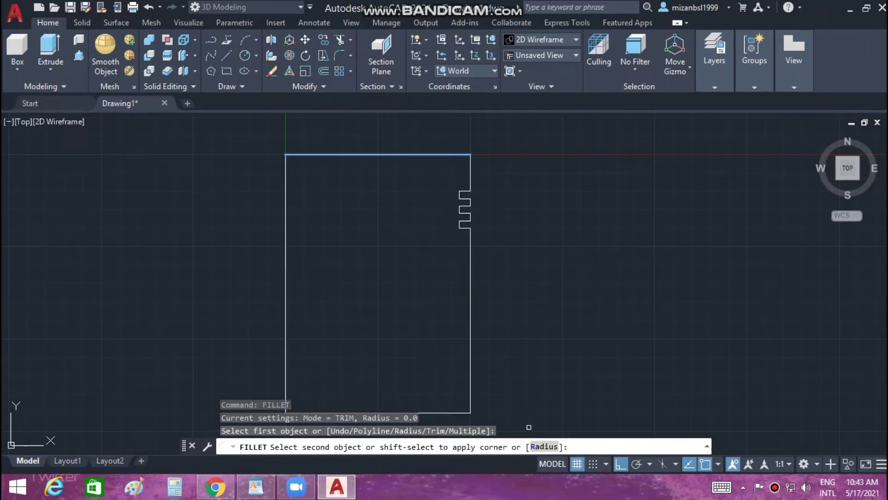
{"action": "type", "text": "R"}
{"action": "key", "text": "Return"}
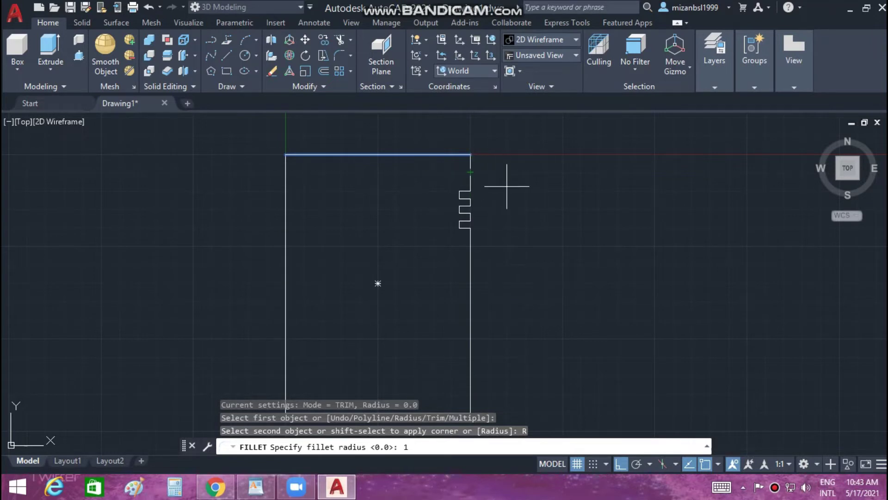
{"action": "key", "text": "Return"}
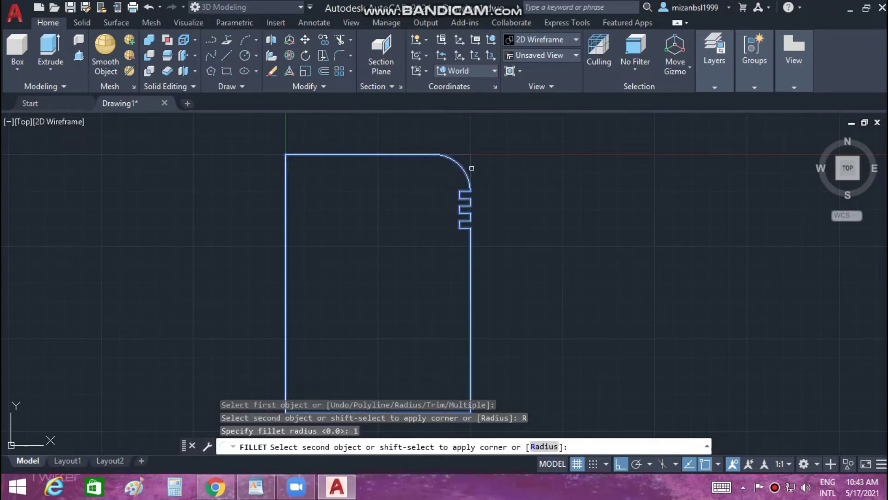
{"action": "type", "text": "R"}
{"action": "key", "text": "Return"}
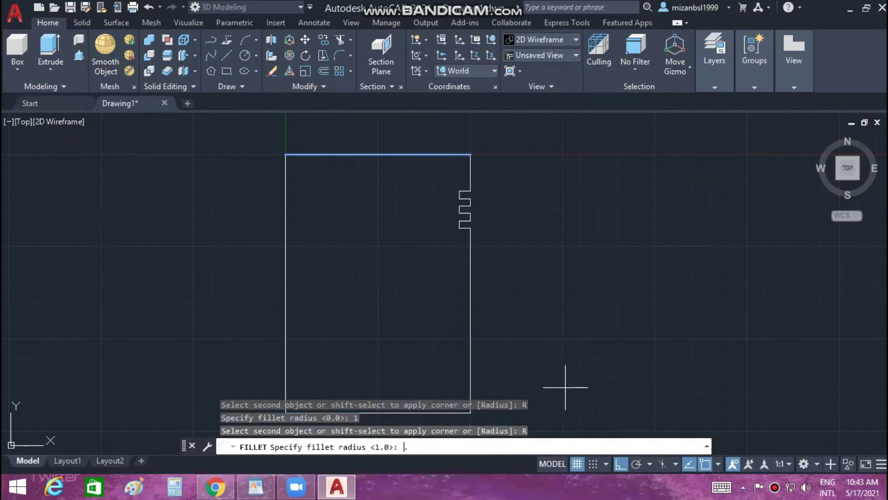
{"action": "key", "text": "Return"}
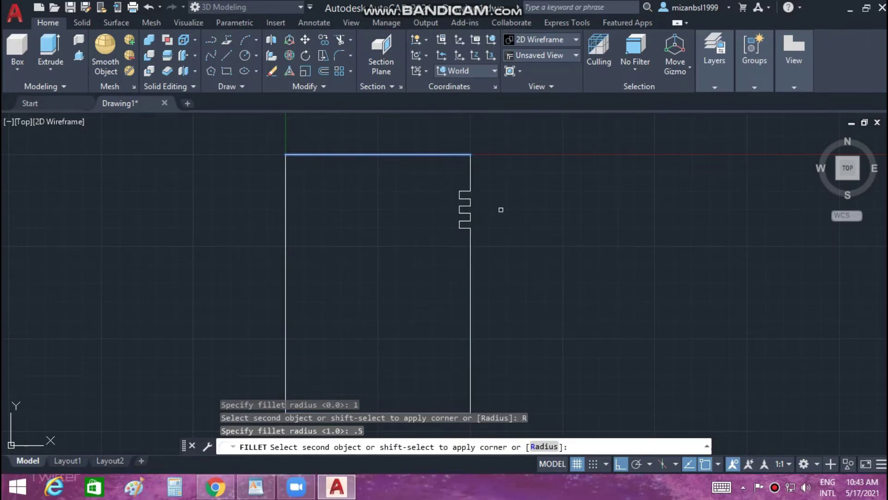
Set the fillet radius to 0.3 and round the top-right corner
{"action": "type", "text": "R"}
{"action": "key", "text": "Return"}
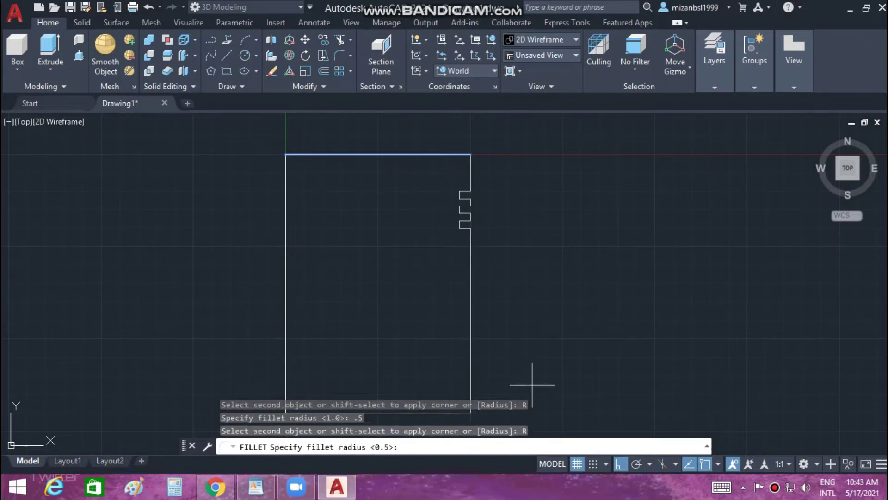
{"action": "type", "text": "3"}
{"action": "key", "text": "Return"}
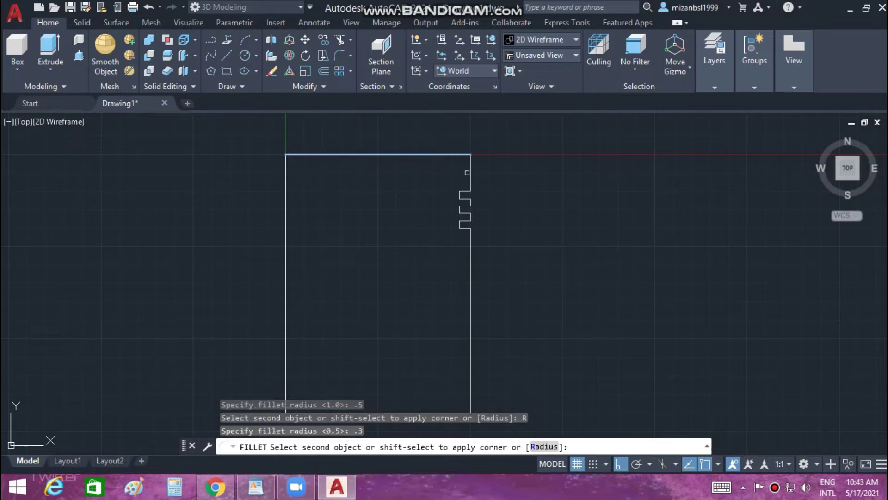
{"action": "left_click", "coordinate": [469, 172]}
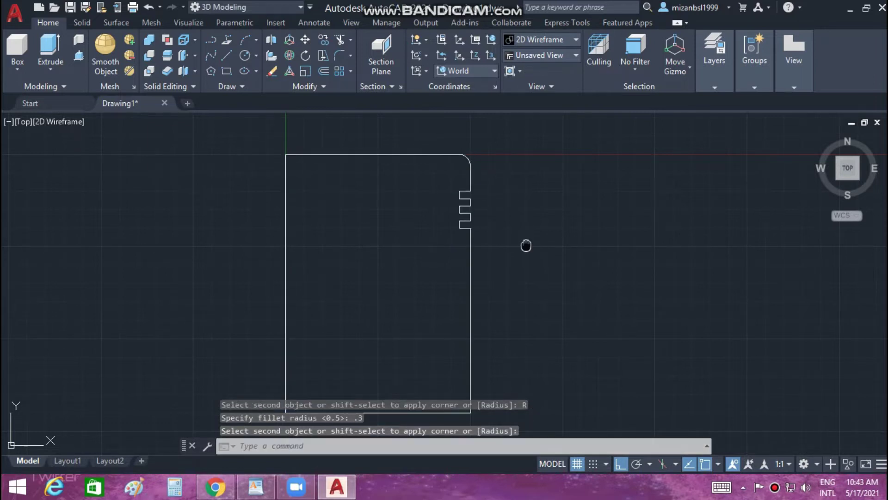
{"action": "scroll", "coordinate": [526, 245], "scroll_direction": "down", "scroll_amount": 2}
{"action": "middle_click_drag", "start_coordinate": [521, 234], "coordinate": [517, 228]}
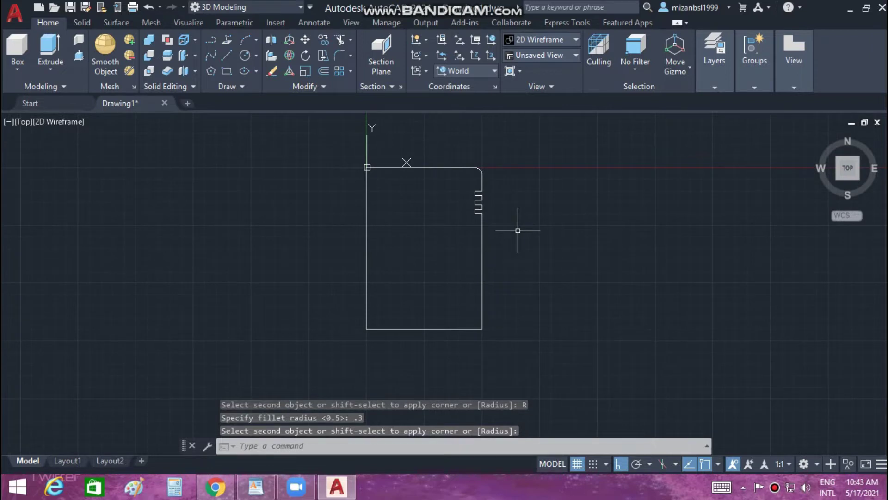
{"action": "key", "text": "Escape"}
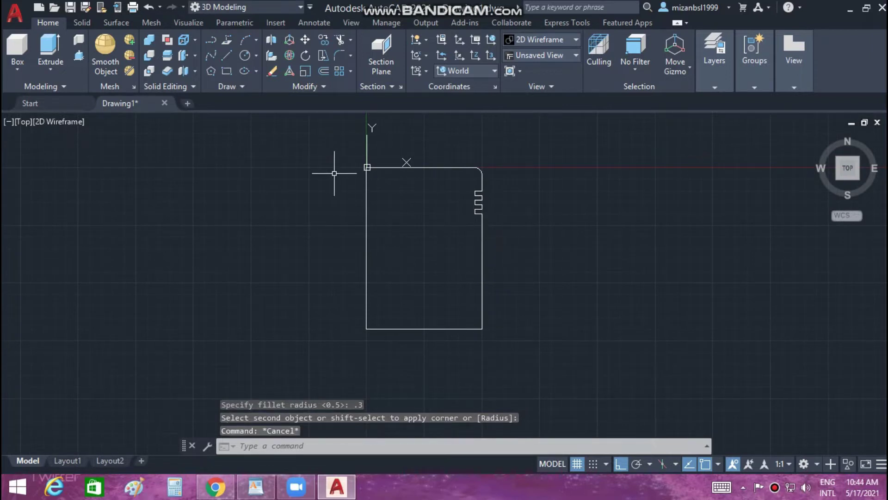
{"action": "type", "text": "JOIN"}
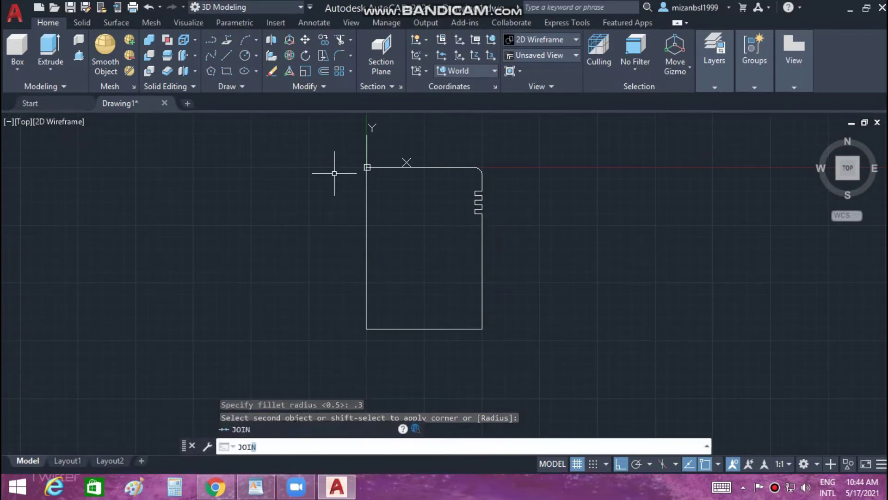
{"action": "key", "text": "Return"}
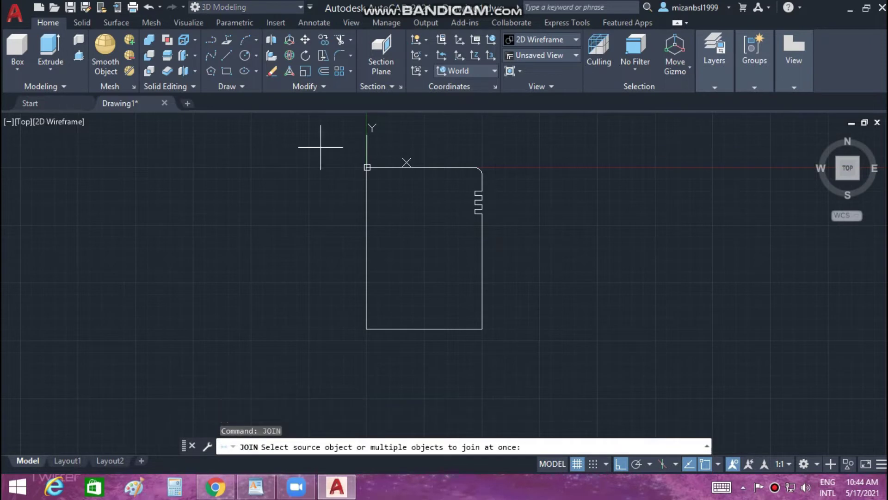
{"action": "left_click", "coordinate": [320, 147]}
{"action": "left_click", "coordinate": [535, 365]}
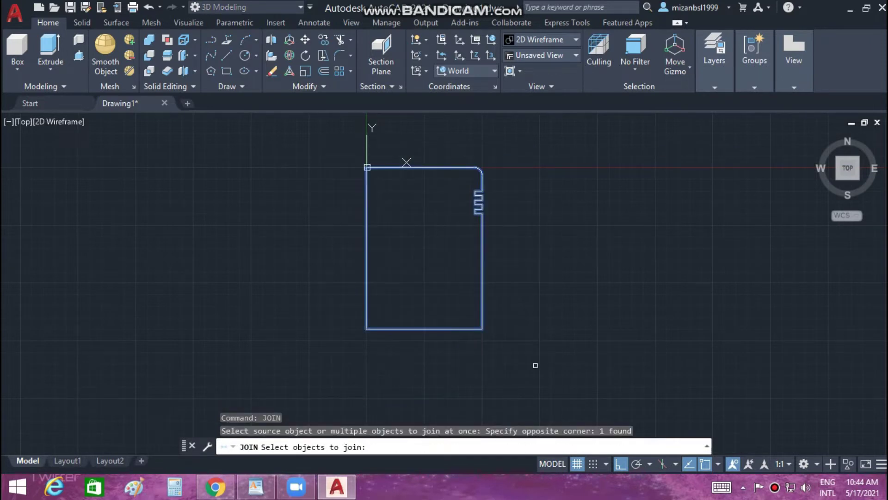
{"action": "key", "text": "Return"}
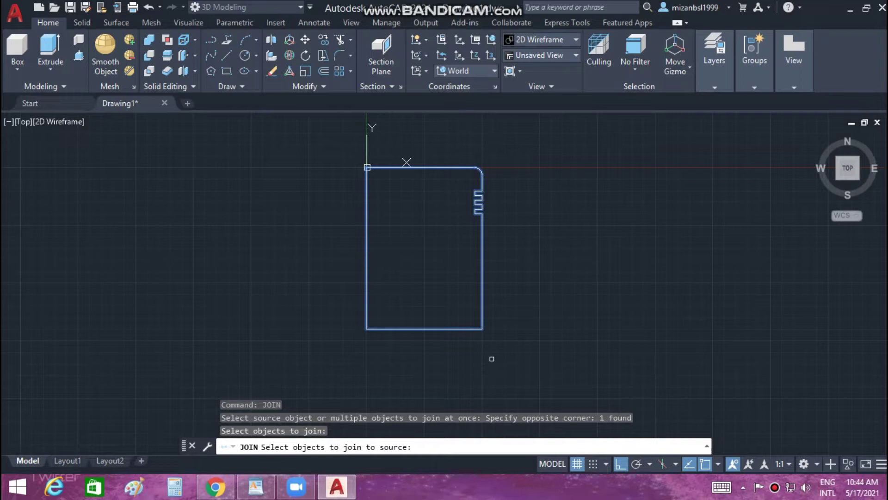
{"action": "key", "text": "Return"}
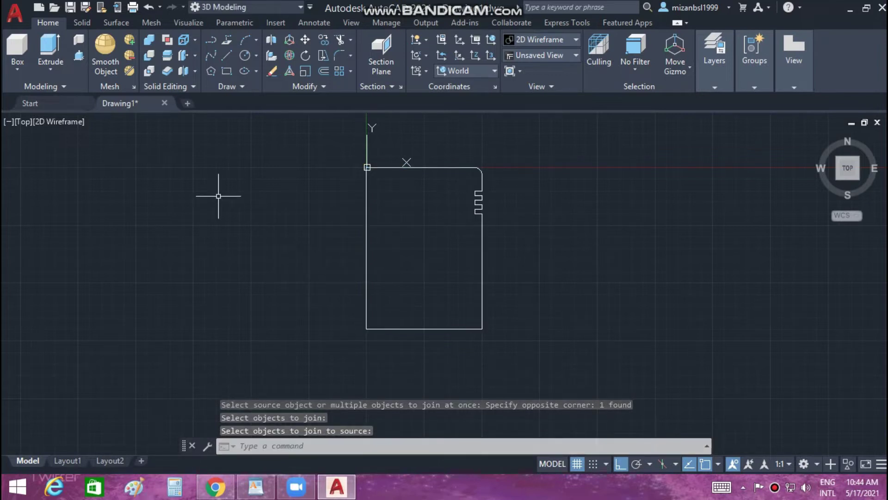
Revolve the profile 360 degrees about its left edge into a solid
{"action": "type", "text": "r"}
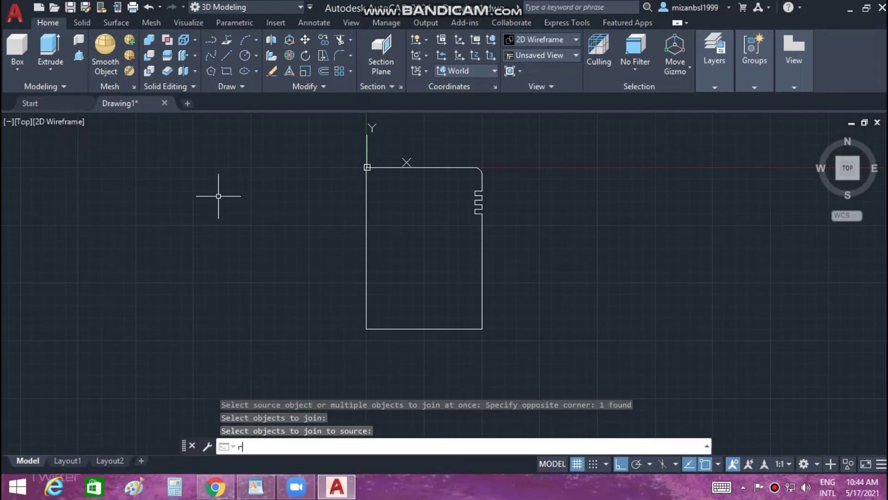
{"action": "type", "text": "v"}
{"action": "key", "text": "Return"}
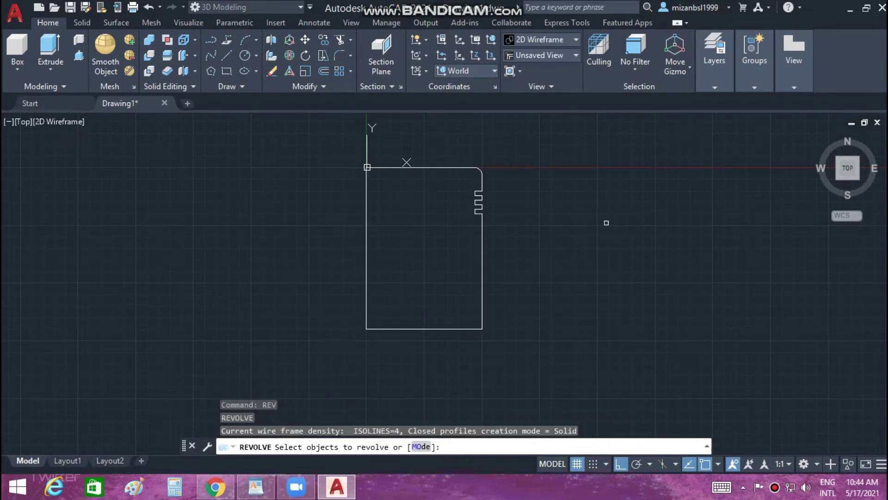
{"action": "left_click", "coordinate": [482, 243]}
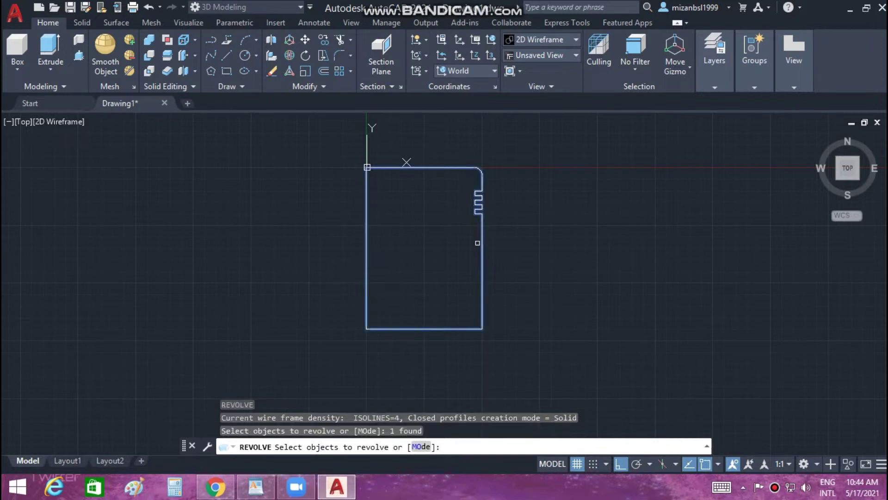
{"action": "key", "text": "Return"}
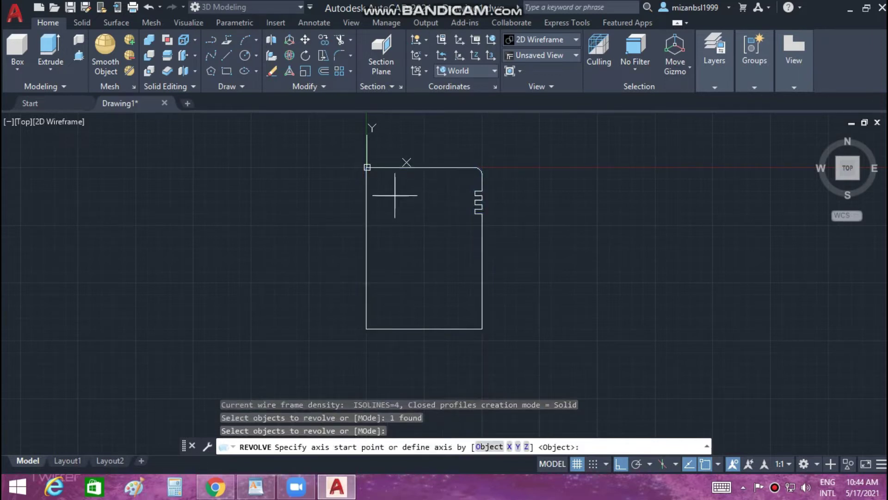
{"action": "left_click", "coordinate": [367, 167]}
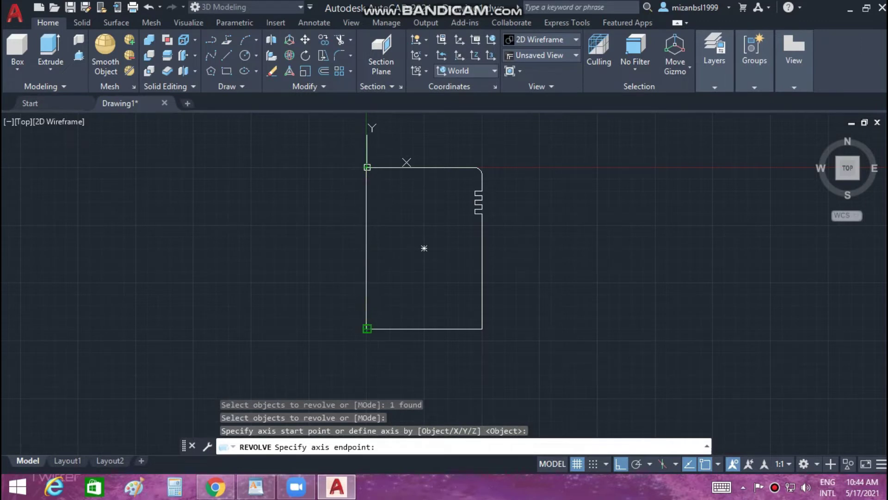
{"action": "left_click", "coordinate": [367, 328]}
{"action": "type", "text": "360"}
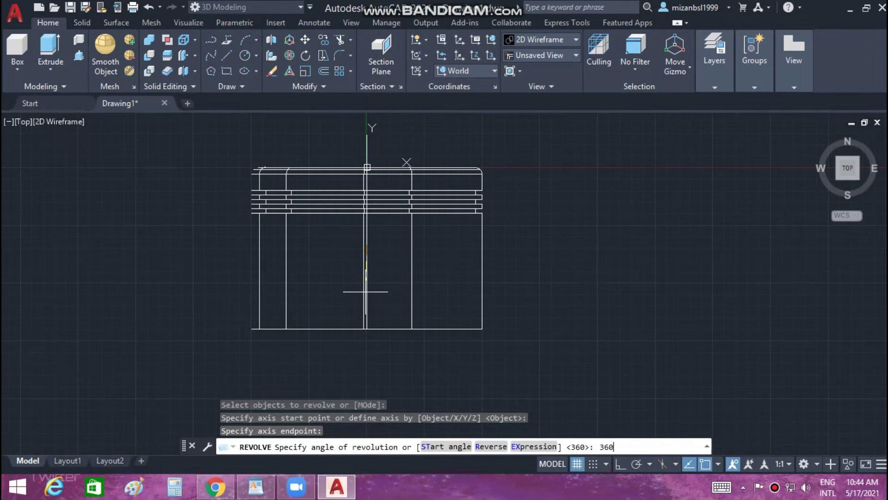
{"action": "key", "text": "Return"}
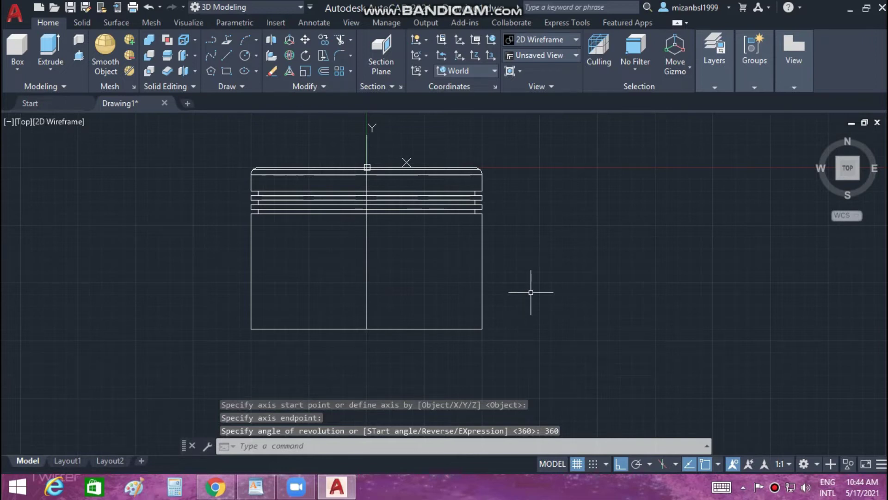
{"action": "mouse_move", "coordinate": [848, 168]}
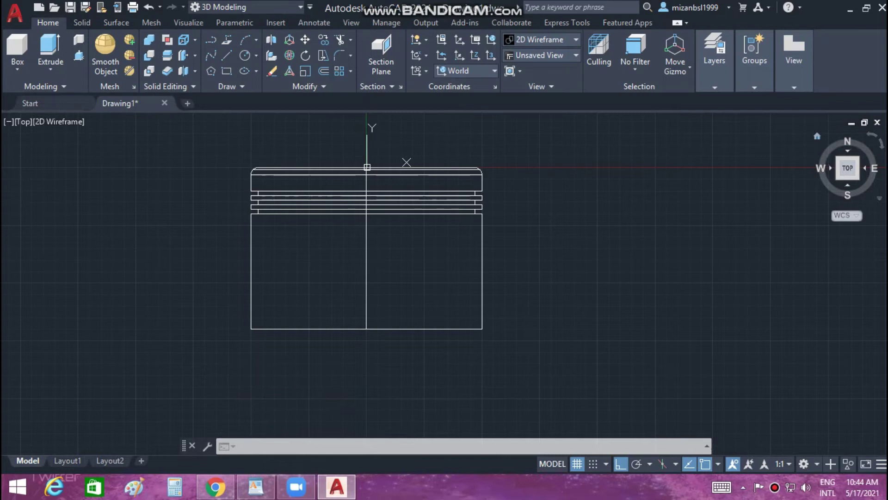
Orbit to a 3D view, apply the Realistic visual style, and turn the grid off
{"action": "middle_click_drag", "start_coordinate": [367, 167], "coordinate": [595, 247], "text": "shift"}
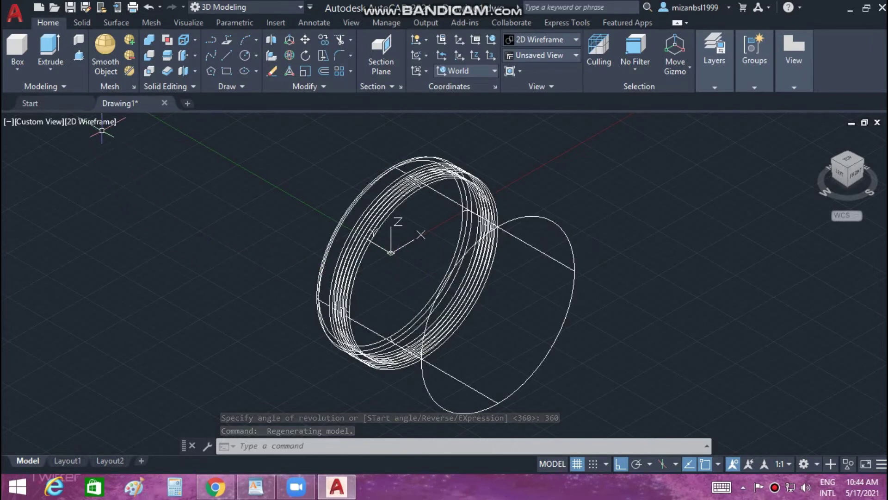
{"action": "left_click", "coordinate": [91, 121]}
{"action": "left_click", "coordinate": [137, 196]}
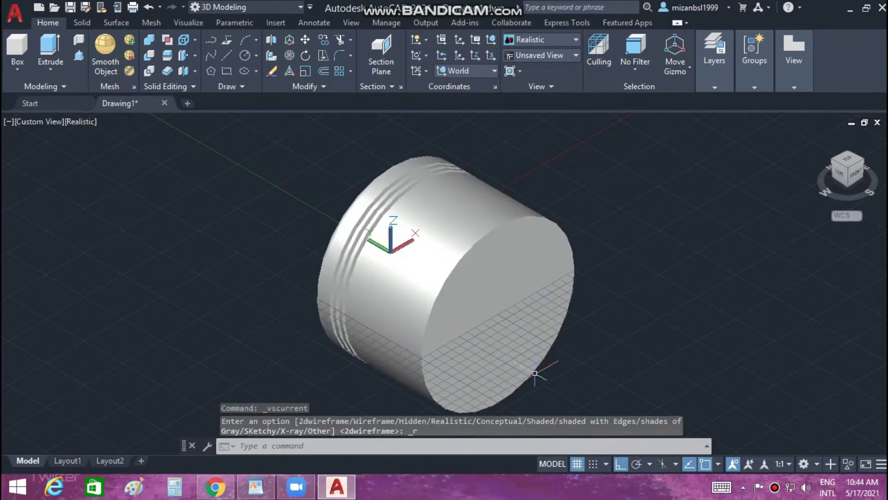
{"action": "left_click", "coordinate": [577, 464]}
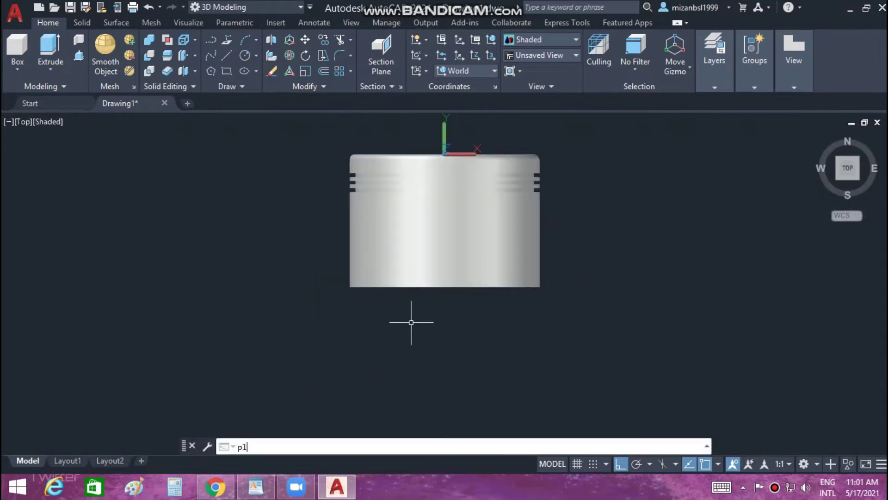
Draw an open polyline from 0,0 down, right, down and left below the piston
{"action": "type", "text": "pl"}
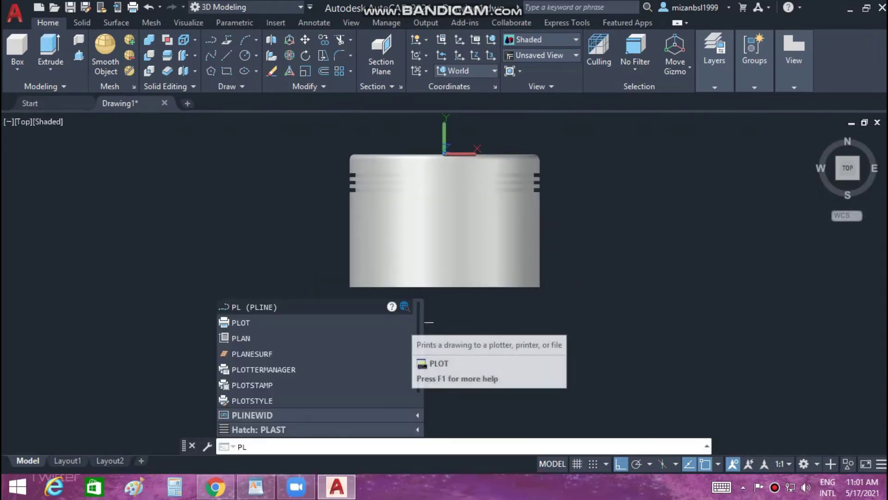
{"action": "key", "text": "Return"}
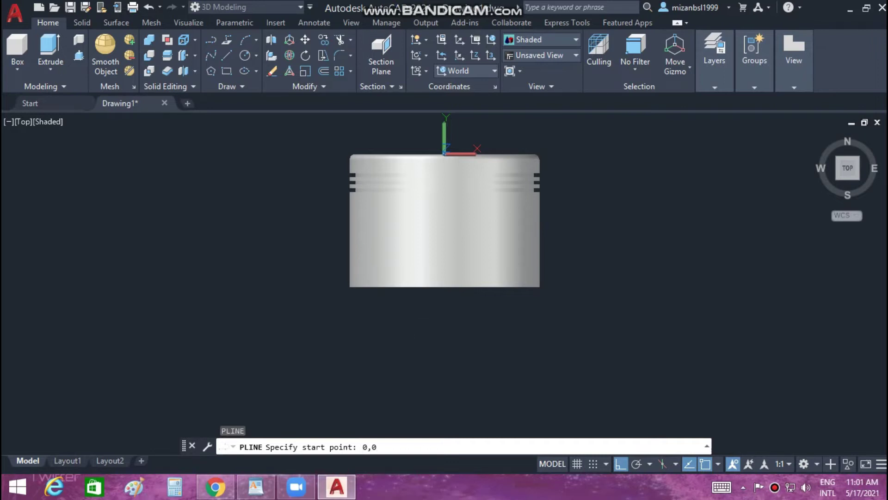
{"action": "key", "text": "Return"}
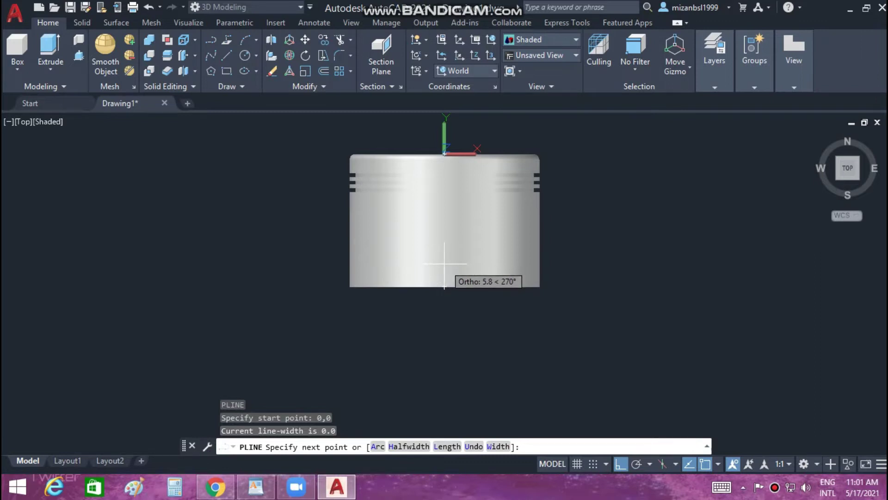
{"action": "left_click", "coordinate": [444, 263]}
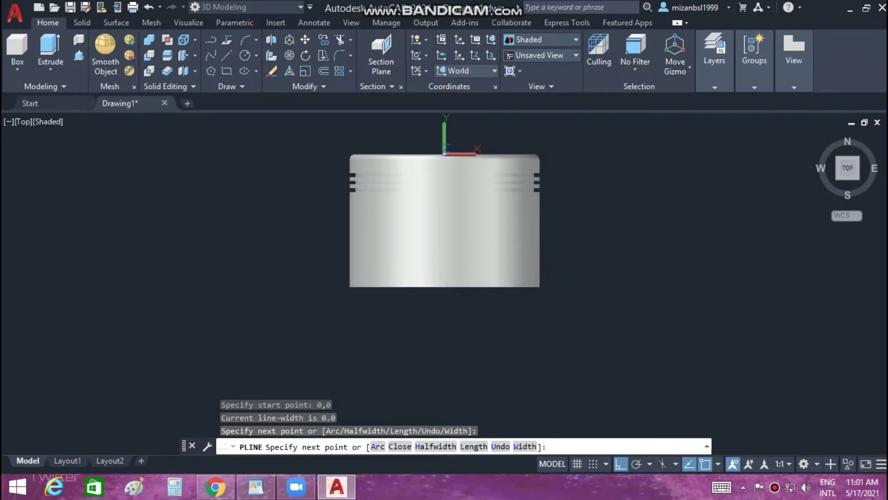
{"action": "left_click", "coordinate": [524, 262]}
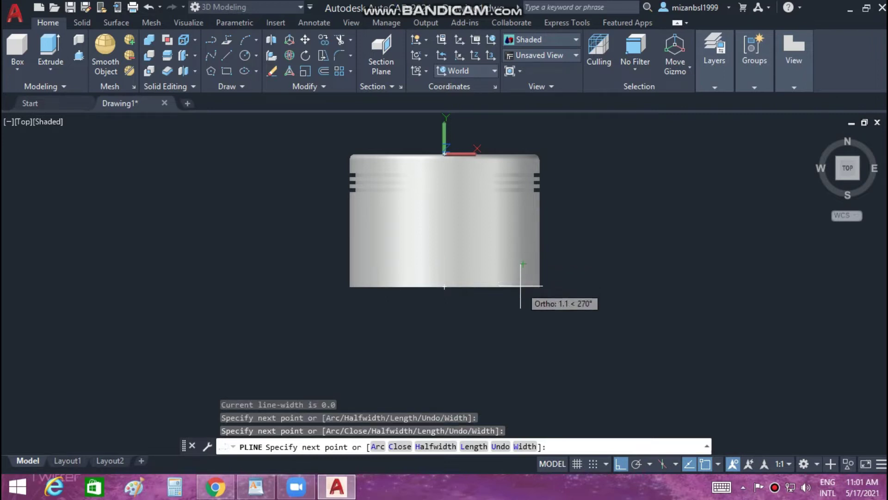
{"action": "left_click", "coordinate": [523, 296]}
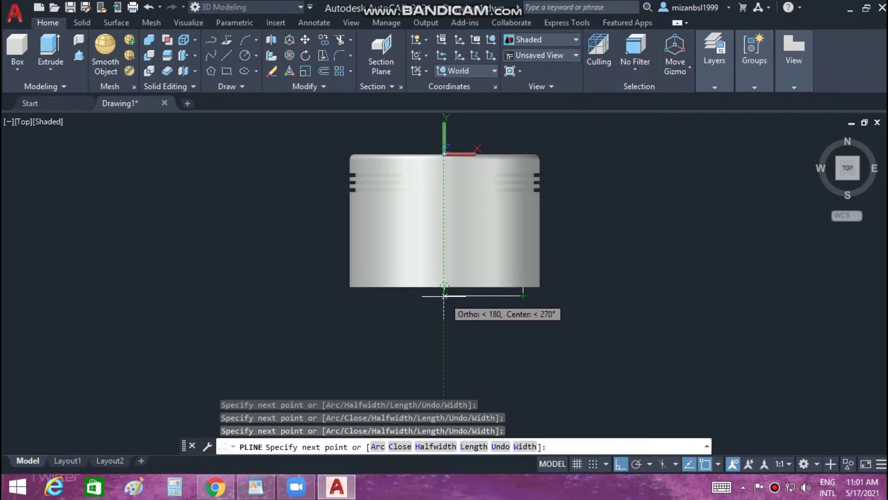
{"action": "left_click", "coordinate": [444, 295]}
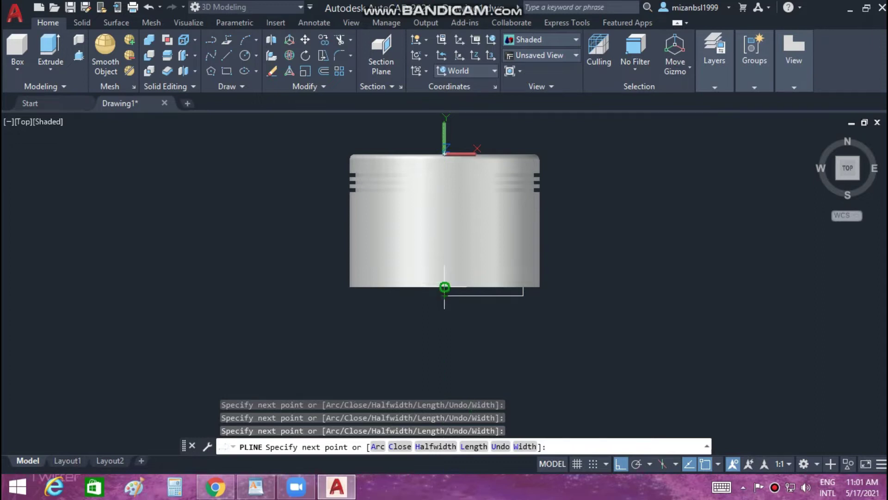
{"action": "key", "text": "Escape"}
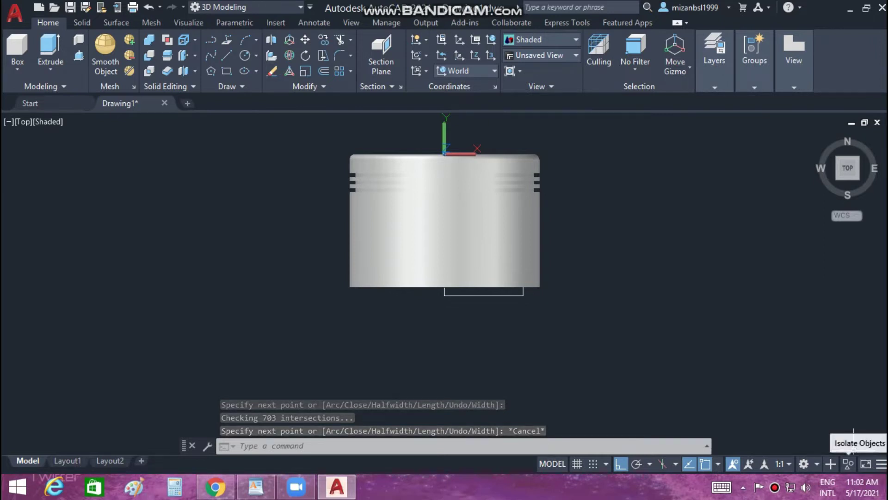
Hide the piston solid using Hide Objects
{"action": "left_click", "coordinate": [848, 464]}
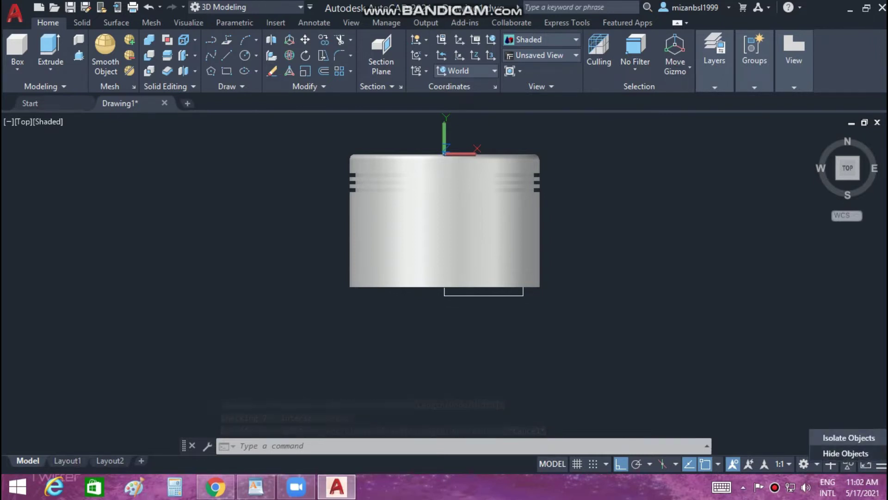
{"action": "left_click", "coordinate": [845, 453]}
{"action": "left_click", "coordinate": [506, 255]}
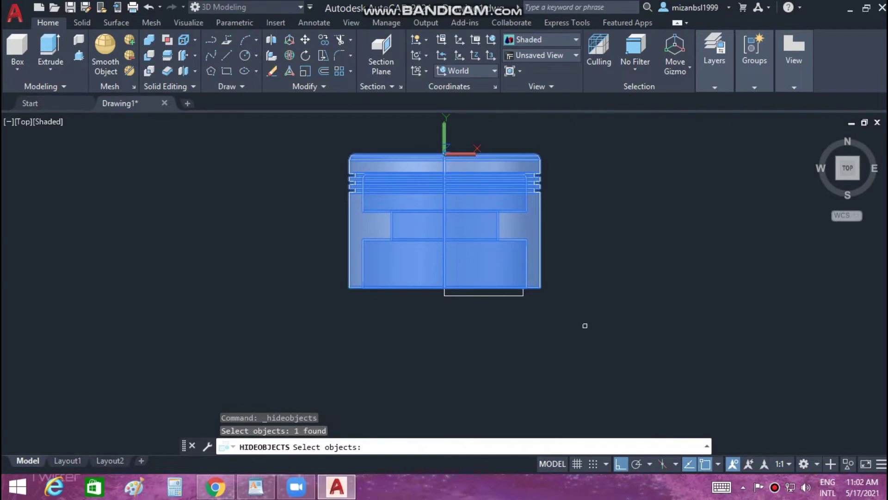
{"action": "key", "text": "Return"}
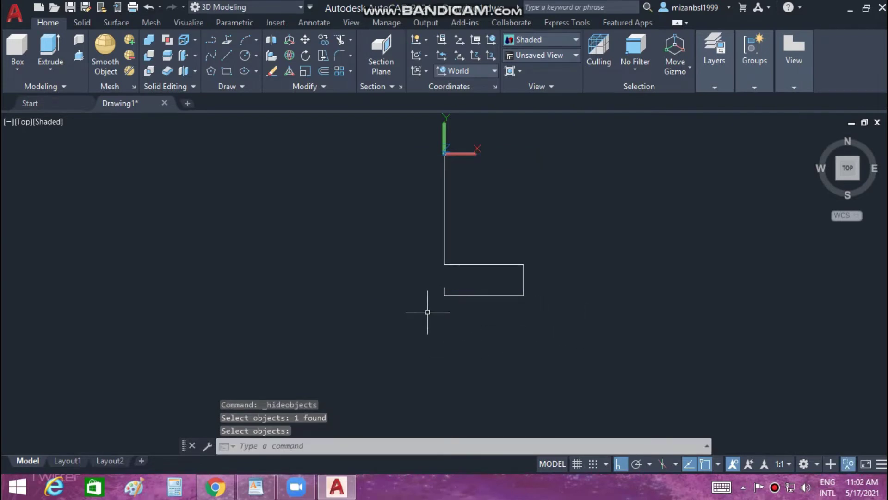
Trim away the long vertical line above the small rectangle
{"action": "type", "text": "tr"}
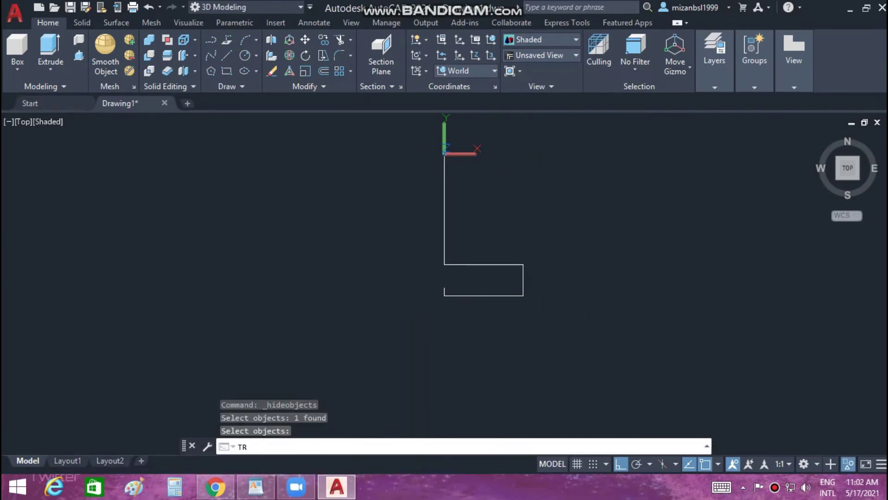
{"action": "key", "text": "Return"}
{"action": "left_click", "coordinate": [444, 232]}
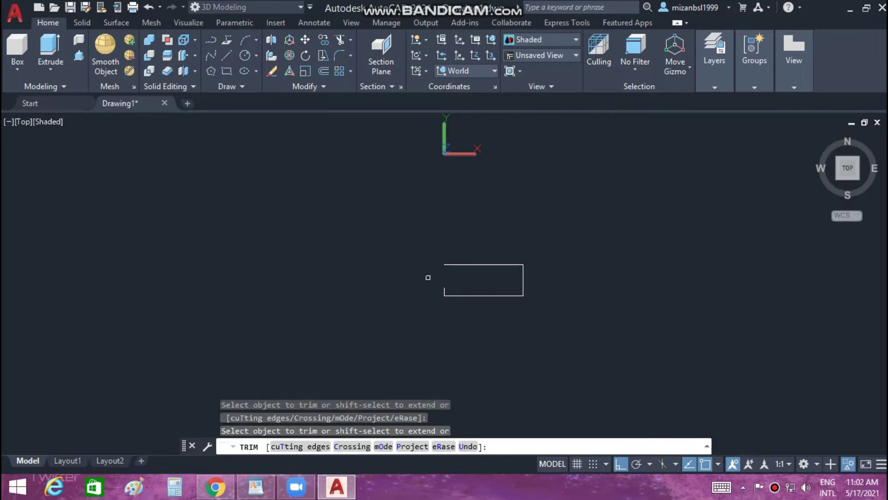
{"action": "key", "text": "Escape"}
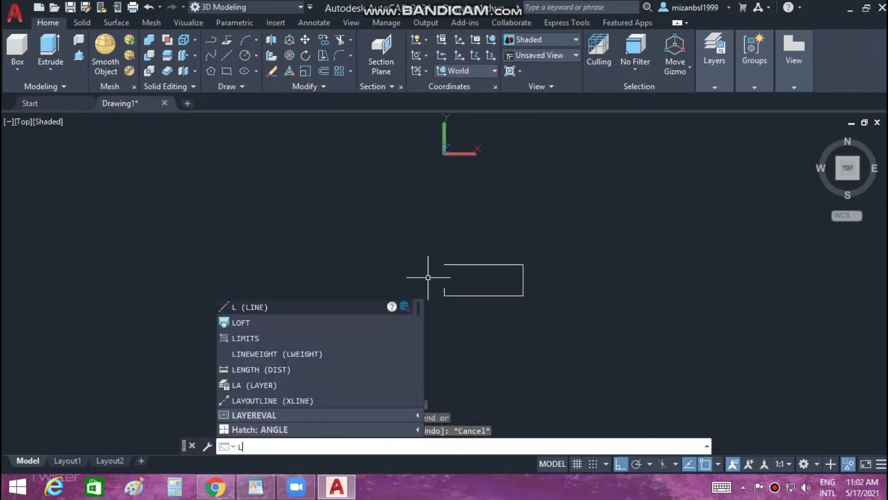
Close the rectangle's open left side with a vertical line
{"action": "key", "text": "Return"}
{"action": "scroll", "coordinate": [453, 288], "scroll_direction": "up", "scroll_amount": 6}
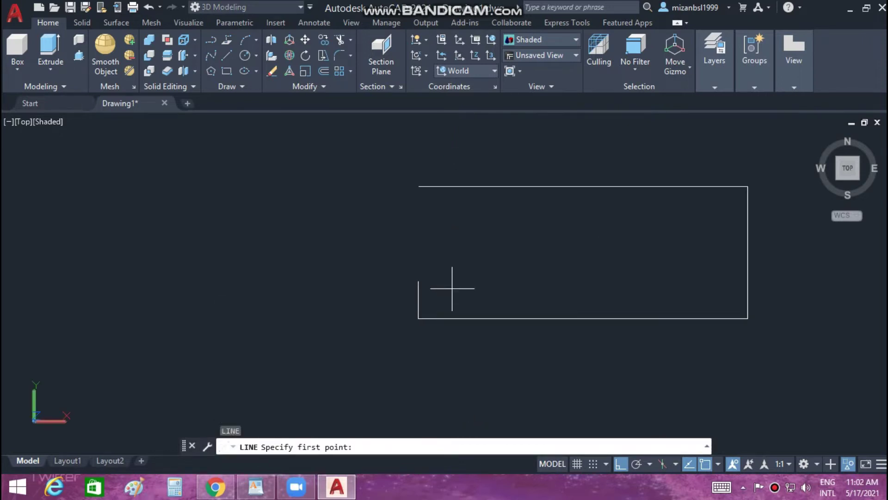
{"action": "left_click", "coordinate": [418, 281]}
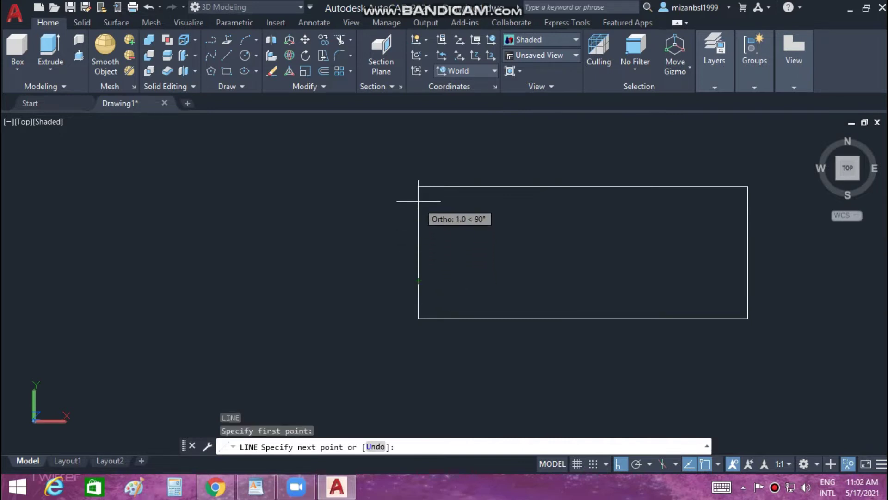
{"action": "left_click", "coordinate": [418, 186]}
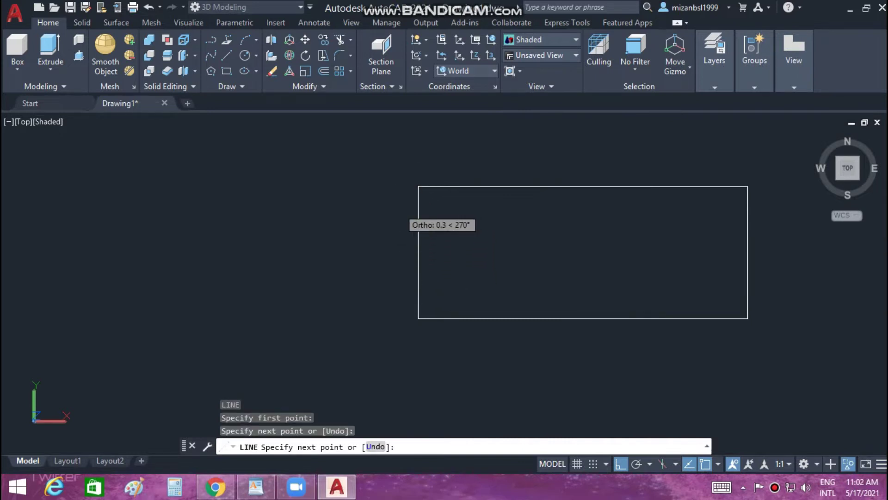
{"action": "key", "text": "Escape"}
{"action": "middle_click_drag", "start_coordinate": [399, 211], "coordinate": [312, 207]}
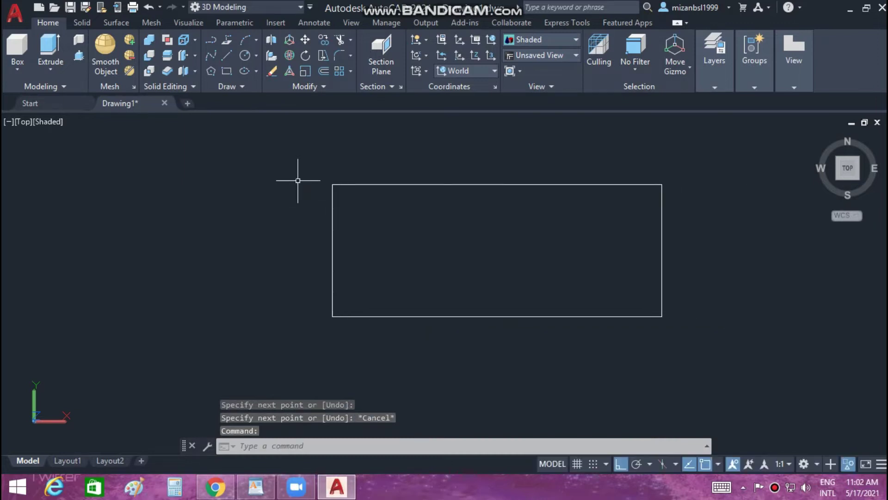
Fillet the rectangle's top-right corner with a 1.5 radius
{"action": "type", "text": "f"}
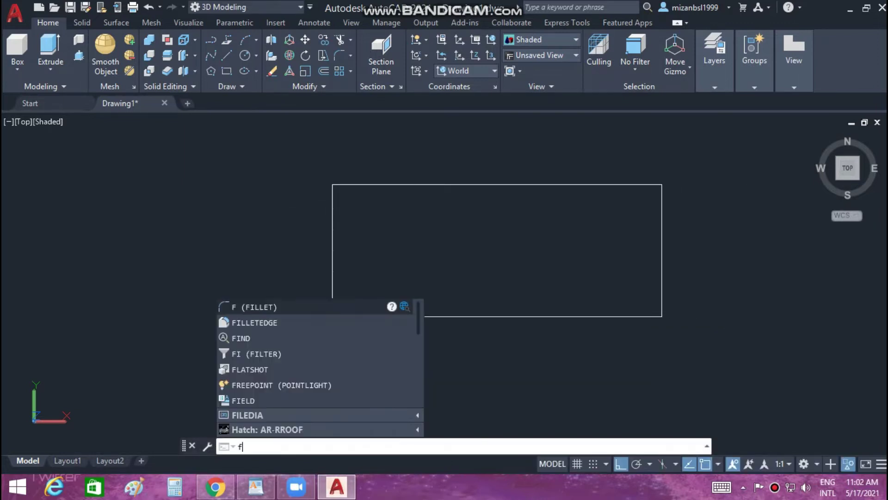
{"action": "key", "text": "Return"}
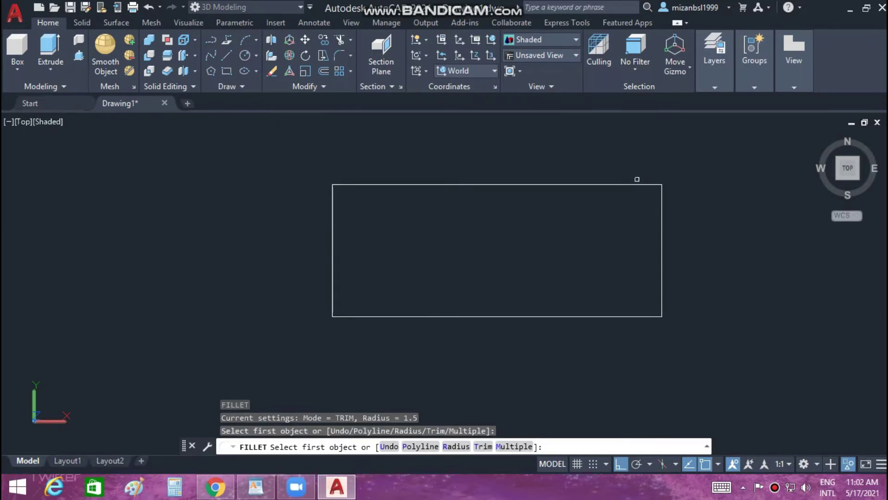
{"action": "left_click", "coordinate": [637, 185]}
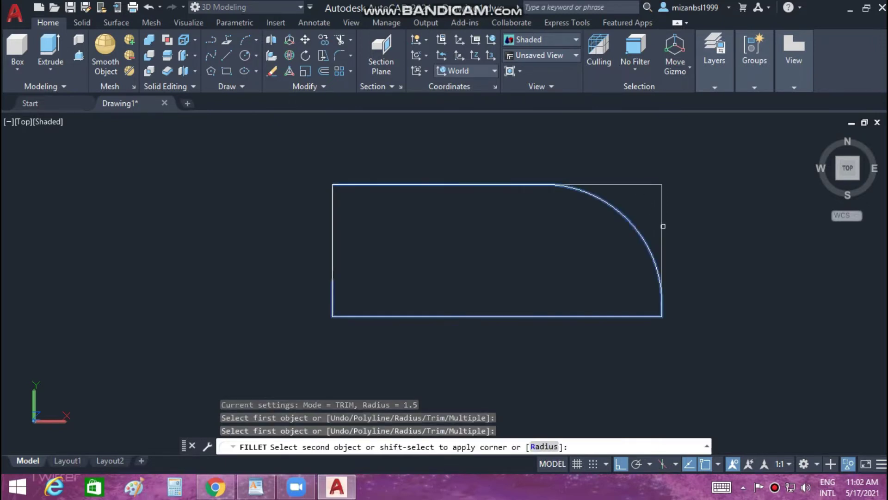
{"action": "left_click", "coordinate": [661, 229]}
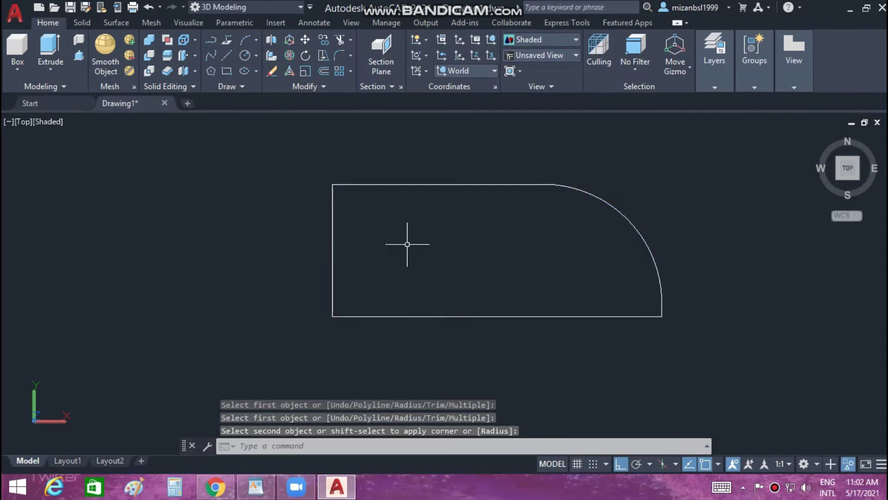
{"action": "mouse_move", "coordinate": [412, 252]}
{"action": "middle_mouse_down"}
{"action": "mouse_move", "coordinate": [439, 264]}
{"action": "mouse_move", "coordinate": [422, 264]}
{"action": "middle_mouse_up"}
{"action": "scroll", "coordinate": [440, 264], "scroll_direction": "down", "scroll_amount": 2}
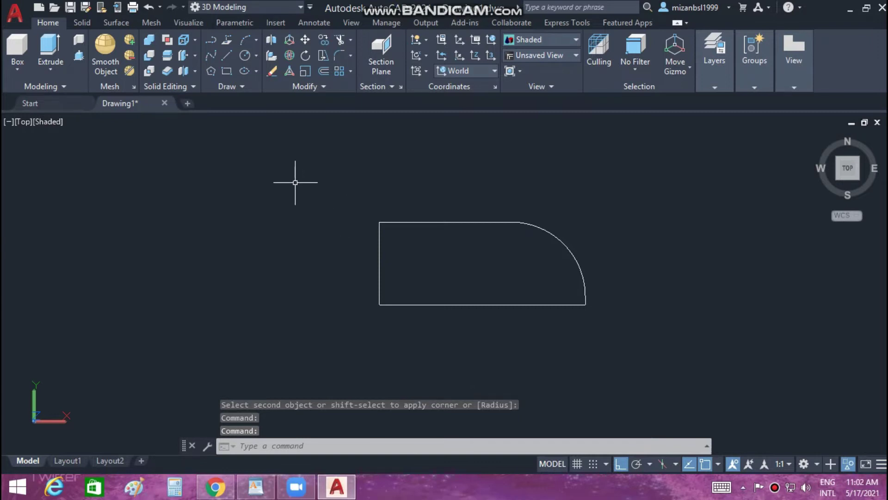
Mirror the rounded outline across its left edge, keeping the original
{"action": "type", "text": "m"}
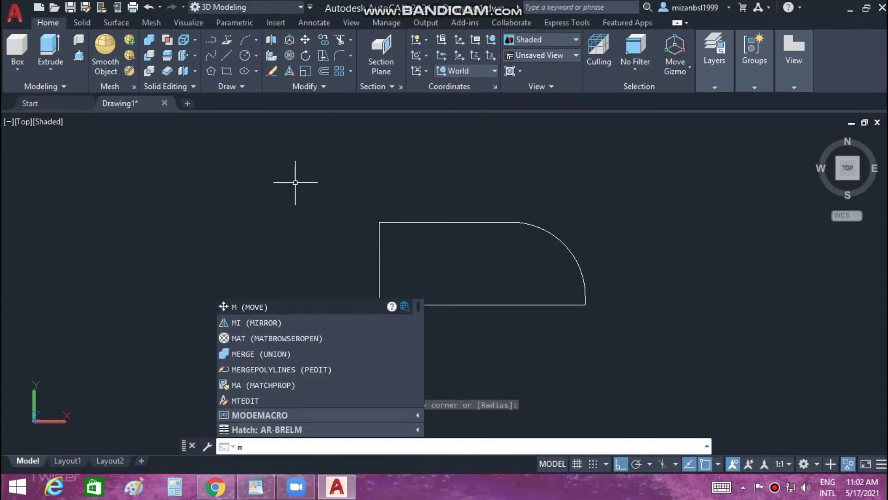
{"action": "type", "text": "i"}
{"action": "key", "text": "Return"}
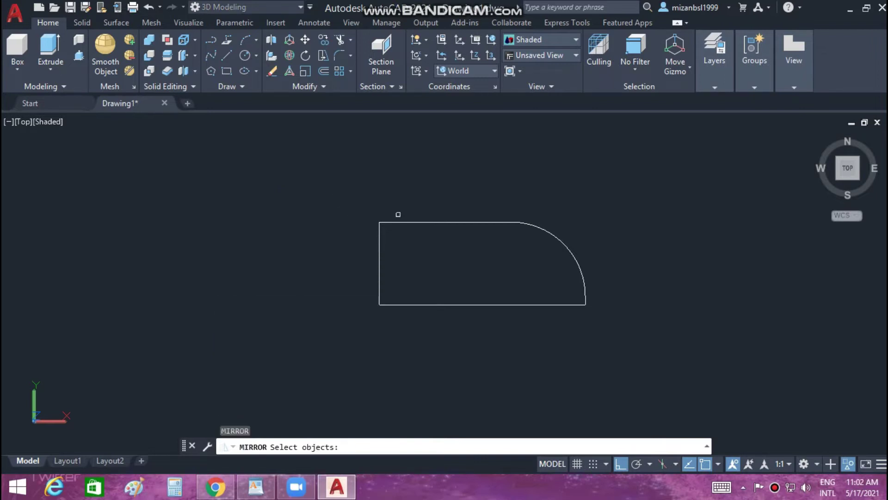
{"action": "left_click", "coordinate": [414, 223]}
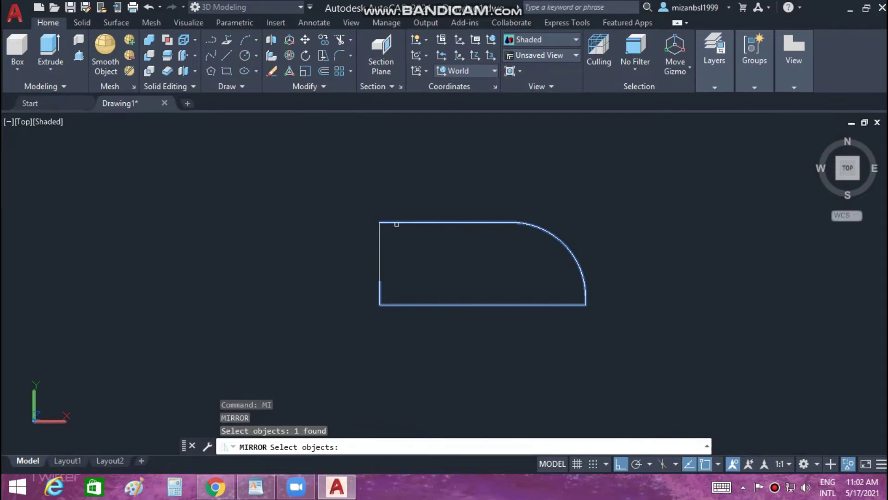
{"action": "key", "text": "Return"}
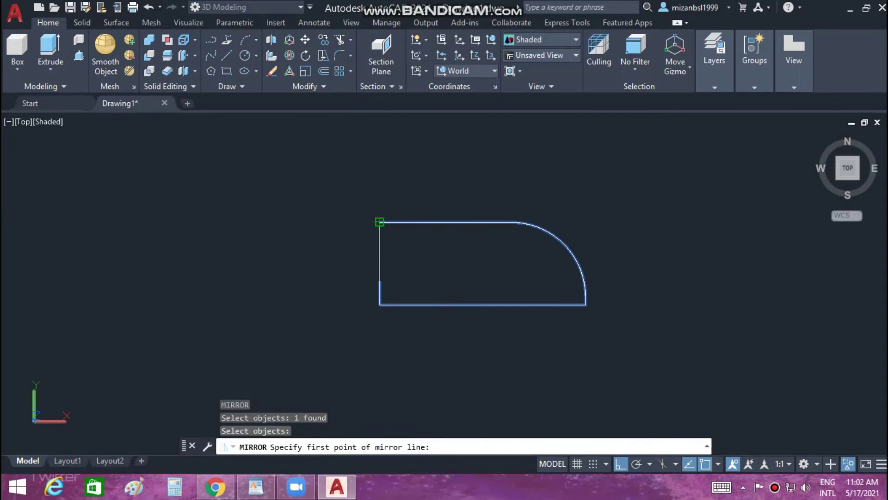
{"action": "left_click", "coordinate": [379, 222]}
{"action": "left_click", "coordinate": [376, 318]}
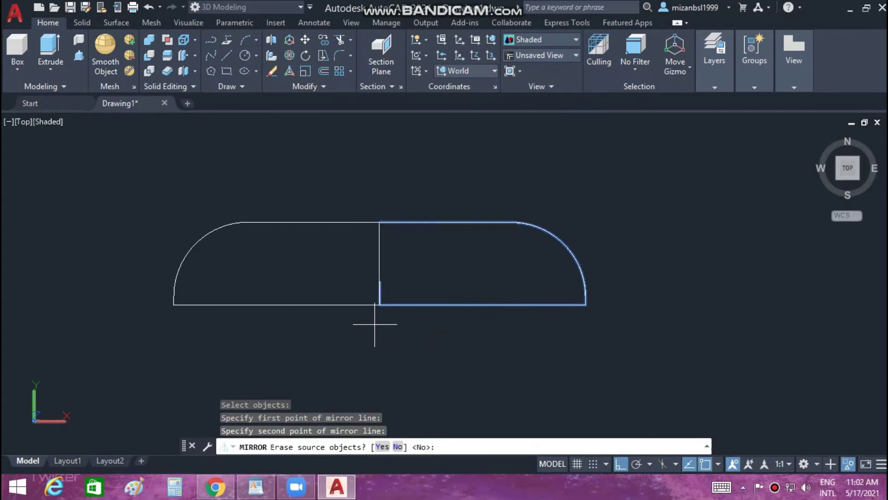
{"action": "key", "text": "Return"}
Trim away the vertical centre line between the two halves
{"action": "left_click", "coordinate": [351, 446]}
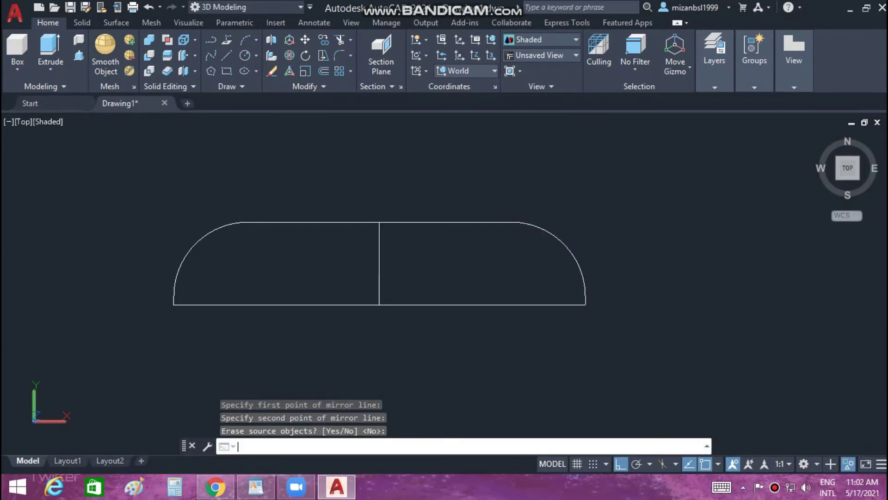
{"action": "type", "text": "TR"}
{"action": "key", "text": "Return"}
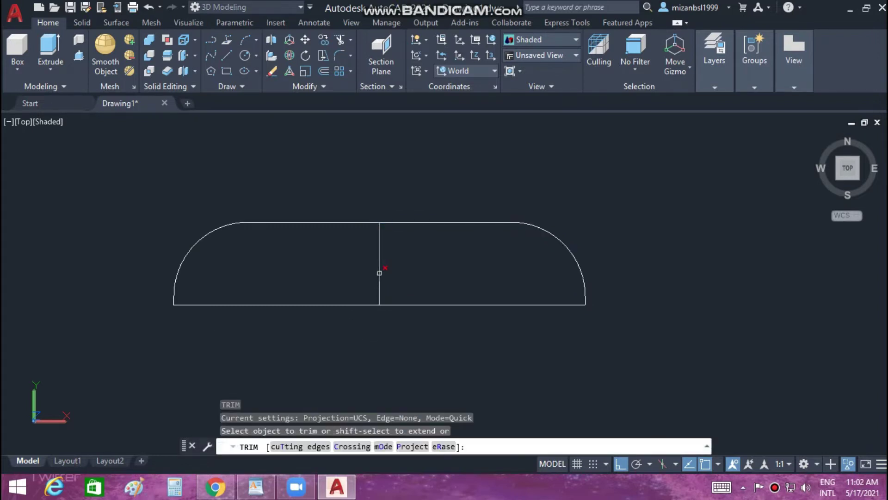
{"action": "left_click", "coordinate": [380, 273]}
{"action": "left_click", "coordinate": [378, 284]}
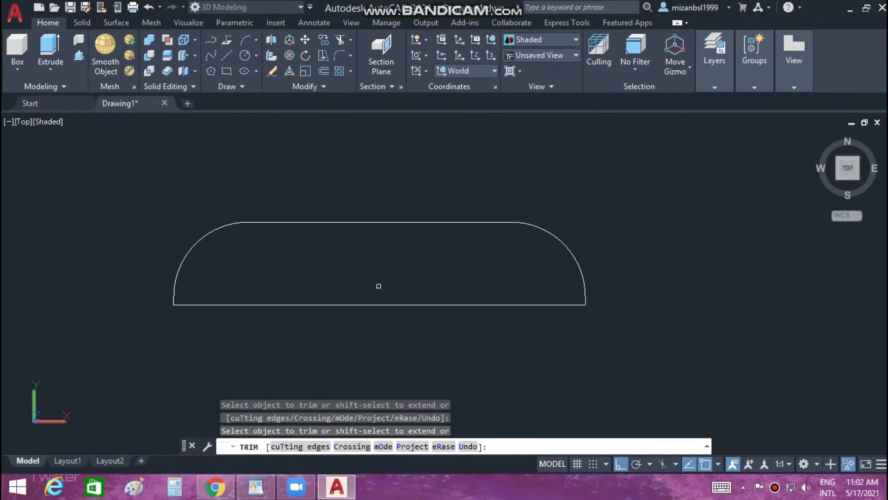
Join the four dome outline segments into one closed polyline
{"action": "key", "text": "Escape"}
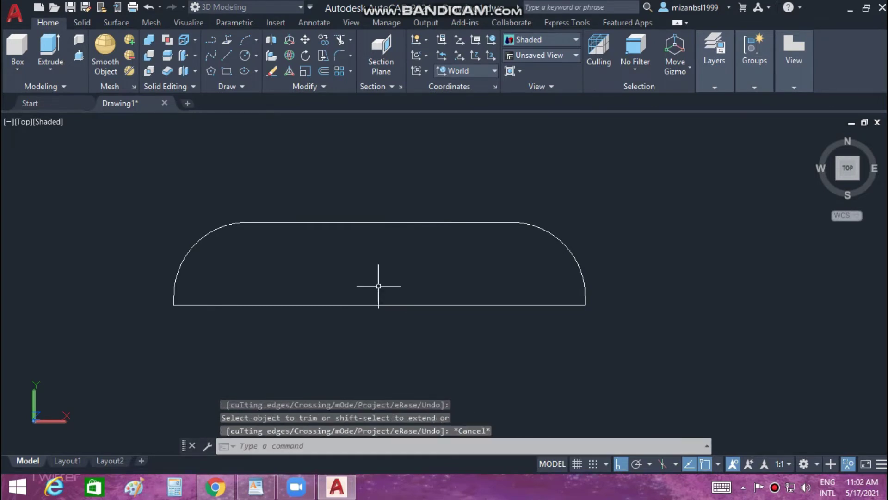
{"action": "type", "text": "j"}
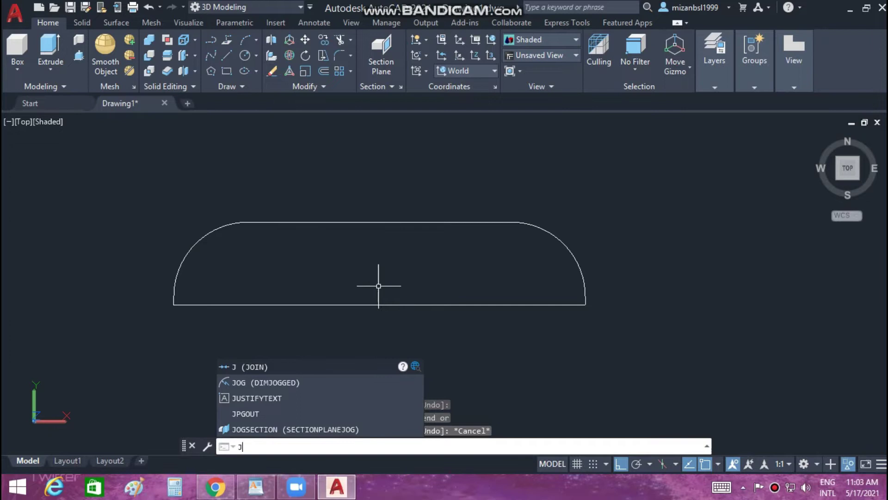
{"action": "key", "text": "Return"}
{"action": "left_click", "coordinate": [117, 161]}
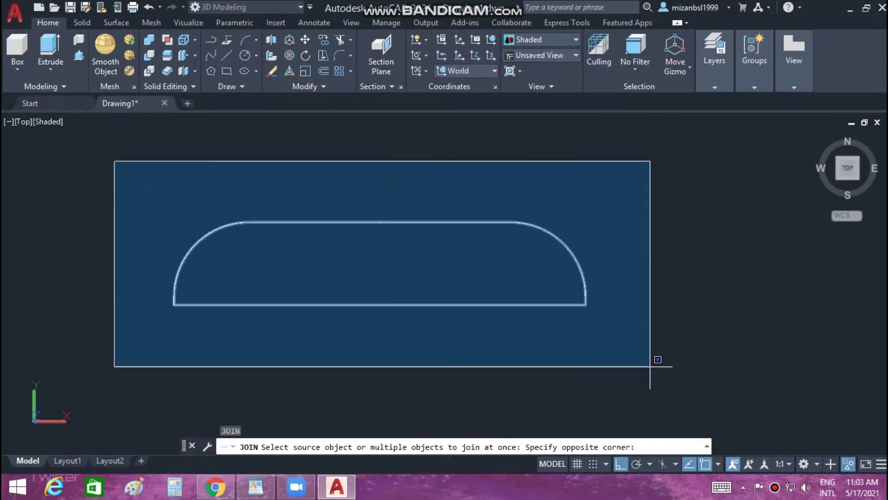
{"action": "left_click", "coordinate": [653, 362]}
{"action": "key", "text": "Return"}
{"action": "middle_click_drag", "start_coordinate": [563, 352], "coordinate": [589, 347]}
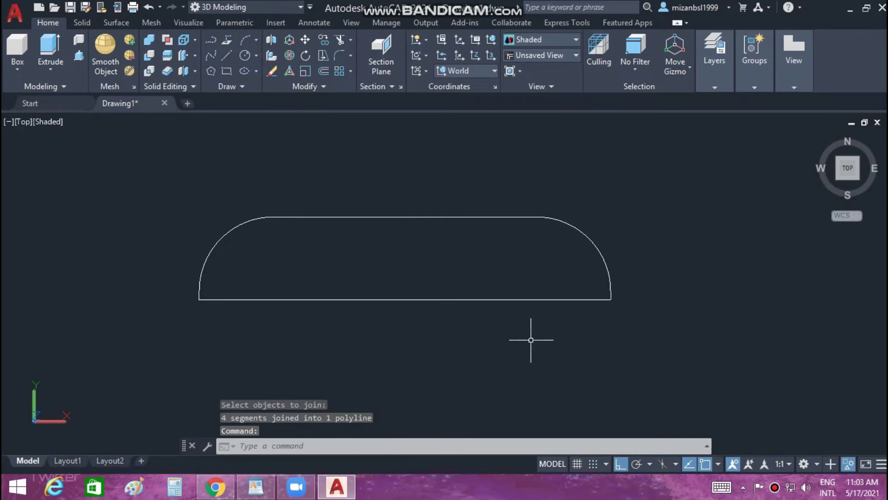
Press-pull the enclosed area into a solid, then extend its top face higher
{"action": "type", "text": "pr"}
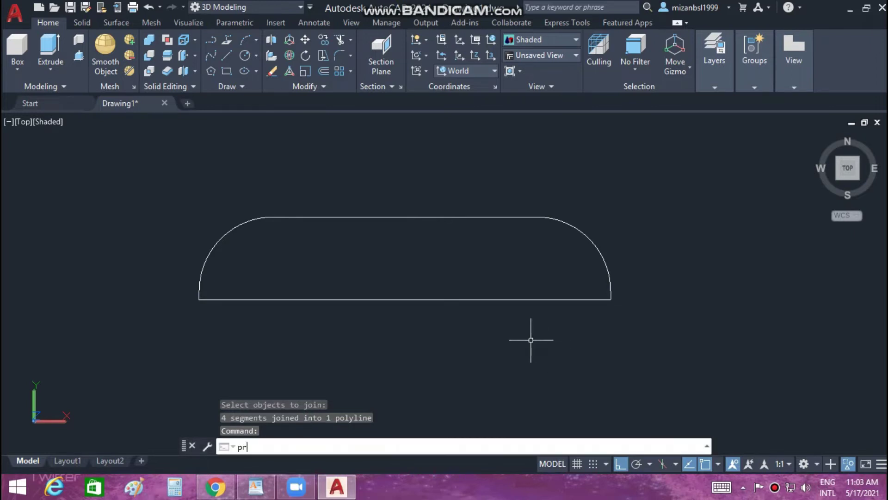
{"action": "type", "text": "s"}
{"action": "key", "text": "Return"}
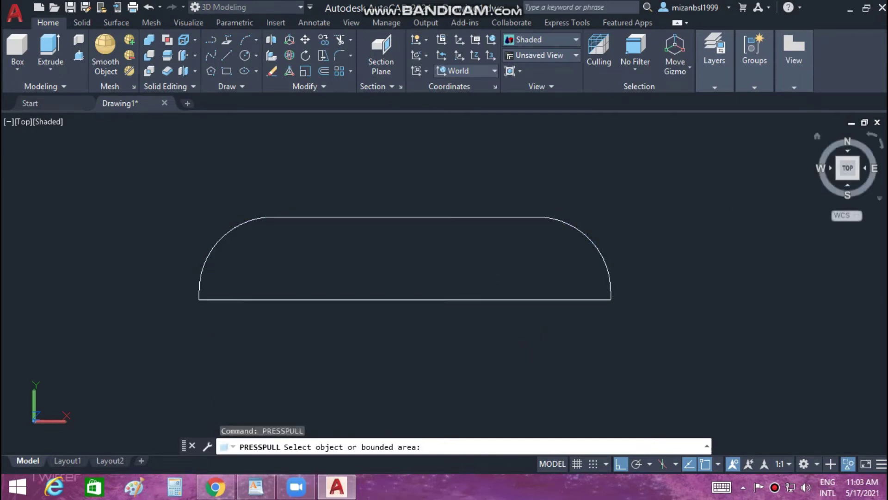
{"action": "middle_click_drag", "start_coordinate": [797, 171], "coordinate": [452, 250], "text": "shift"}
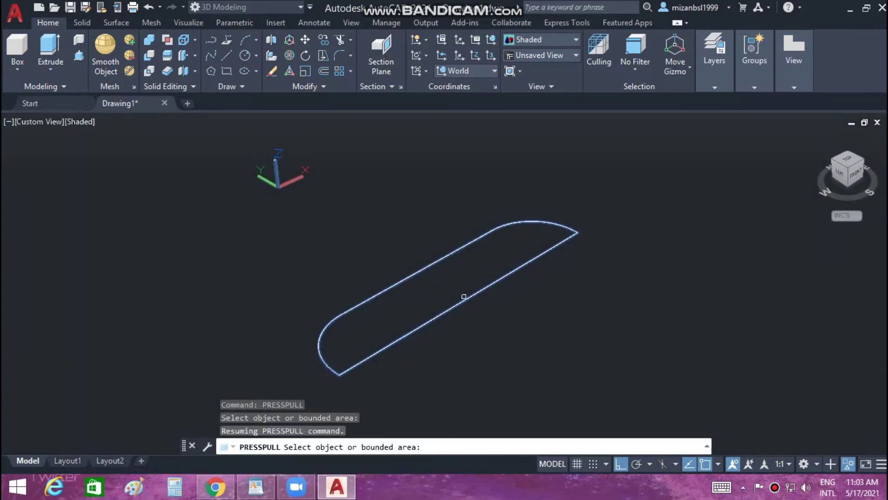
{"action": "left_click", "coordinate": [445, 283]}
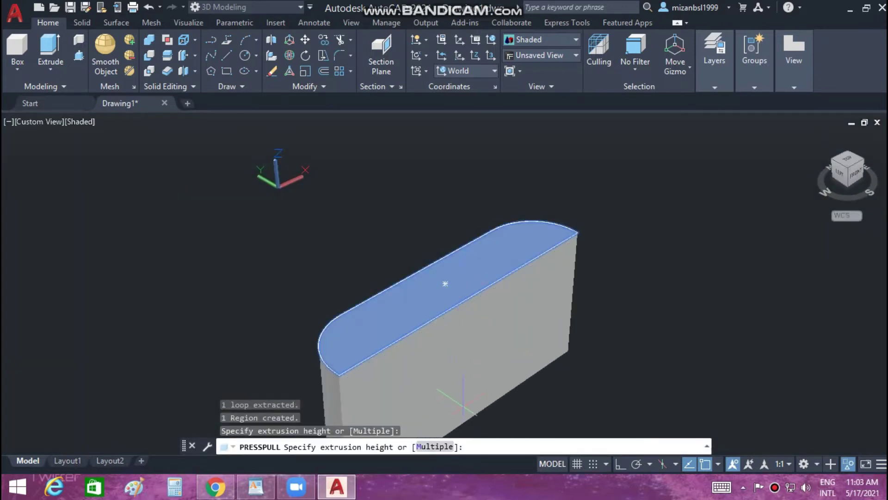
{"action": "left_click", "coordinate": [445, 283]}
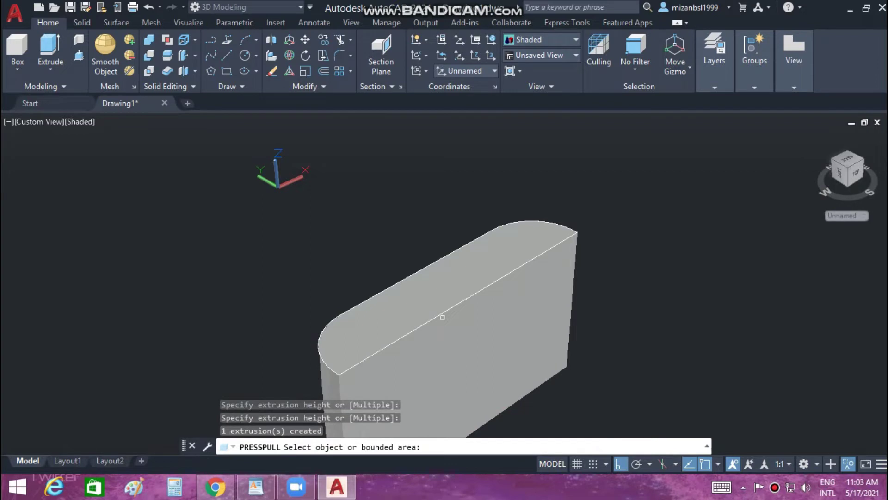
{"action": "left_click", "coordinate": [437, 298]}
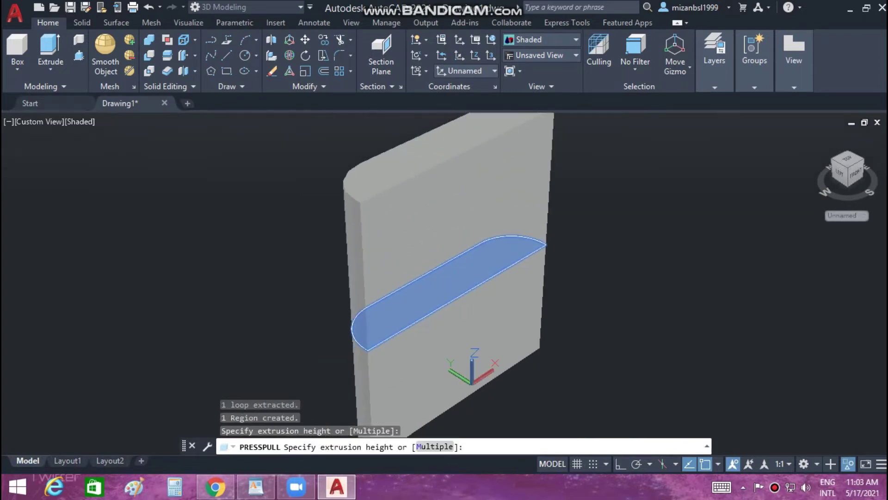
{"action": "middle_click_drag", "start_coordinate": [456, 137], "coordinate": [451, 203], "text": "shift"}
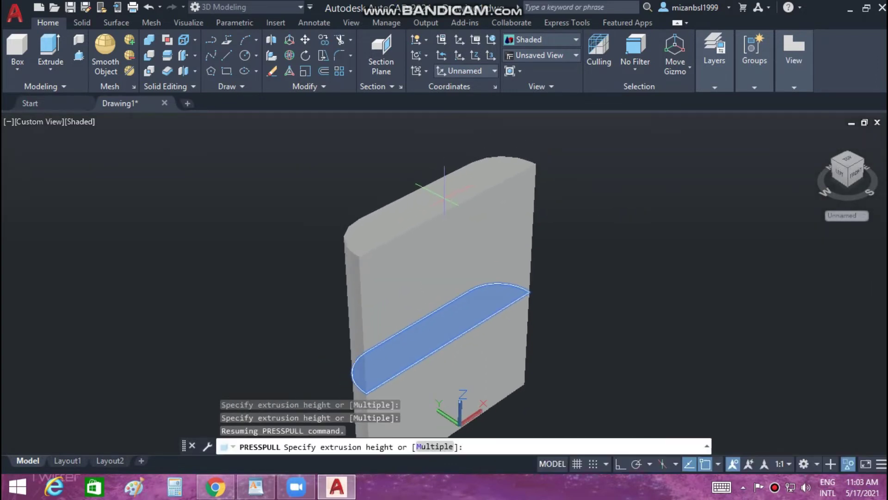
{"action": "left_click", "coordinate": [463, 395]}
{"action": "middle_click_drag", "start_coordinate": [596, 329], "coordinate": [560, 319]}
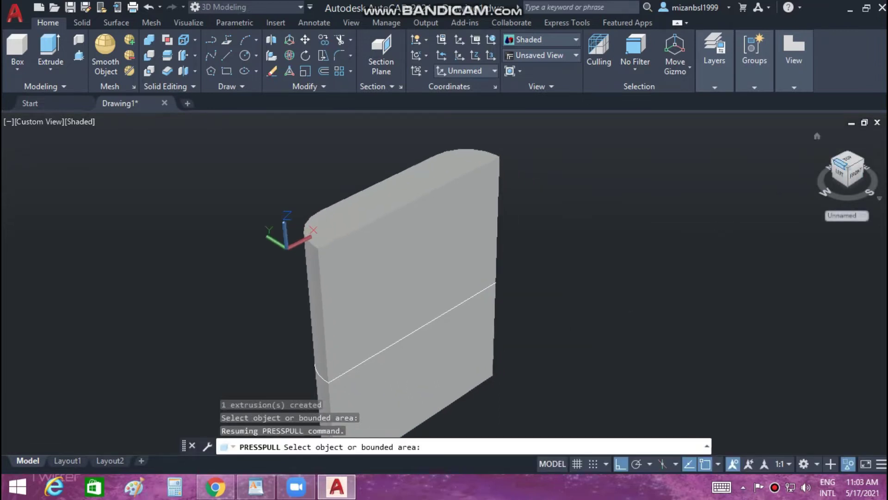
Set the Top view with Parallel projection and finish the press-pull
{"action": "left_click", "coordinate": [846, 161]}
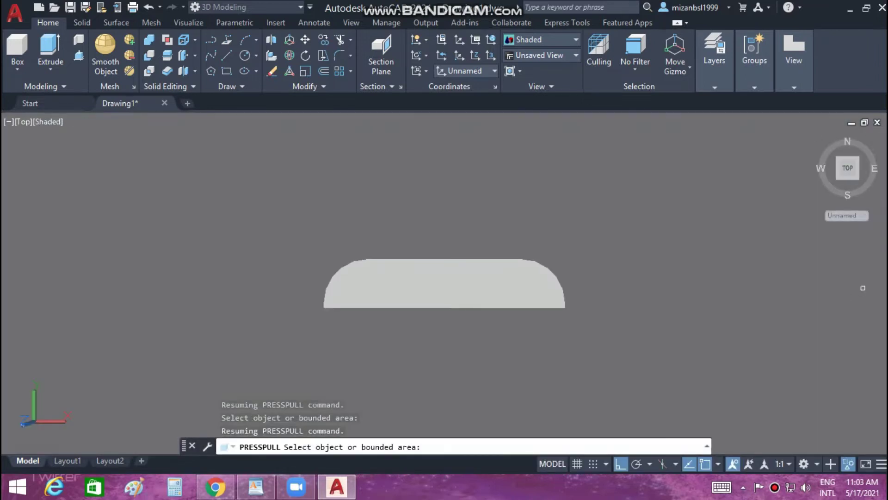
{"action": "right_click", "coordinate": [848, 167]}
{"action": "left_click", "coordinate": [768, 191]}
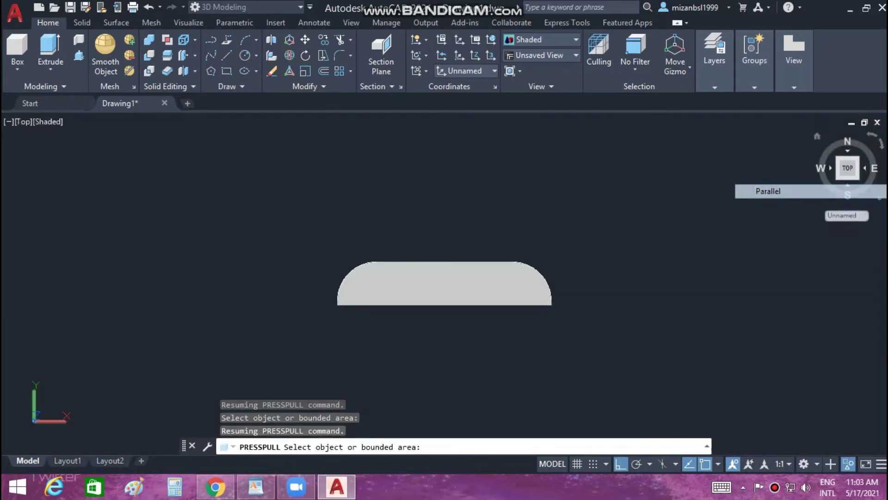
{"action": "scroll", "coordinate": [668, 238], "scroll_direction": "down", "scroll_amount": 2}
{"action": "middle_click_drag", "start_coordinate": [668, 238], "coordinate": [560, 294]}
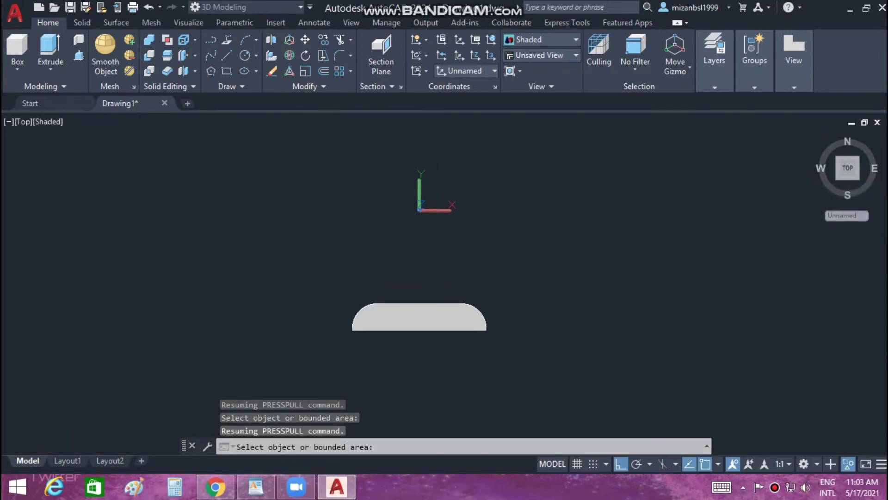
{"action": "right_click", "coordinate": [423, 260]}
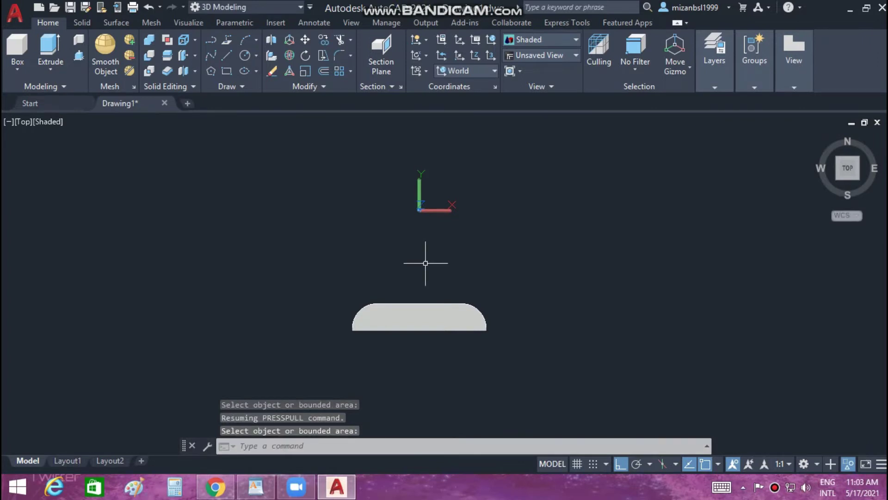
Unhide the whole piston and switch to an angled 3D view
{"action": "right_click", "coordinate": [423, 260]}
{"action": "mouse_move", "coordinate": [459, 84]}
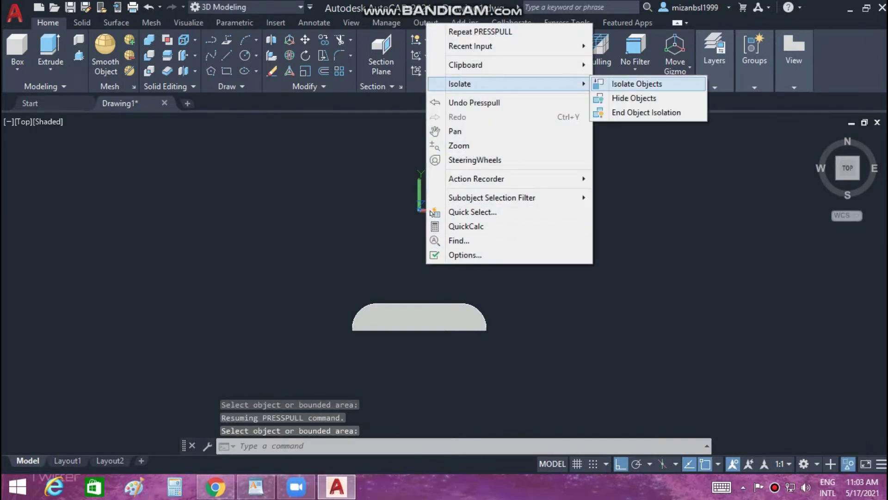
{"action": "left_click", "coordinate": [646, 112]}
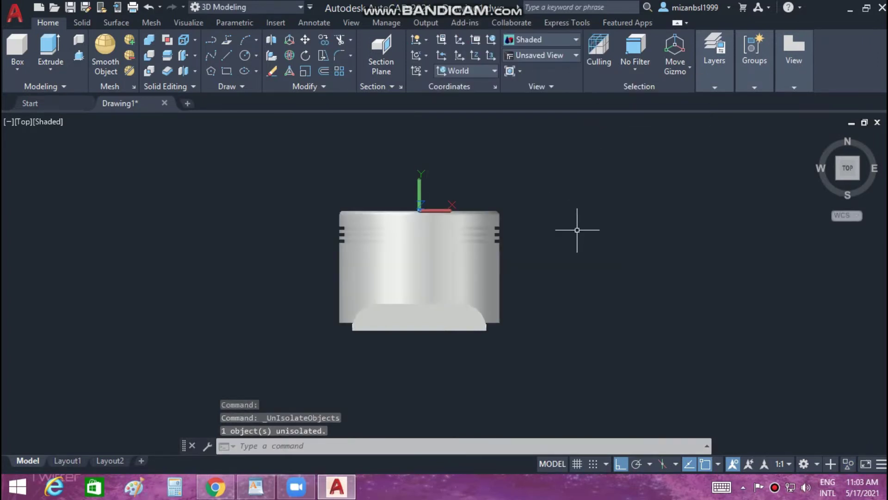
{"action": "mouse_move", "coordinate": [848, 168]}
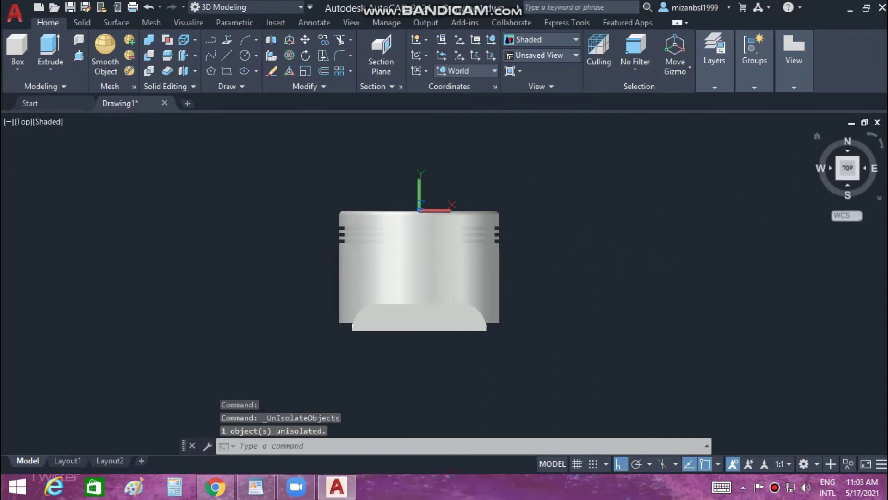
{"action": "left_click", "coordinate": [838, 179]}
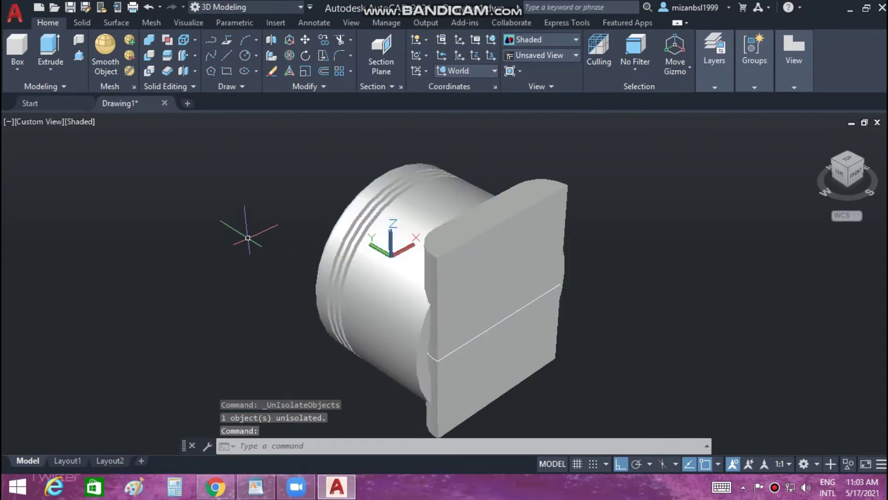
Subtract the slab from the piston with SUB and orbit to inspect the cutout
{"action": "type", "text": "sub"}
{"action": "key", "text": "Return"}
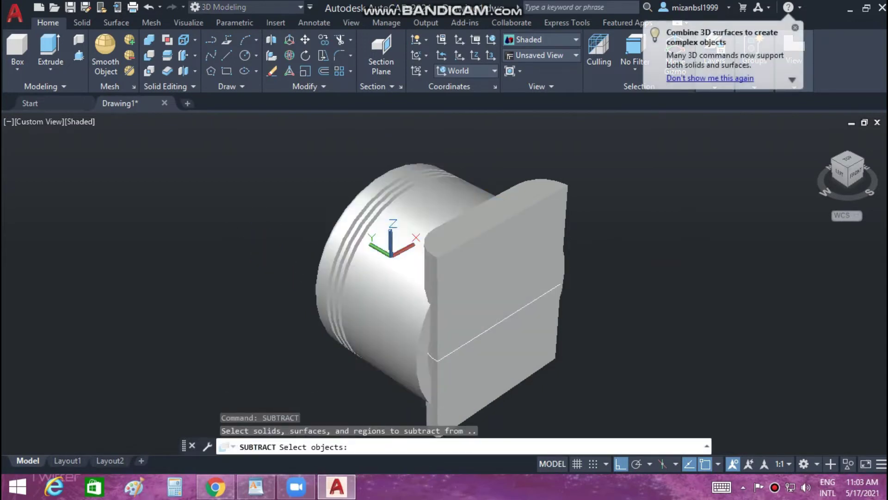
{"action": "left_click", "coordinate": [388, 301]}
{"action": "key", "text": "Return"}
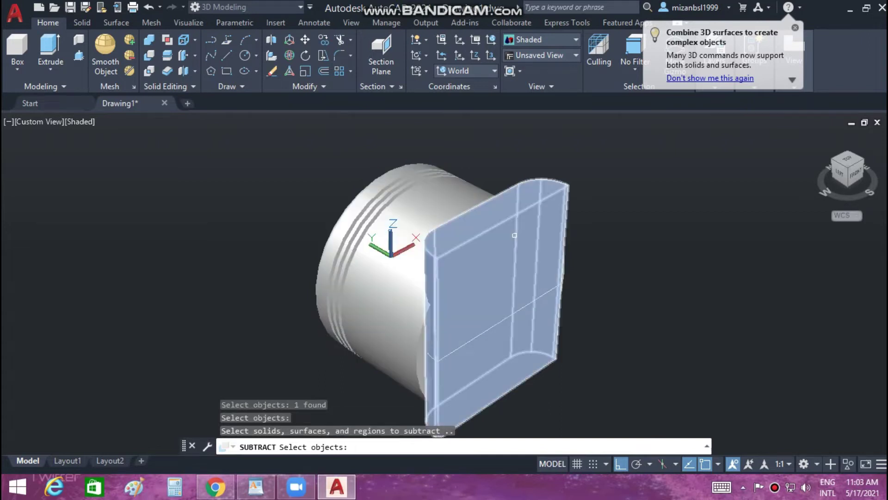
{"action": "left_click", "coordinate": [515, 235]}
{"action": "key", "text": "Return"}
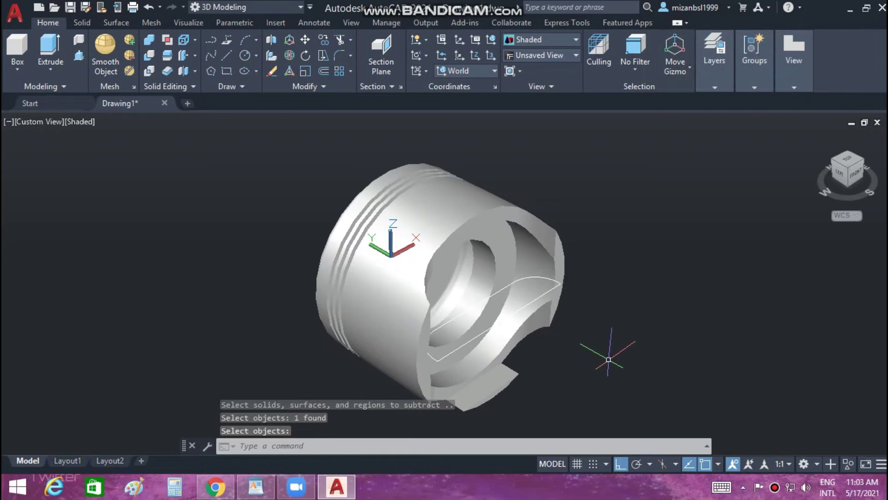
{"action": "middle_click_drag", "start_coordinate": [609, 359], "coordinate": [583, 435], "text": "shift"}
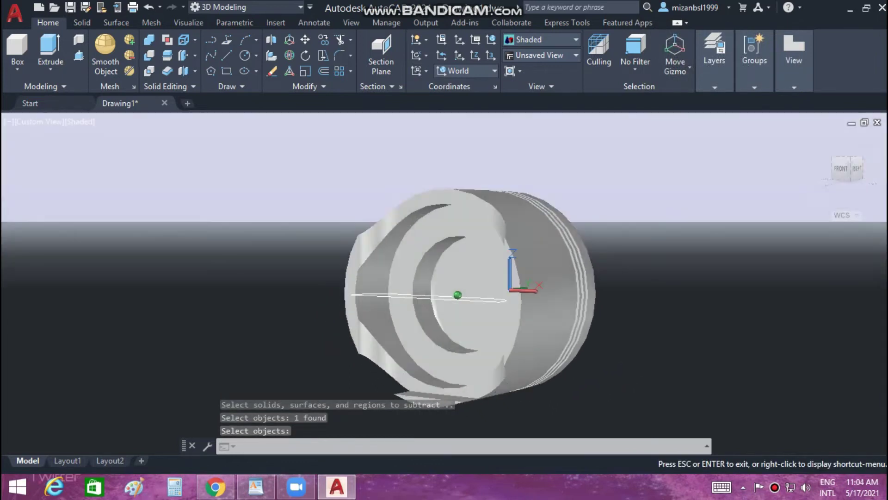
{"action": "middle_click_drag", "start_coordinate": [458, 294], "coordinate": [416, 259], "text": "shift"}
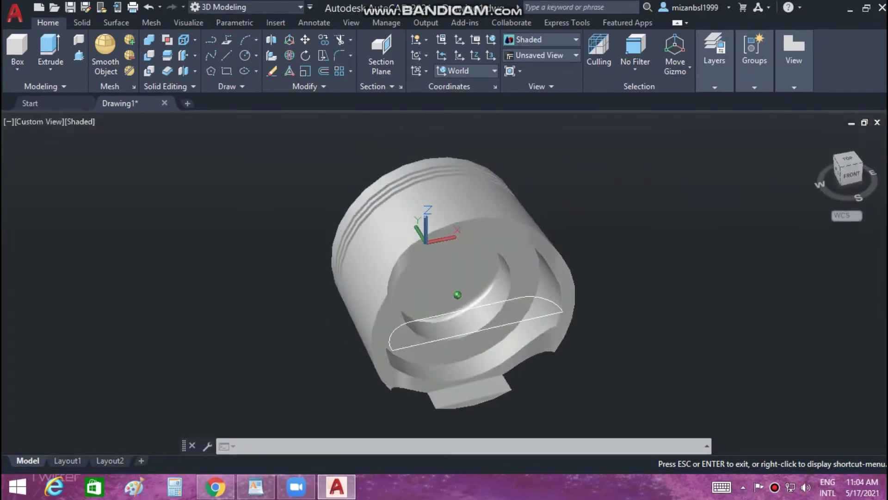
{"action": "mouse_move", "coordinate": [457, 295]}
{"action": "middle_mouse_down", "text": "shift"}
{"action": "mouse_move", "coordinate": [444, 278]}
{"action": "mouse_move", "coordinate": [619, 362]}
{"action": "middle_mouse_up", "text": "shift"}
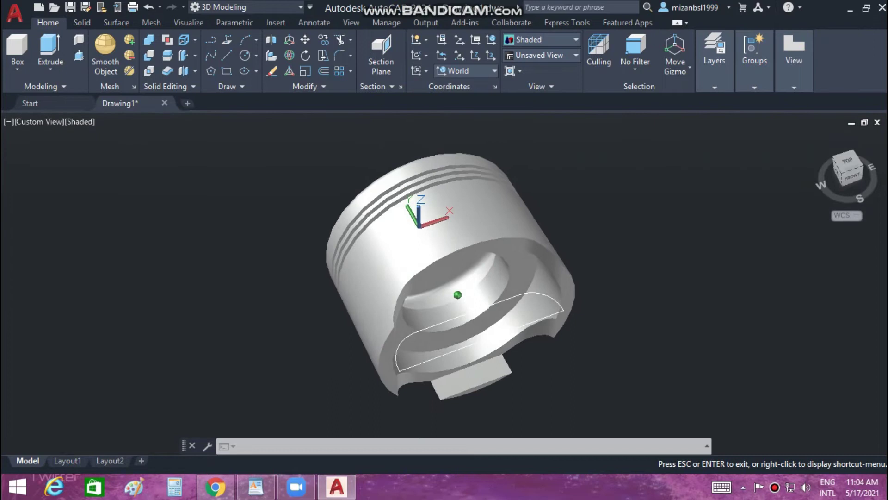
Undo the subtraction so the slab reappears as a separate solid
{"action": "key", "text": "ctrl+z"}
{"action": "key", "text": "ctrl+z"}
{"action": "key", "text": "ctrl+z"}
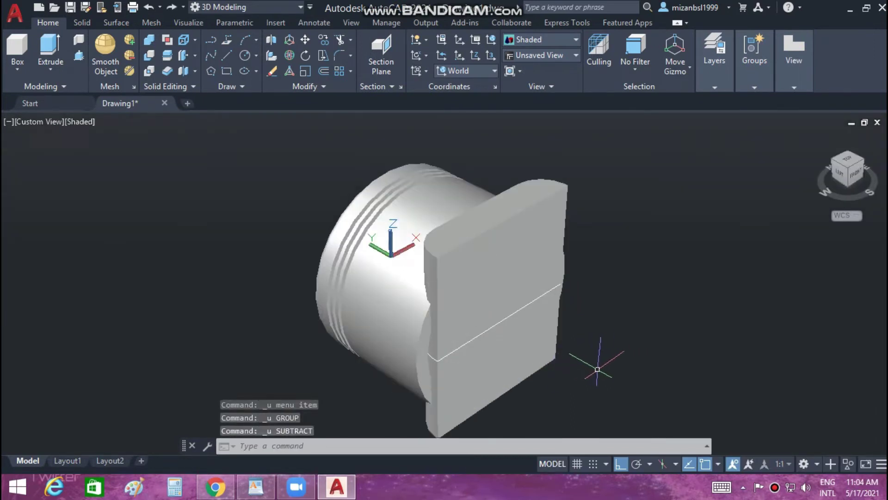
{"action": "middle_click_drag", "start_coordinate": [462, 297], "coordinate": [490, 324], "text": "shift"}
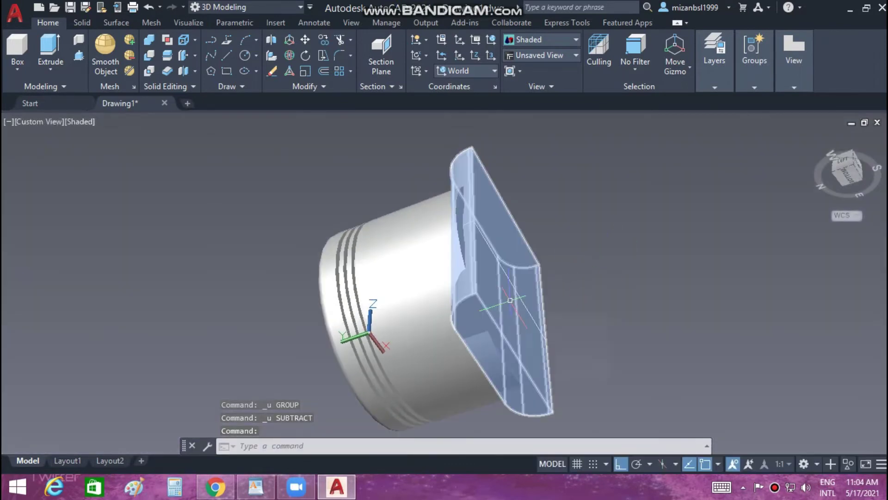
{"action": "key", "text": "Escape"}
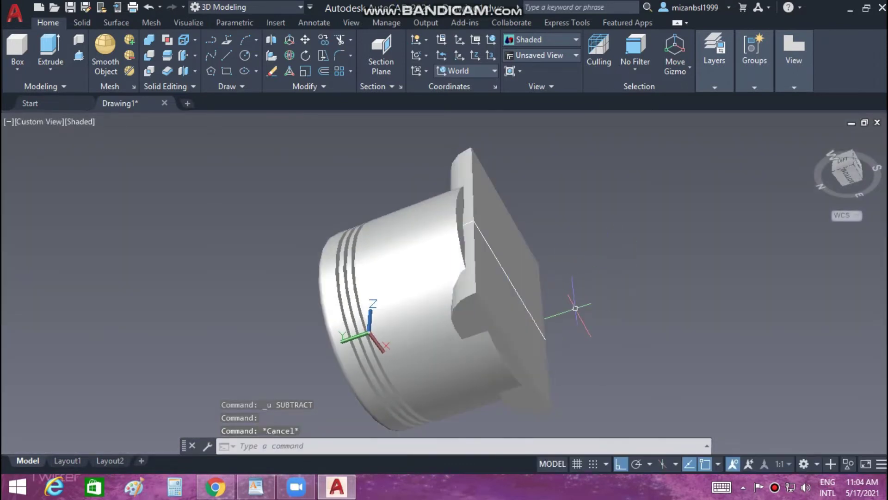
Press-pull the pin-boss face outward into a larger block beside the piston
{"action": "type", "text": "prspull"}
{"action": "key", "text": "Return"}
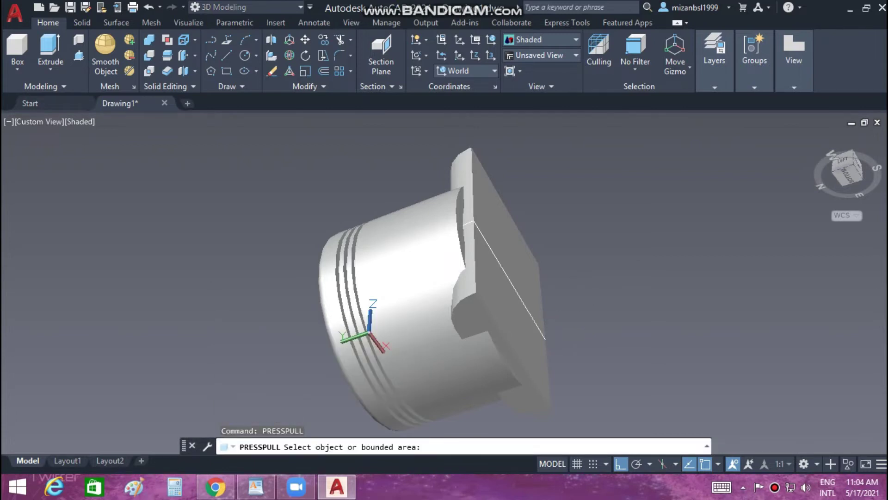
{"action": "left_click", "coordinate": [482, 333]}
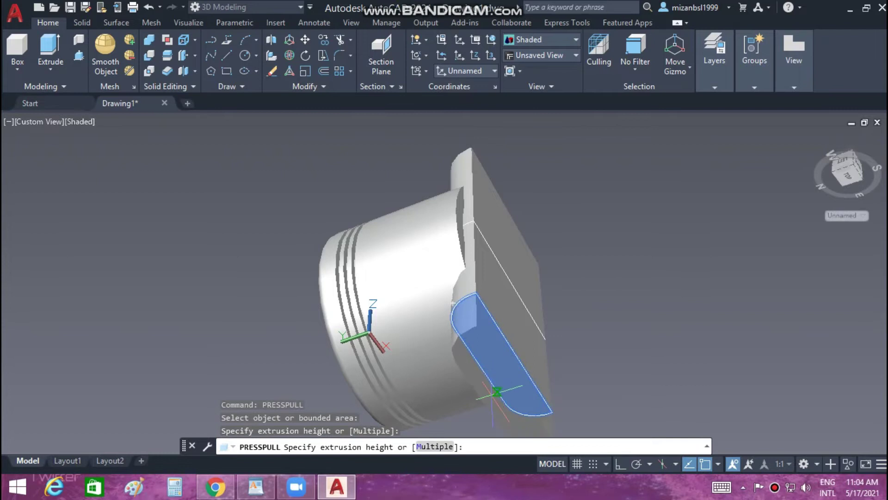
{"action": "left_click", "coordinate": [490, 352]}
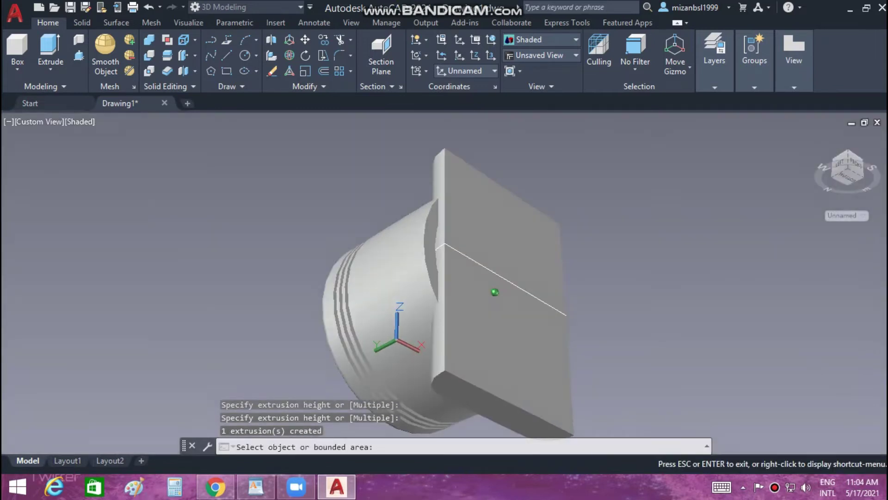
{"action": "mouse_move", "coordinate": [495, 292]}
{"action": "middle_mouse_down", "text": "shift"}
{"action": "mouse_move", "coordinate": [582, 347]}
{"action": "mouse_move", "coordinate": [628, 347]}
{"action": "middle_mouse_up", "text": "shift"}
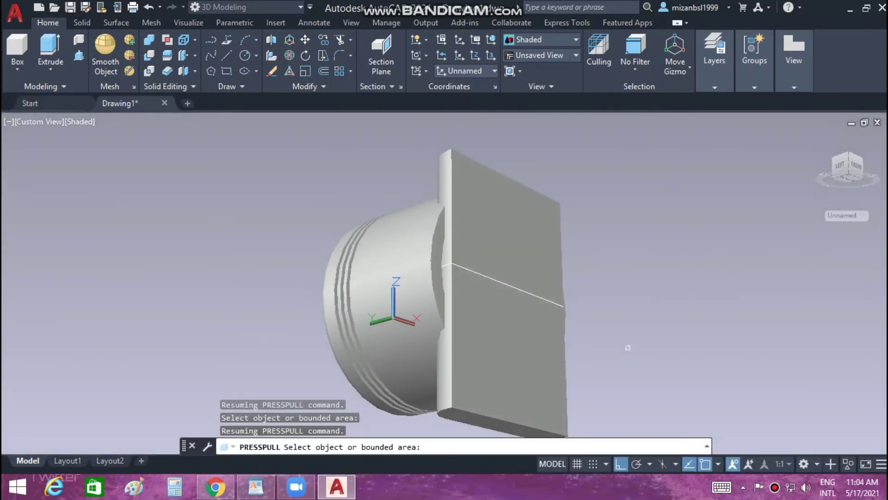
{"action": "key", "text": "Return"}
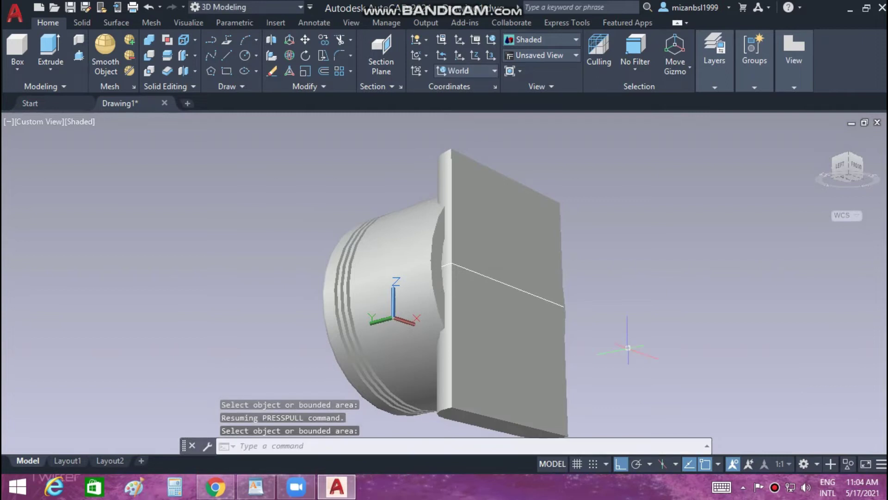
Subtract the box from the piston body and orbit to inspect the cut
{"action": "type", "text": "subtr"}
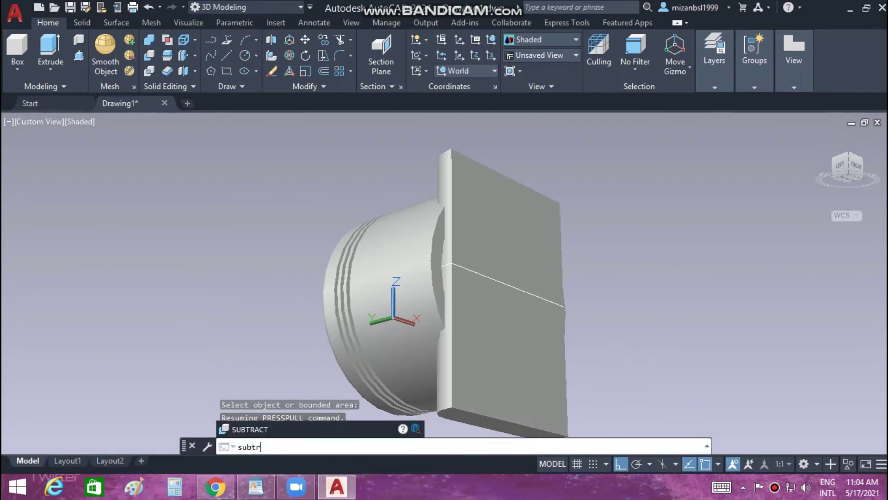
{"action": "key", "text": "Return"}
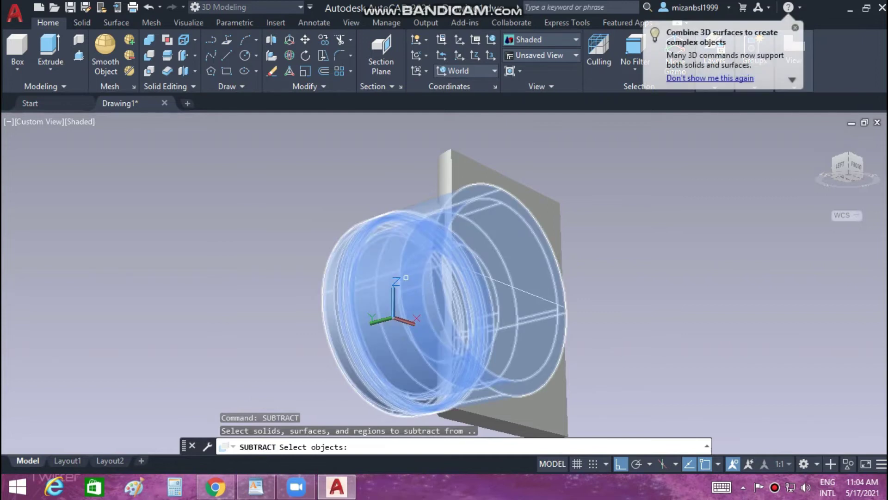
{"action": "left_click", "coordinate": [411, 298]}
{"action": "key", "text": "Return"}
{"action": "left_click", "coordinate": [489, 289]}
{"action": "key", "text": "Return"}
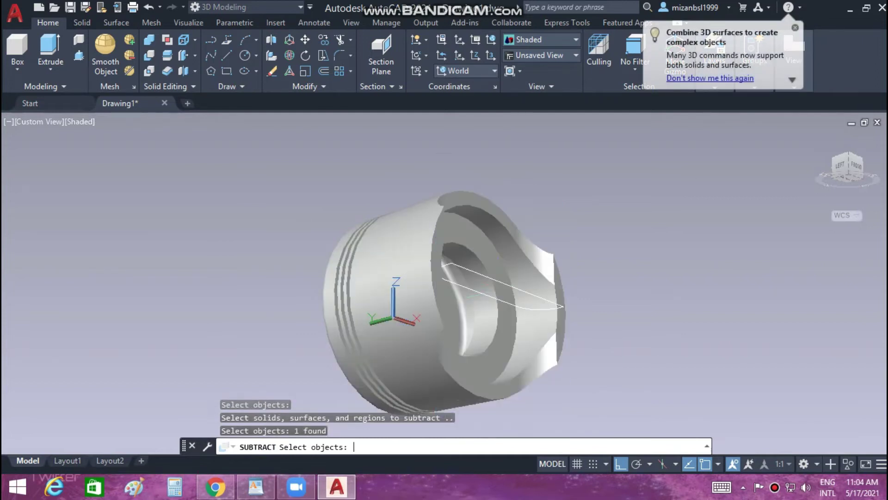
{"action": "mouse_move", "coordinate": [601, 324]}
{"action": "middle_mouse_down", "text": "shift"}
{"action": "mouse_move", "coordinate": [636, 355]}
{"action": "mouse_move", "coordinate": [631, 308]}
{"action": "mouse_move", "coordinate": [634, 324]}
{"action": "middle_mouse_up", "text": "shift"}
{"action": "mouse_move", "coordinate": [454, 262]}
{"action": "middle_mouse_down", "text": "shift"}
{"action": "mouse_move", "coordinate": [462, 273]}
{"action": "mouse_move", "coordinate": [472, 259]}
{"action": "mouse_move", "coordinate": [458, 277]}
{"action": "mouse_move", "coordinate": [467, 291]}
{"action": "mouse_move", "coordinate": [486, 278]}
{"action": "mouse_move", "coordinate": [472, 296]}
{"action": "mouse_move", "coordinate": [477, 263]}
{"action": "middle_mouse_up", "text": "shift"}
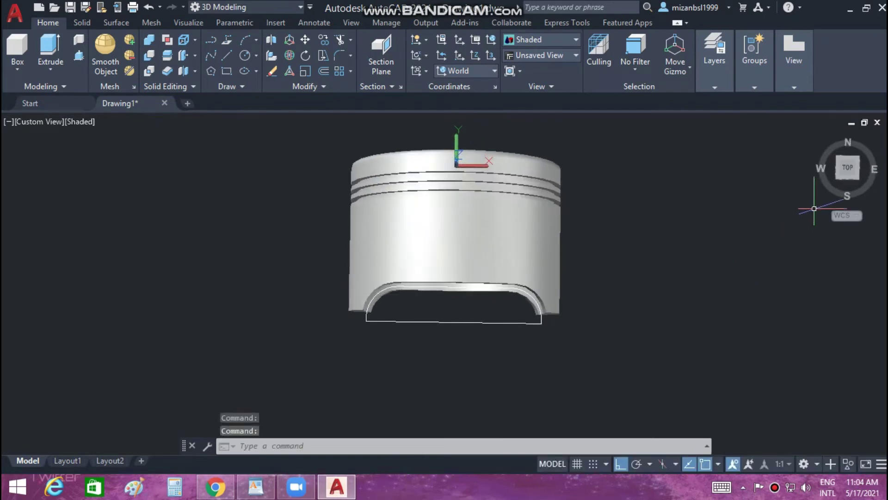
View the piston from the Top in Parallel projection
{"action": "left_click", "coordinate": [847, 168]}
{"action": "right_click", "coordinate": [849, 172]}
{"action": "left_click", "coordinate": [787, 203]}
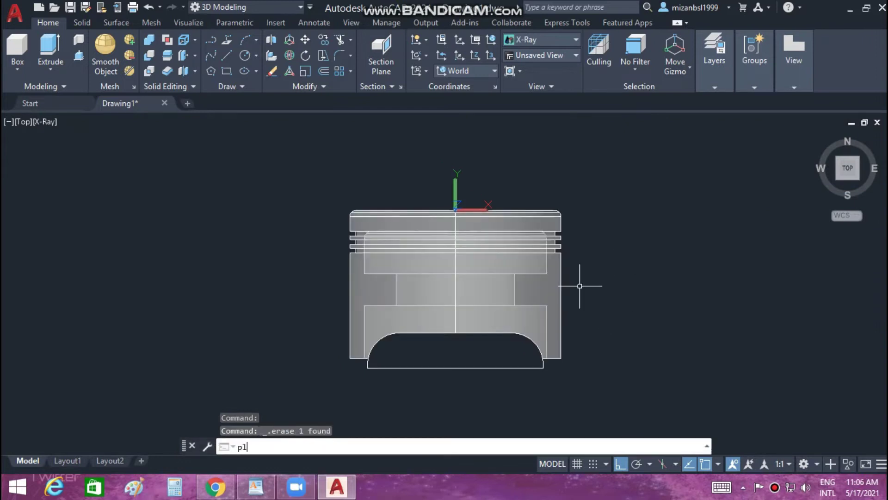
Draw a short one-segment vertical polyline beside the piston
{"action": "type", "text": "pl"}
{"action": "key", "text": "Return"}
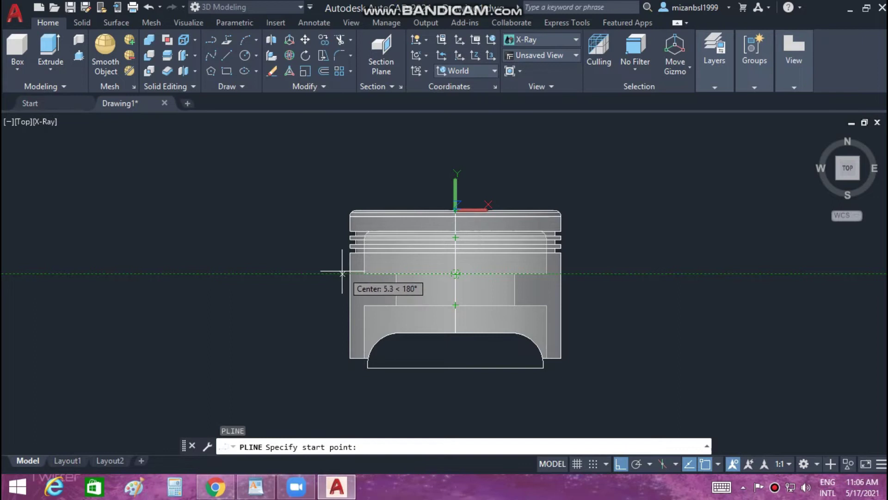
{"action": "left_click", "coordinate": [339, 274]}
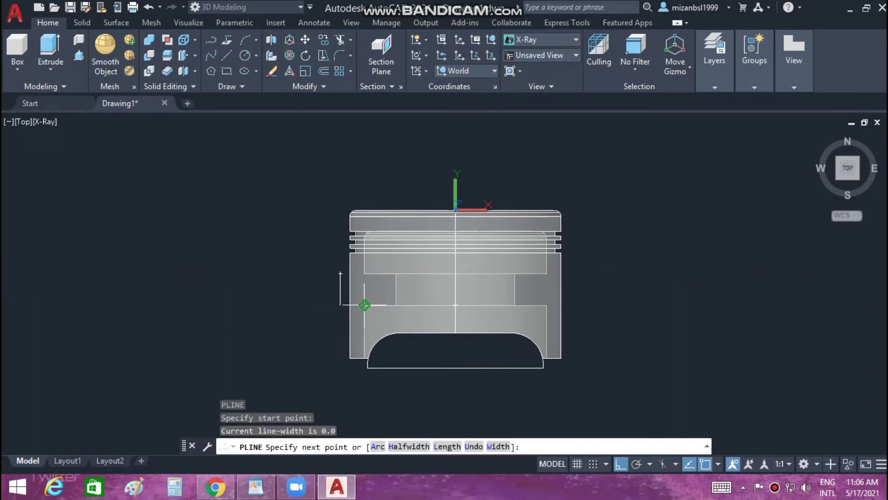
{"action": "left_click", "coordinate": [340, 304]}
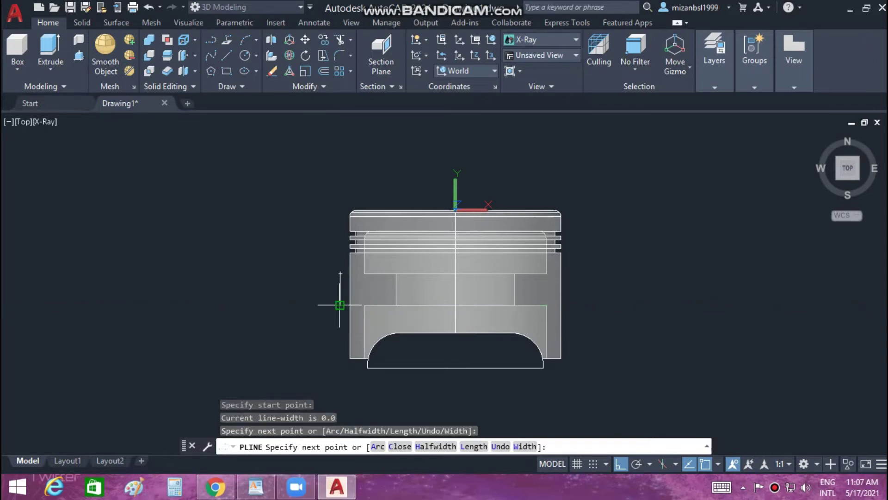
{"action": "key", "text": "Escape"}
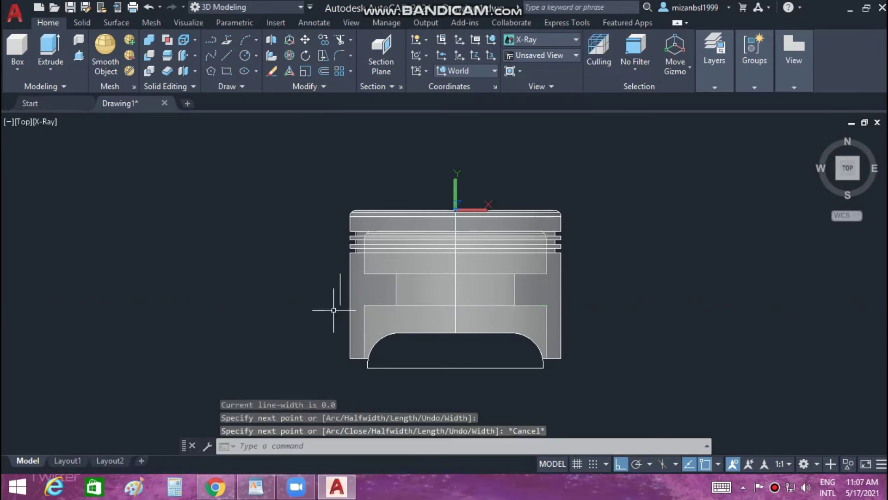
Hide the piston solid using Isolate > Hide Objects
{"action": "right_click", "coordinate": [428, 300]}
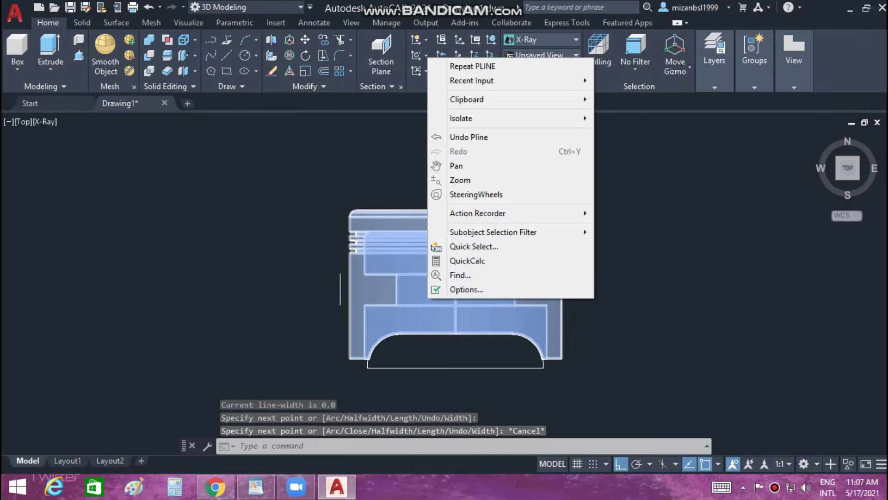
{"action": "mouse_move", "coordinate": [486, 118]}
{"action": "left_click", "coordinate": [615, 132]}
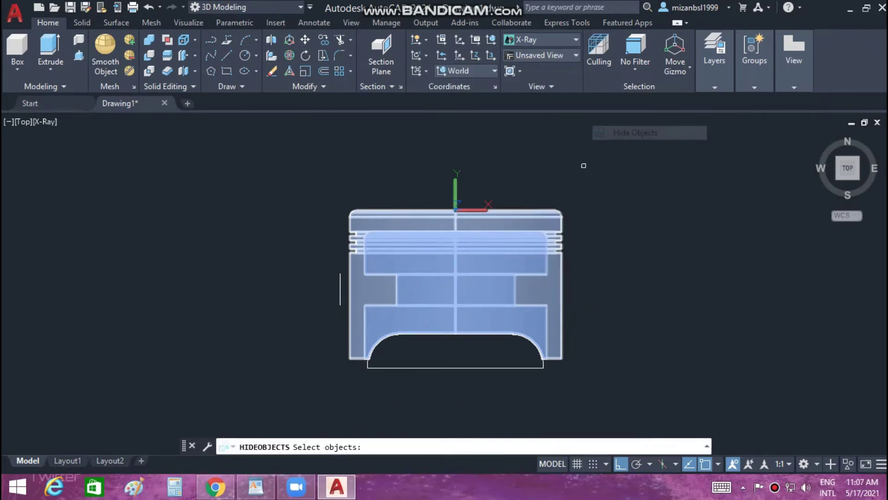
{"action": "left_click", "coordinate": [504, 259]}
{"action": "key", "text": "Return"}
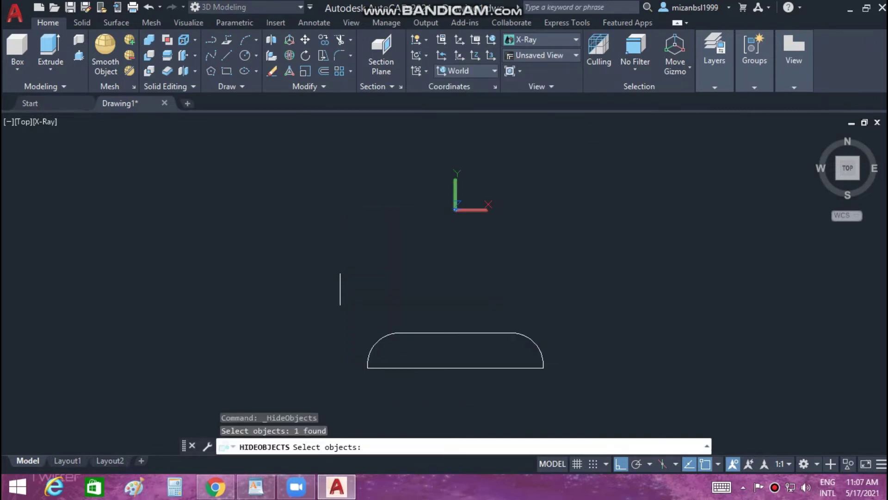
Delete the leftover rounded profile curve and return to the Top view
{"action": "left_click", "coordinate": [476, 332]}
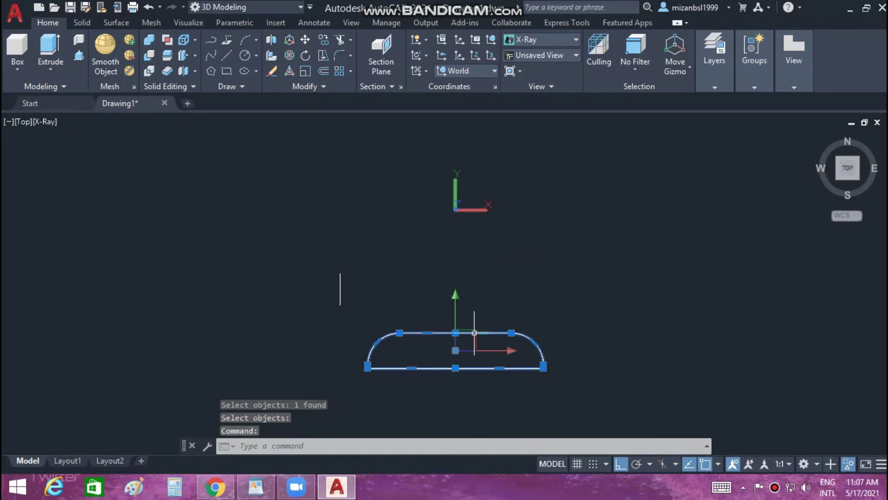
{"action": "key", "text": "Delete"}
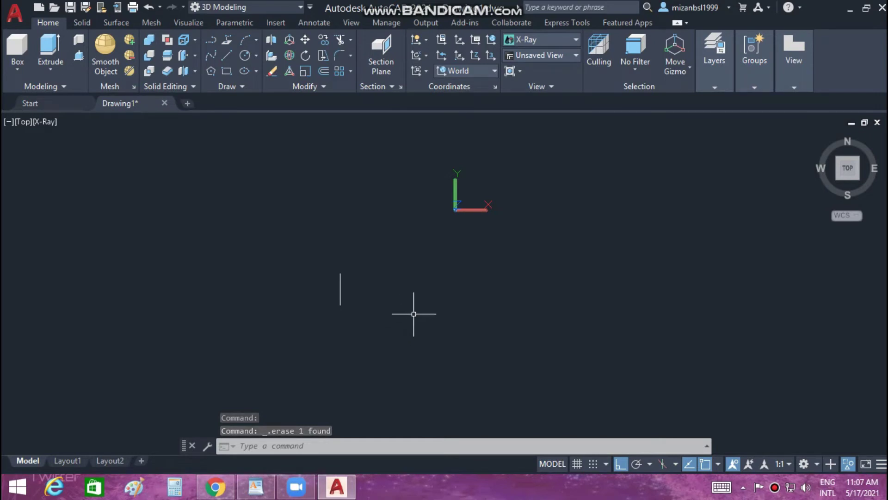
{"action": "middle_click_drag", "start_coordinate": [414, 313], "coordinate": [385, 369], "text": "shift"}
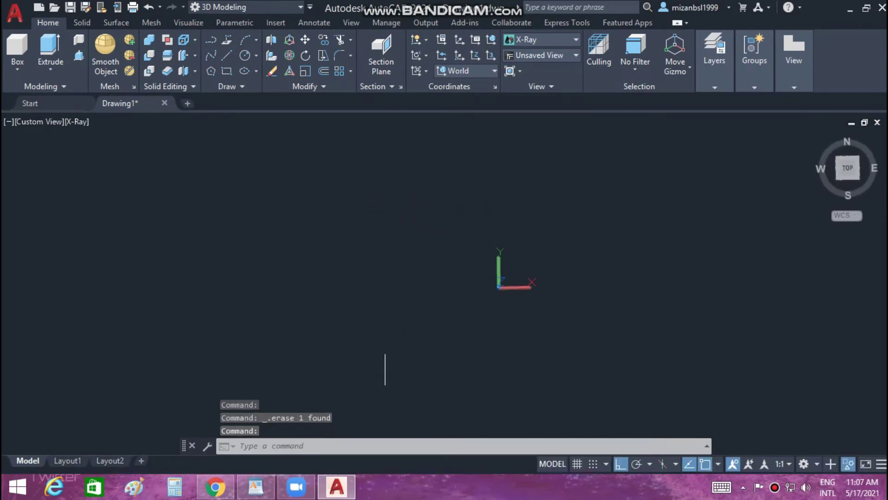
{"action": "left_click", "coordinate": [847, 168]}
{"action": "mouse_move", "coordinate": [848, 168]}
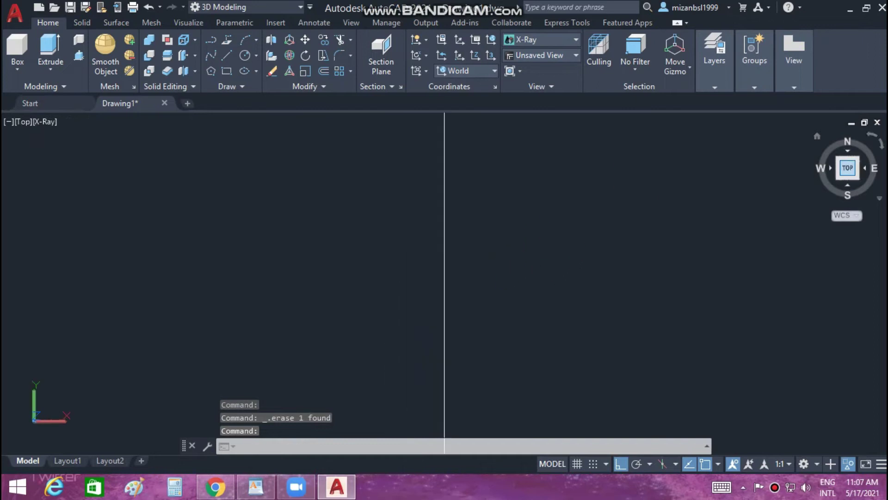
{"action": "scroll", "coordinate": [558, 339], "scroll_direction": "down", "scroll_amount": 3}
Switch to the Left view and pan to centre the remaining line
{"action": "left_click_drag", "start_coordinate": [583, 339], "coordinate": [454, 320]}
{"action": "key", "text": "Escape"}
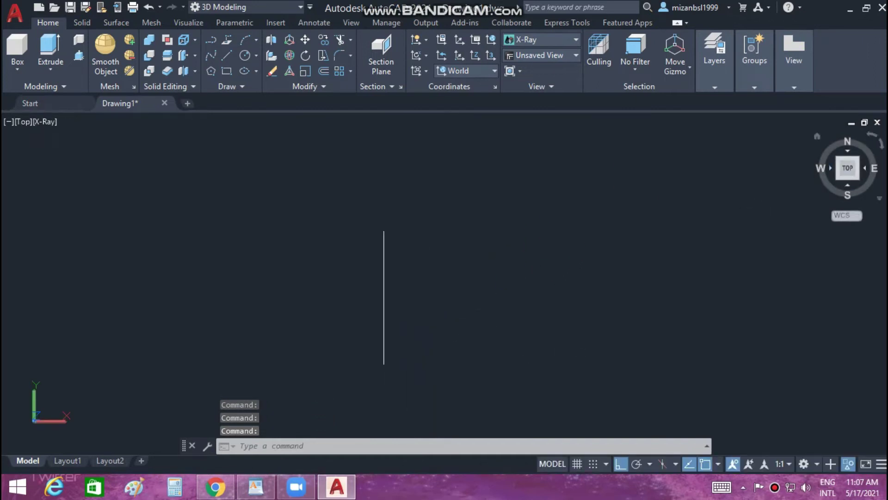
{"action": "left_click", "coordinate": [838, 167]}
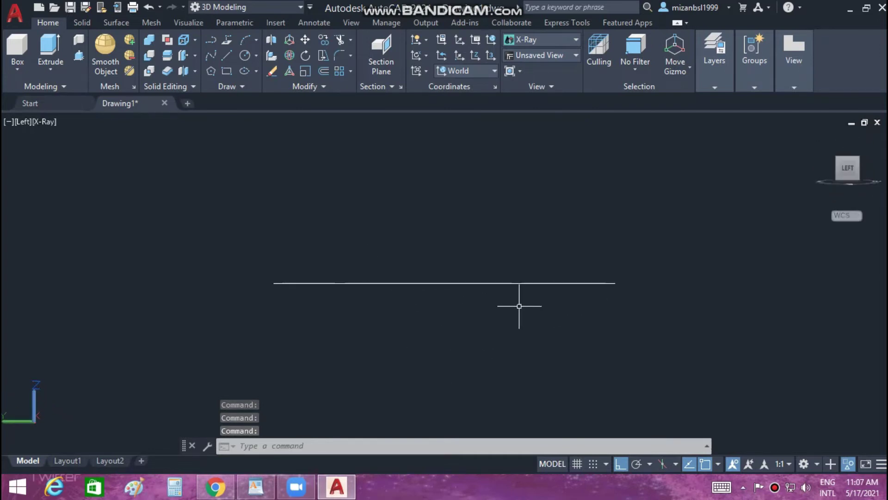
{"action": "middle_click_drag", "start_coordinate": [462, 341], "coordinate": [464, 320]}
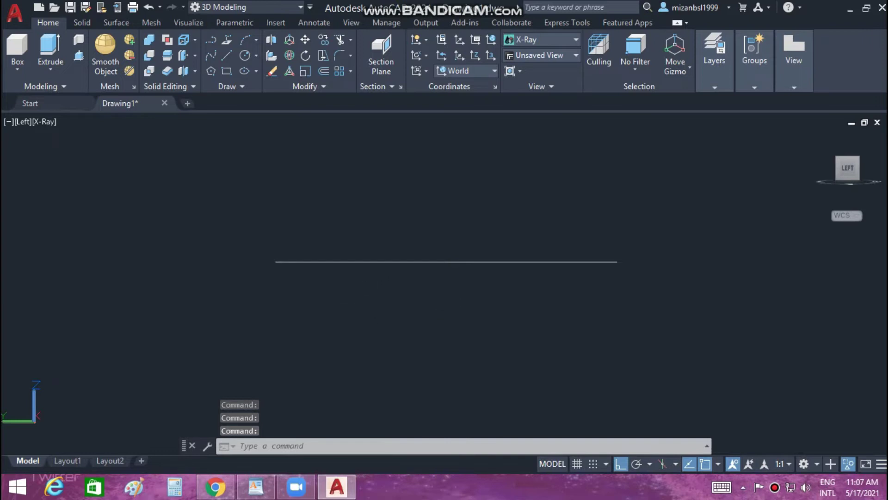
{"action": "middle_click_drag", "start_coordinate": [357, 310], "coordinate": [359, 302]}
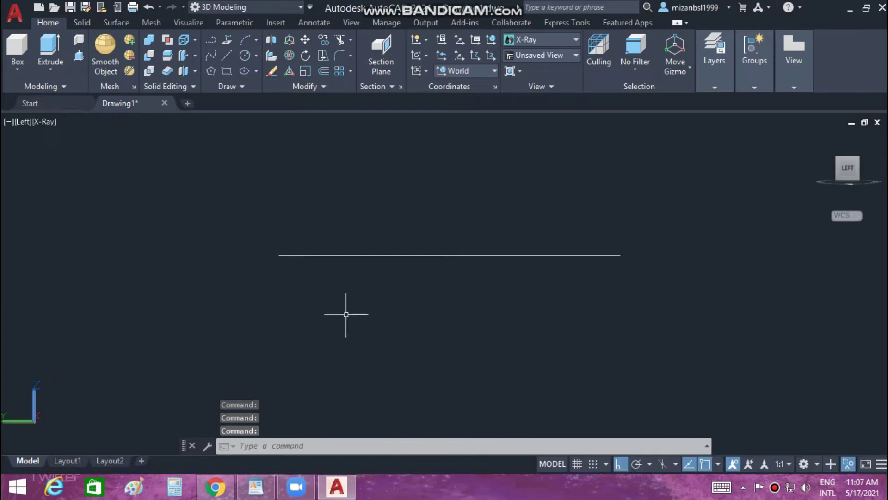
Start a line at the existing line's left end, try Perspective, then cancel the line
{"action": "type", "text": "l"}
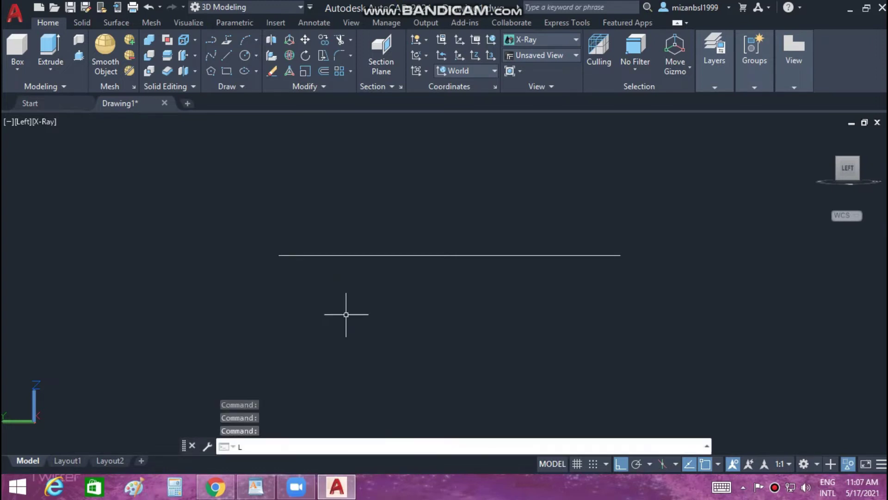
{"action": "key", "text": "Return"}
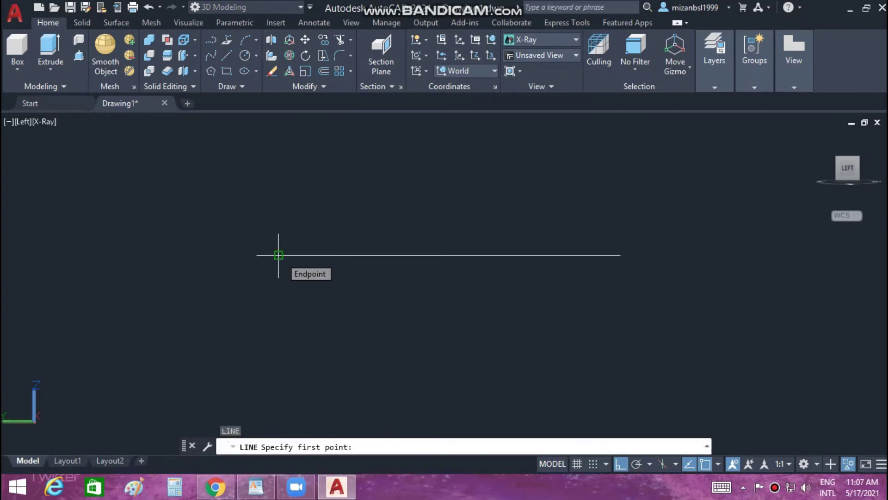
{"action": "left_click", "coordinate": [279, 255]}
{"action": "middle_click_drag", "start_coordinate": [268, 391], "coordinate": [291, 281]}
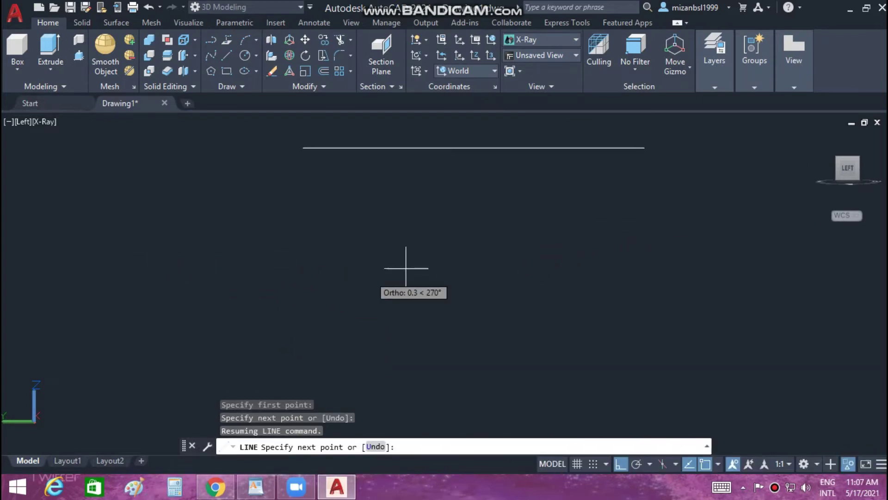
{"action": "right_click", "coordinate": [824, 178]}
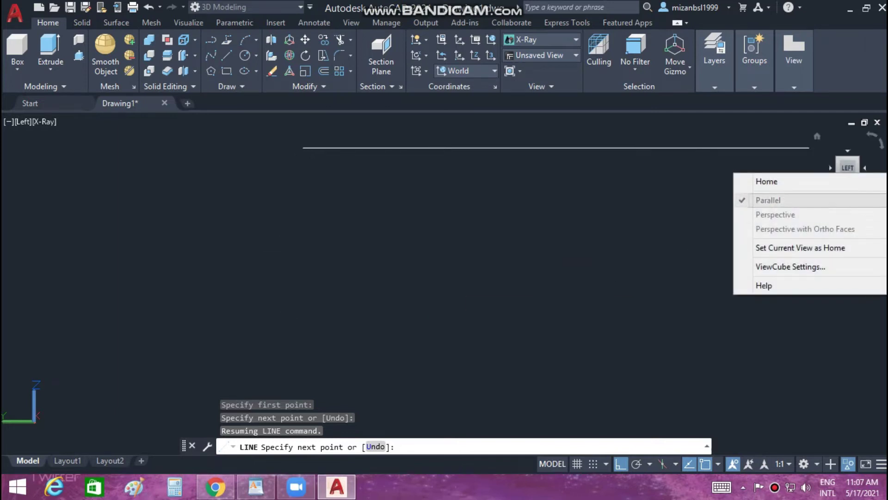
{"action": "left_click", "coordinate": [775, 214]}
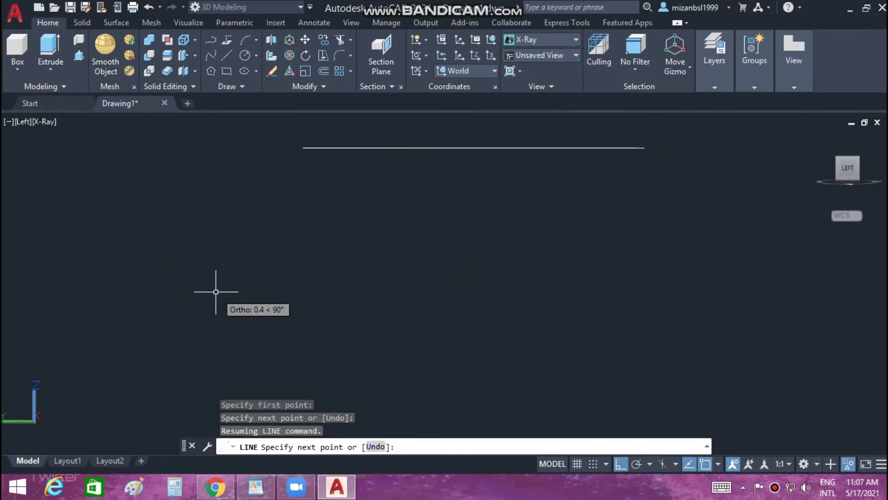
{"action": "key", "text": "Escape"}
{"action": "right_click", "coordinate": [848, 167]}
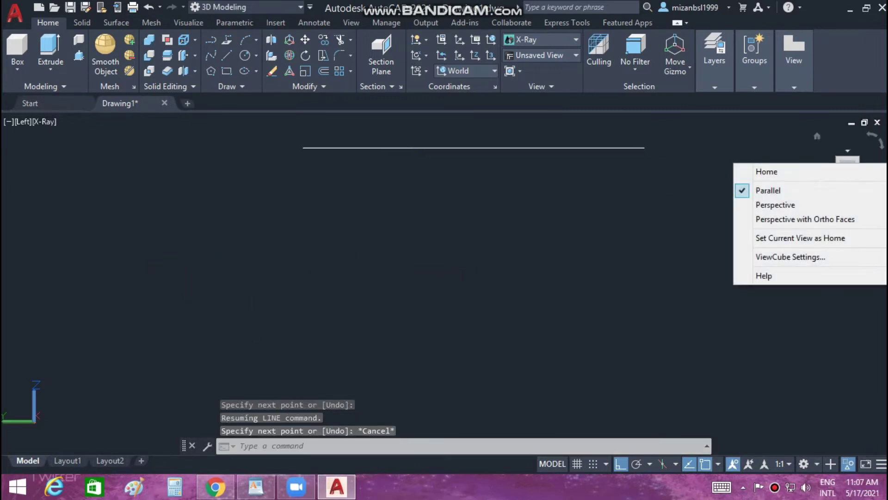
Switch the view to Perspective and pan to reposition the line
{"action": "left_click", "coordinate": [775, 204]}
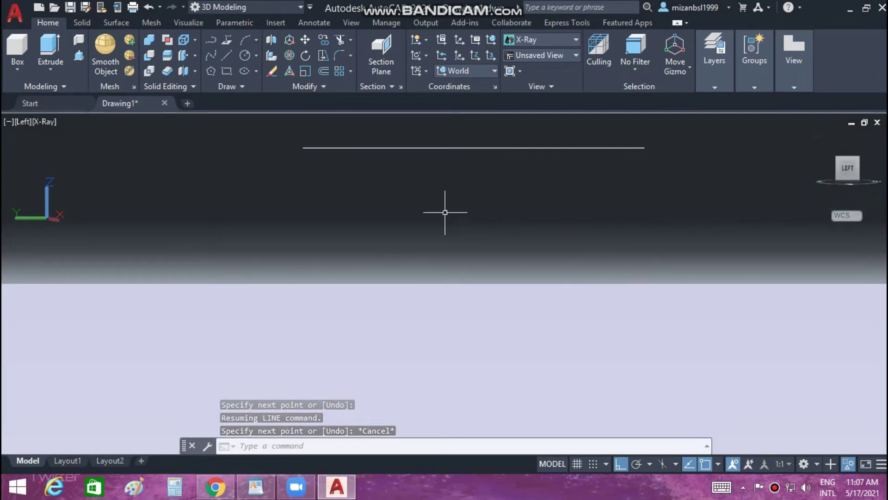
{"action": "middle_click_drag", "start_coordinate": [454, 203], "coordinate": [443, 209]}
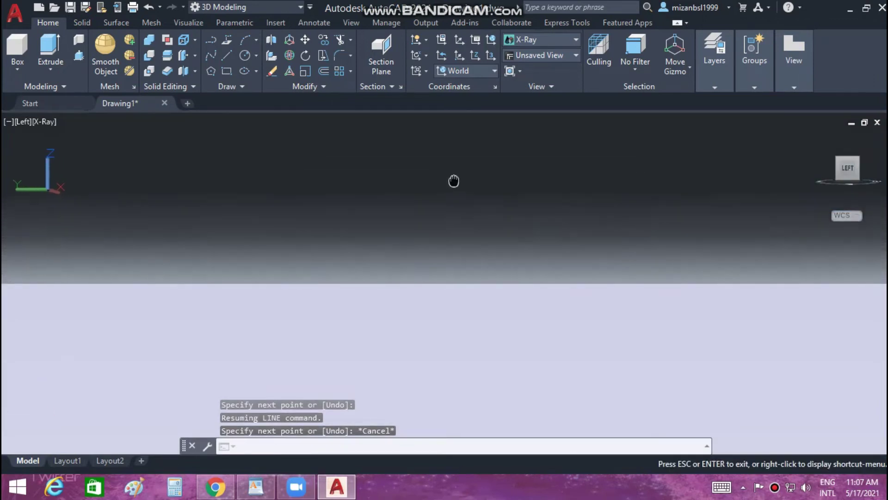
{"action": "left_click_drag", "start_coordinate": [443, 208], "coordinate": [443, 220]}
{"action": "key", "text": "Escape"}
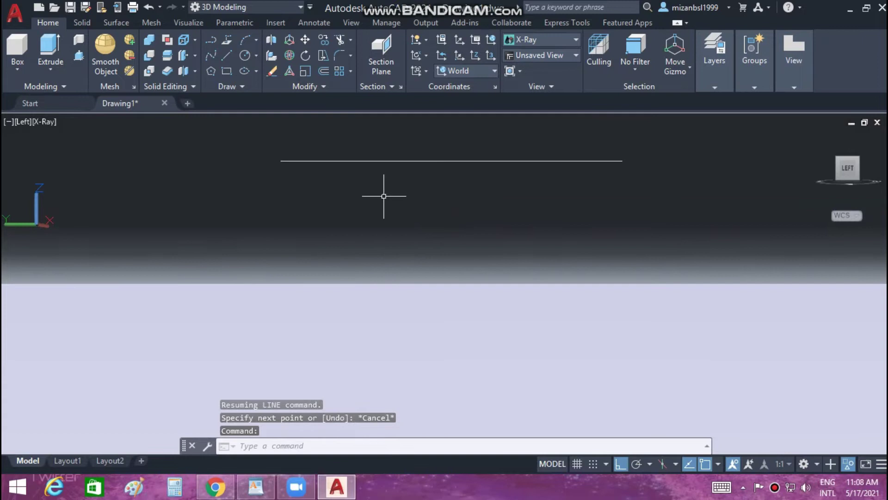
{"action": "key", "text": "Escape"}
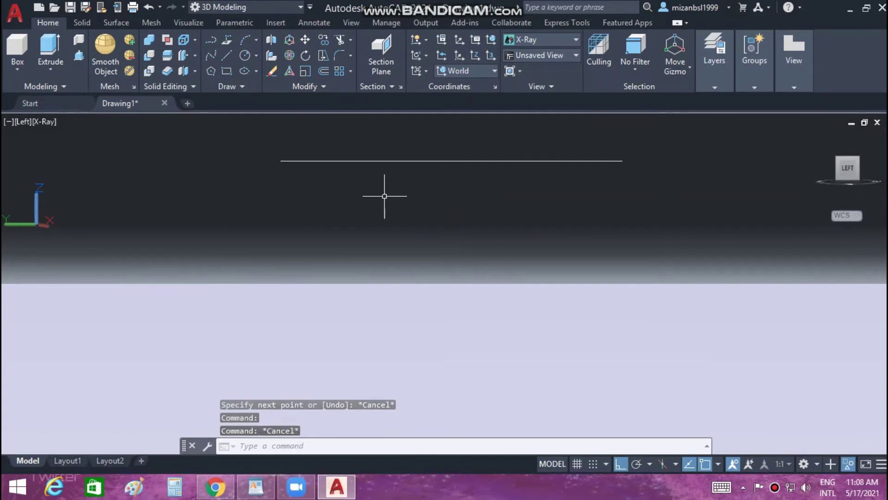
Start and cancel another line, then select the horizontal line
{"action": "type", "text": "l"}
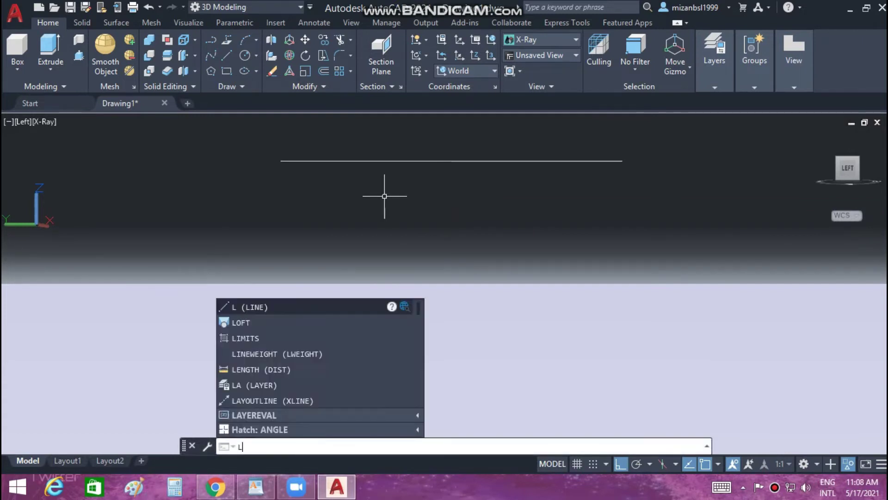
{"action": "key", "text": "Return"}
{"action": "left_click", "coordinate": [280, 160]}
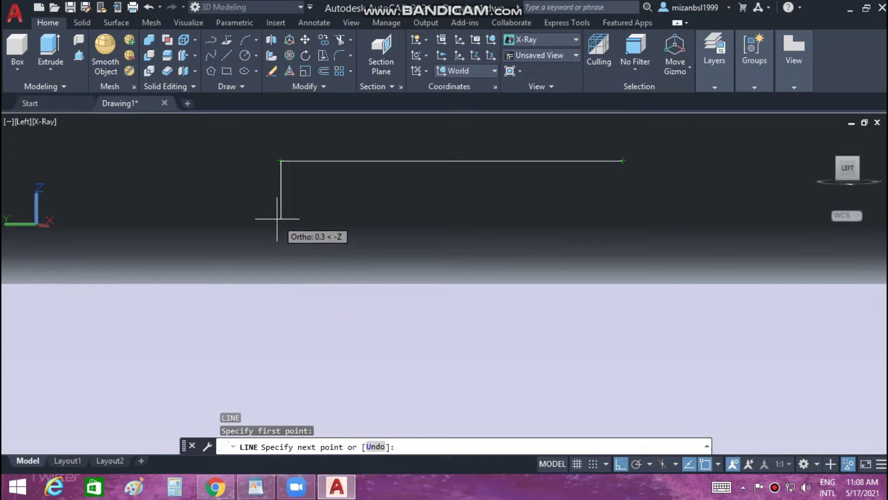
{"action": "middle_click_drag", "start_coordinate": [278, 218], "coordinate": [284, 147]}
{"action": "mouse_move", "coordinate": [284, 188]}
{"action": "middle_mouse_down"}
{"action": "mouse_move", "coordinate": [308, 234]}
{"action": "mouse_move", "coordinate": [351, 252]}
{"action": "middle_mouse_up"}
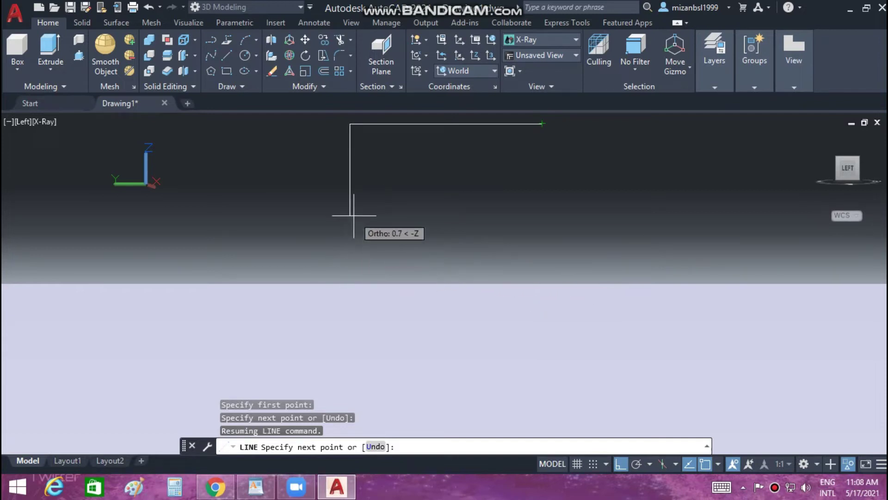
{"action": "key", "text": "Escape"}
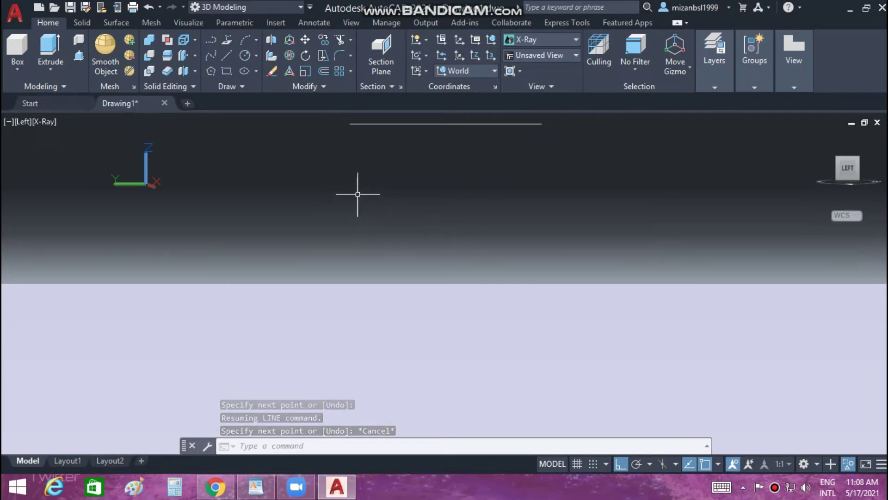
{"action": "left_click", "coordinate": [441, 123]}
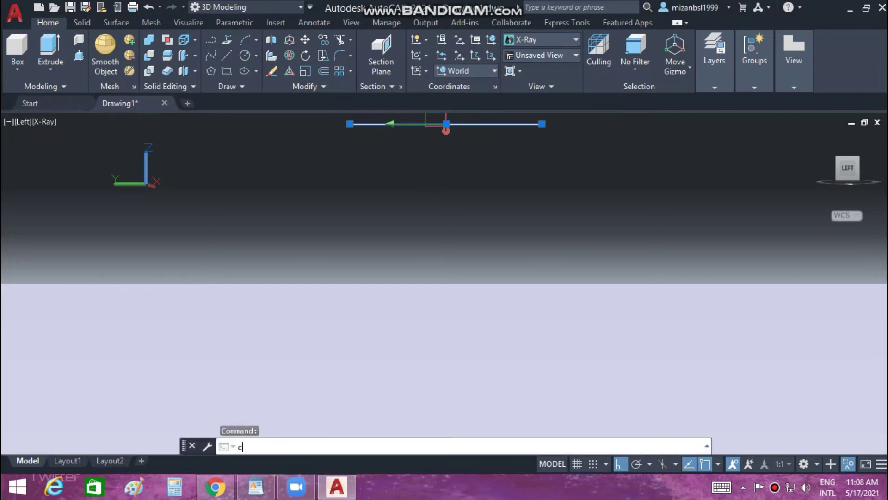
Begin copying the selected line from its left end, then cancel
{"action": "type", "text": "o"}
{"action": "key", "text": "Return"}
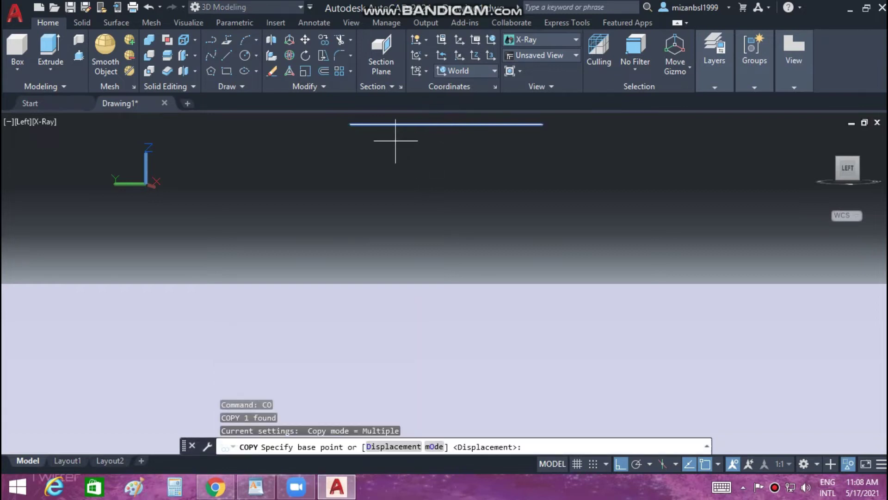
{"action": "left_click", "coordinate": [345, 124]}
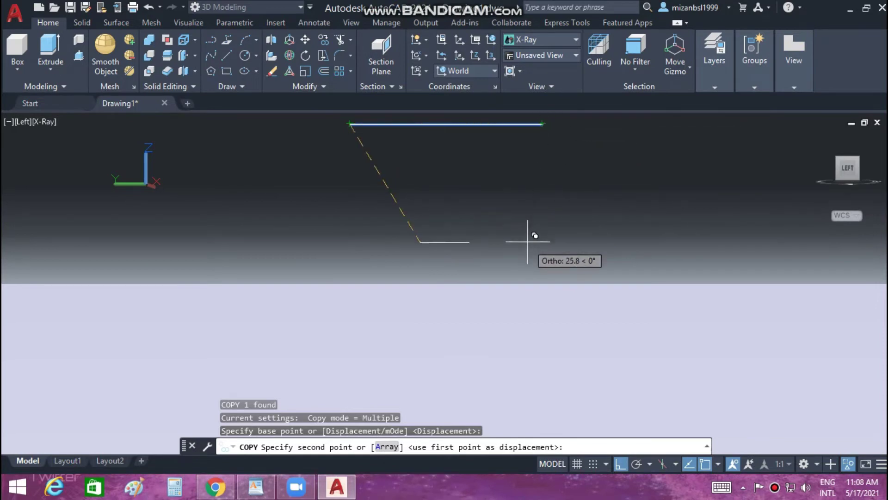
{"action": "key", "text": "Escape"}
Copy the horizontal line 1 unit below itself using its midpoint as base point
{"action": "type", "text": "co"}
{"action": "key", "text": "Return"}
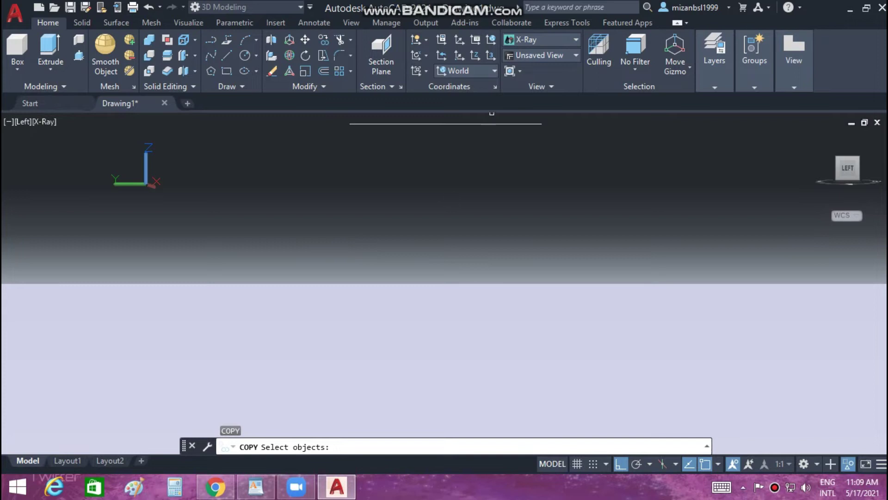
{"action": "left_click", "coordinate": [496, 124]}
{"action": "key", "text": "Return"}
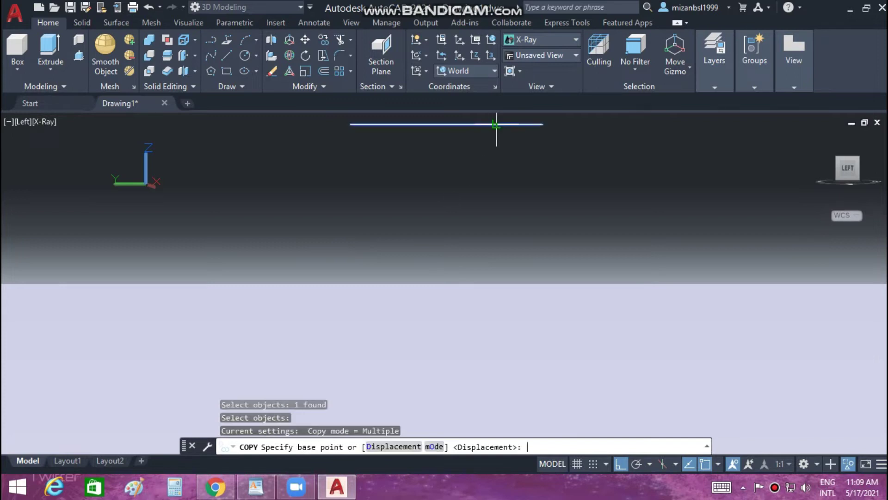
{"action": "left_click", "coordinate": [446, 124]}
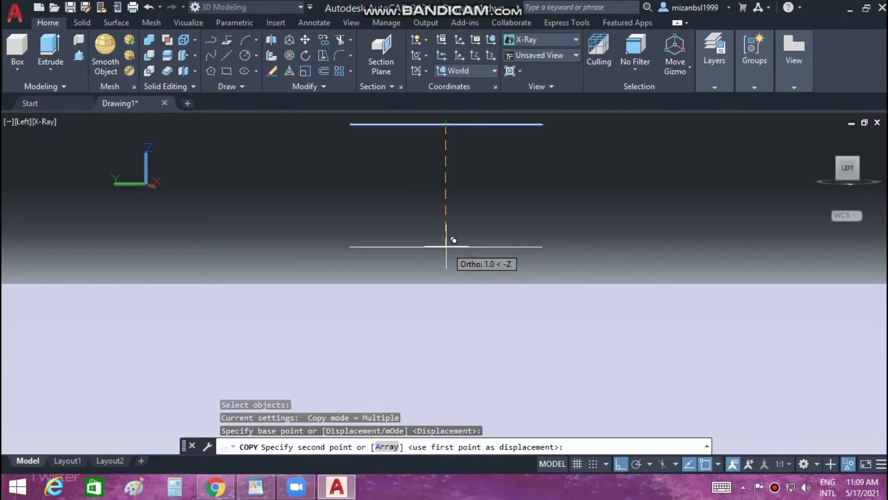
{"action": "type", "text": "1"}
{"action": "key", "text": "Return"}
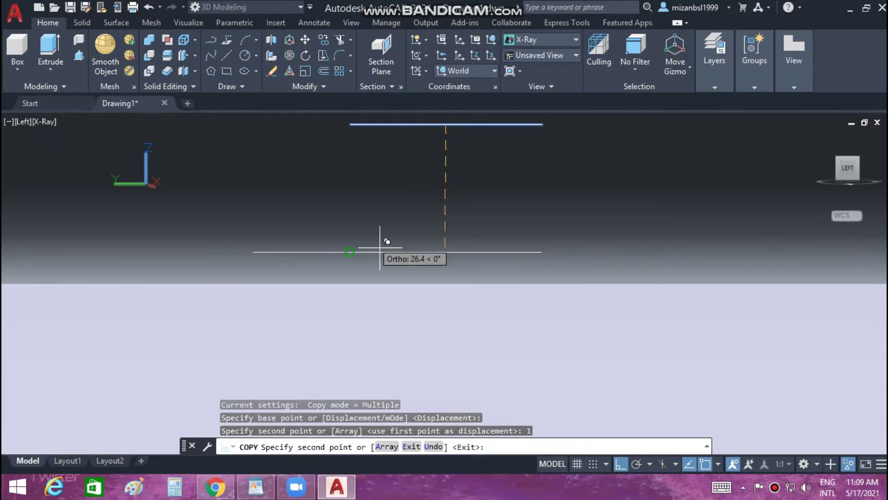
{"action": "key", "text": "Escape"}
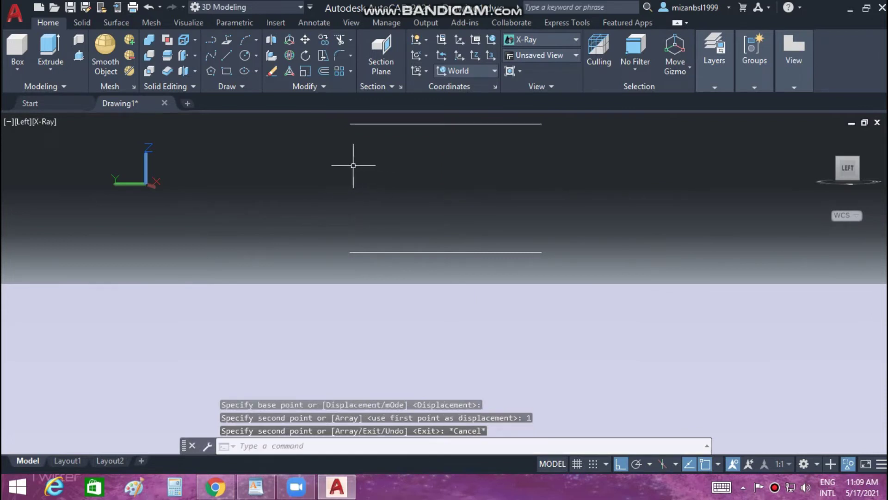
{"action": "key", "text": "Return"}
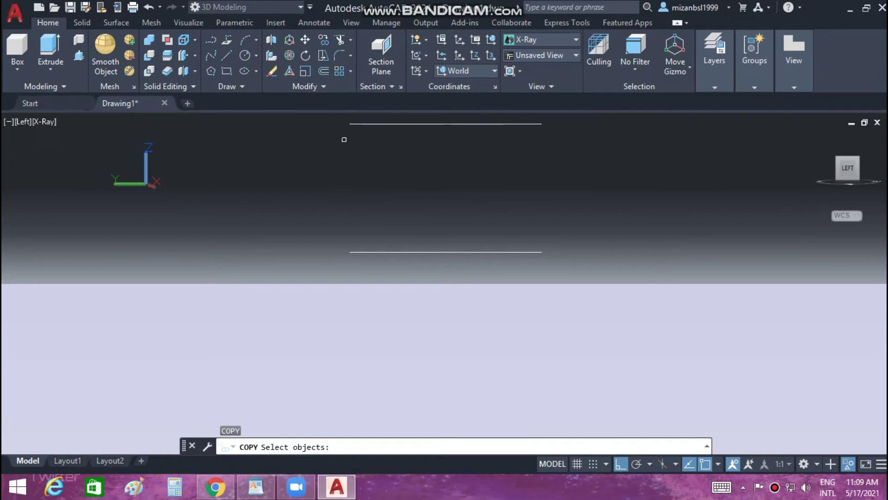
{"action": "key", "text": "Escape"}
Draw vertical lines joining the left and right ends of both horizontal lines
{"action": "type", "text": "l"}
{"action": "key", "text": "Return"}
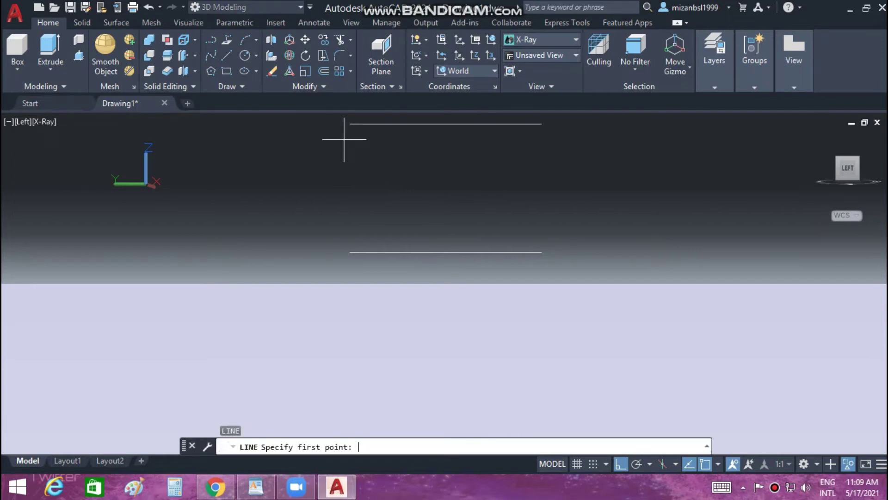
{"action": "left_click", "coordinate": [350, 123]}
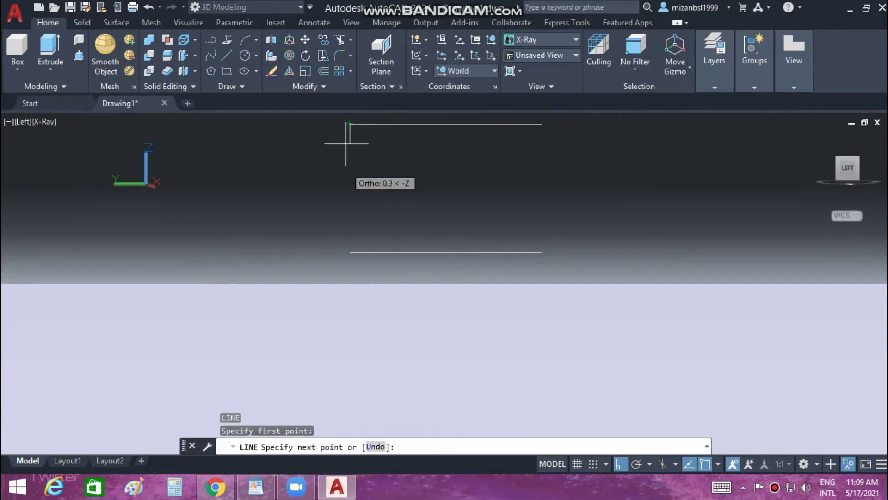
{"action": "left_click", "coordinate": [350, 252]}
{"action": "key", "text": "Escape"}
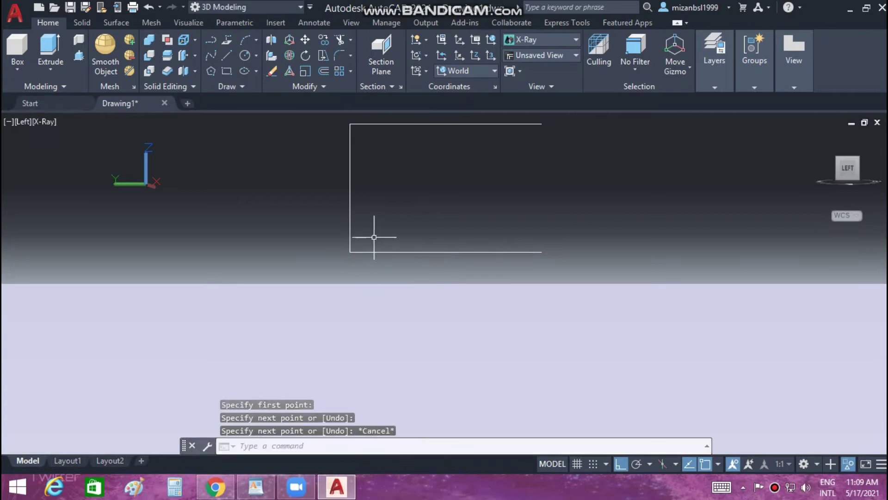
{"action": "key", "text": "Return"}
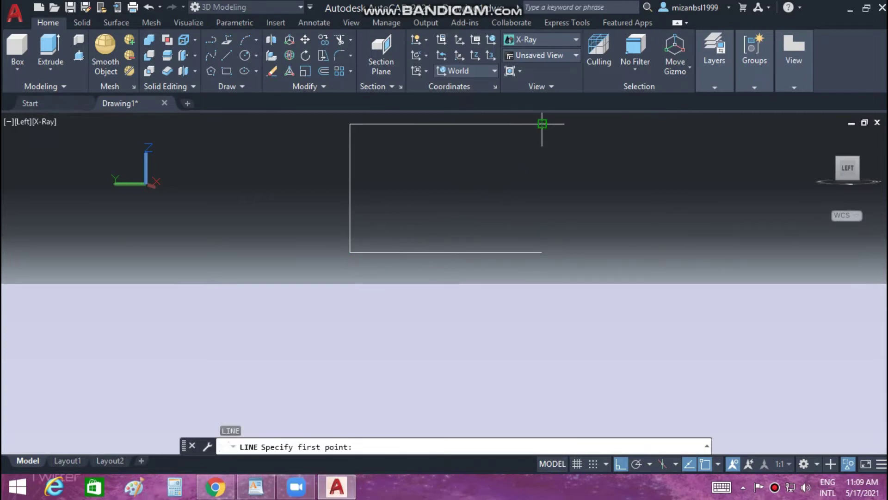
{"action": "left_click", "coordinate": [542, 124]}
{"action": "left_click", "coordinate": [543, 251]}
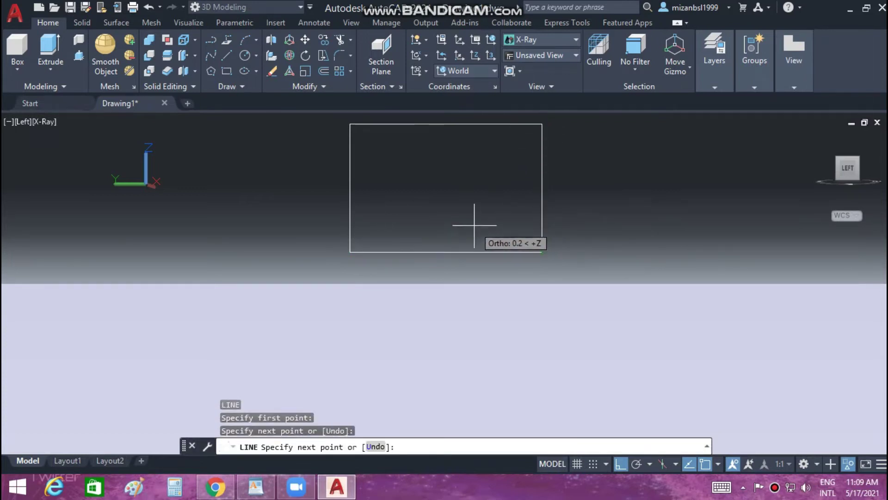
{"action": "key", "text": "Escape"}
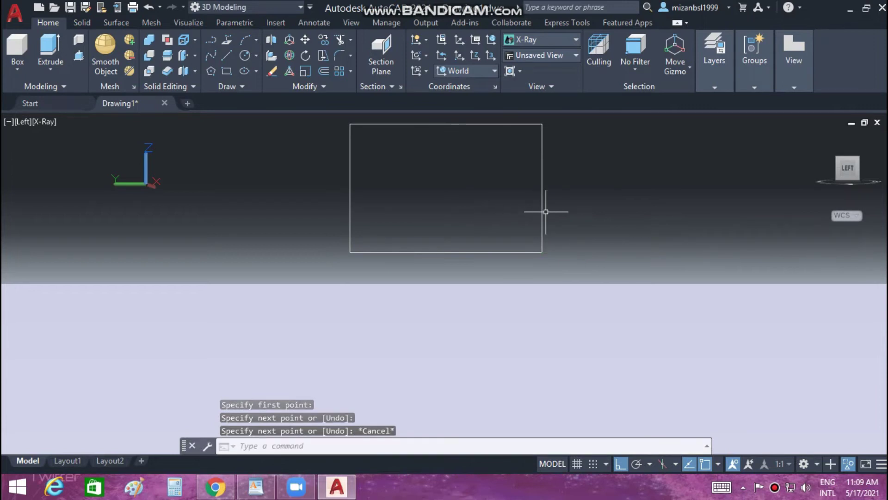
{"action": "left_click", "coordinate": [838, 159]}
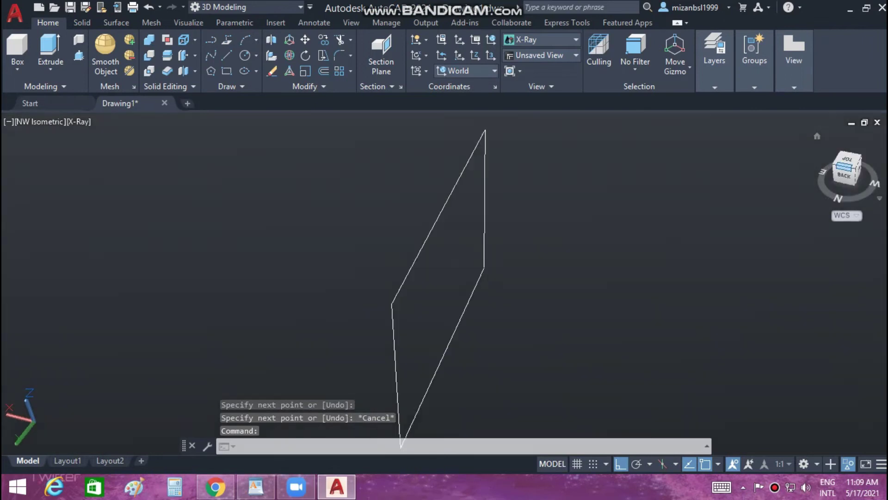
{"action": "middle_click_drag", "start_coordinate": [445, 278], "coordinate": [509, 277], "text": "shift"}
{"action": "left_click", "coordinate": [848, 161]}
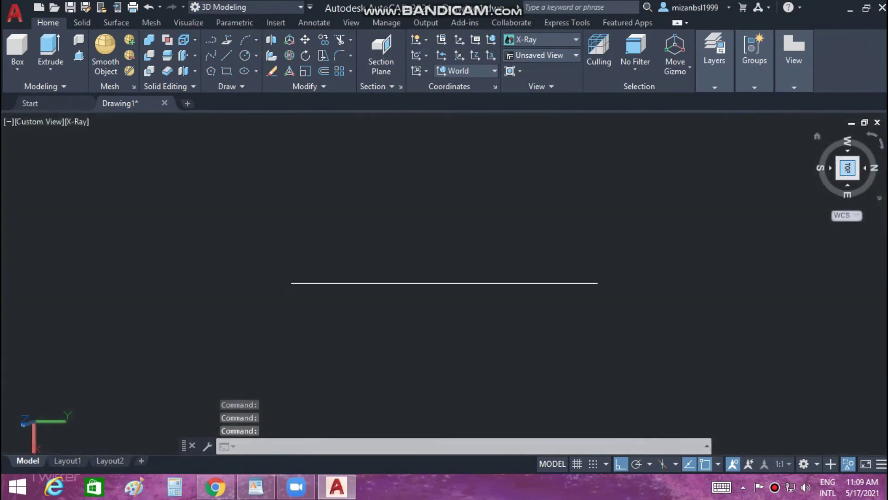
{"action": "left_click", "coordinate": [838, 157]}
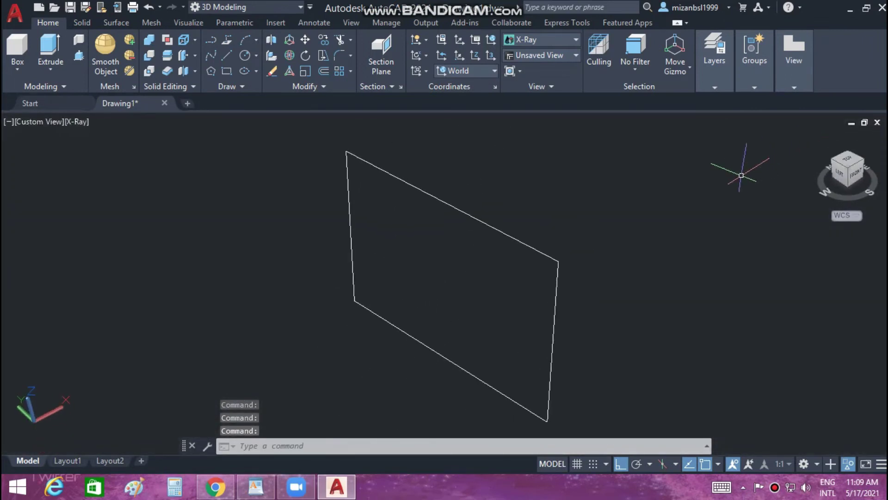
{"action": "mouse_move", "coordinate": [848, 171]}
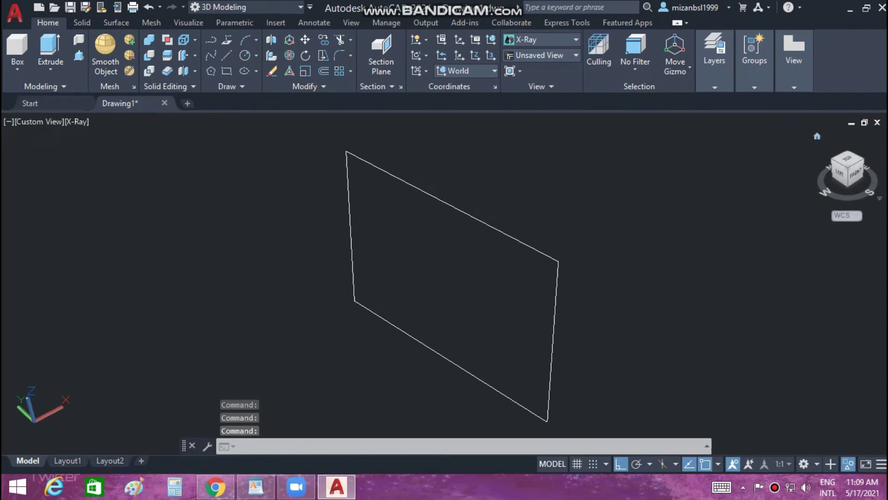
{"action": "scroll", "coordinate": [748, 225], "scroll_direction": "down", "scroll_amount": 3}
{"action": "scroll", "coordinate": [738, 248], "scroll_direction": "down", "scroll_amount": 1}
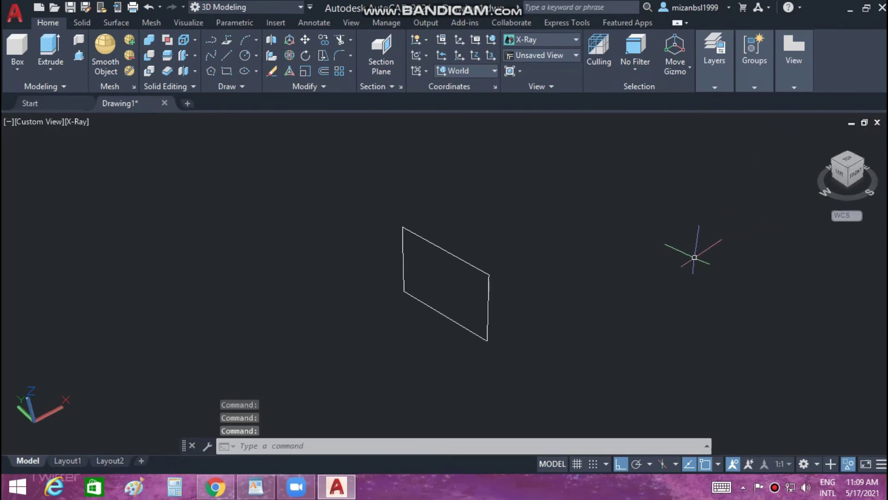
{"action": "left_click", "coordinate": [846, 161]}
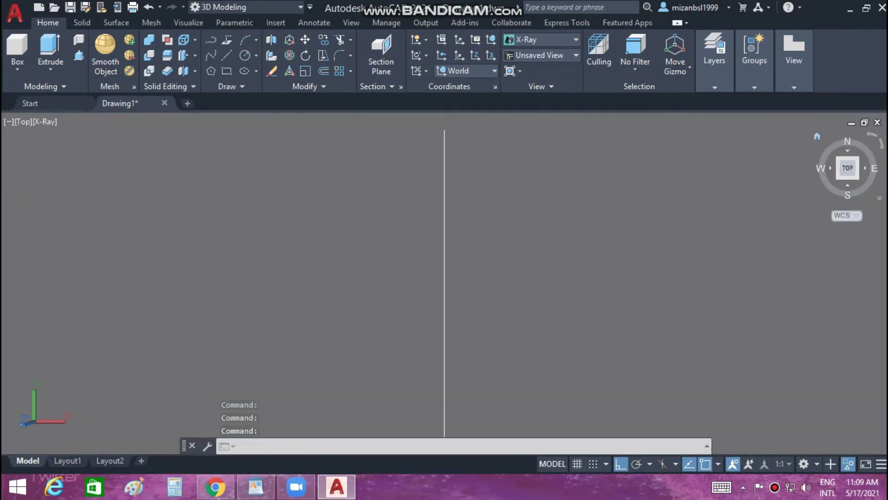
{"action": "left_click", "coordinate": [817, 136]}
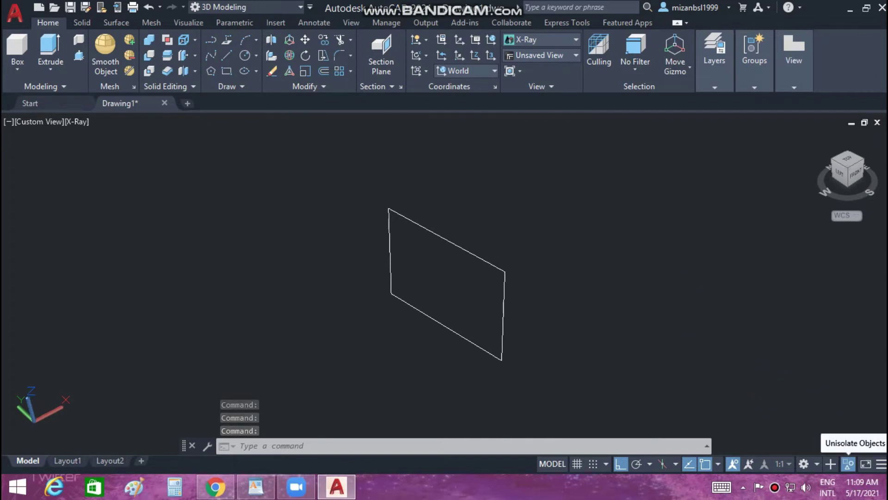
Unisolate all objects and set the visual style to Hidden
{"action": "left_click", "coordinate": [849, 463]}
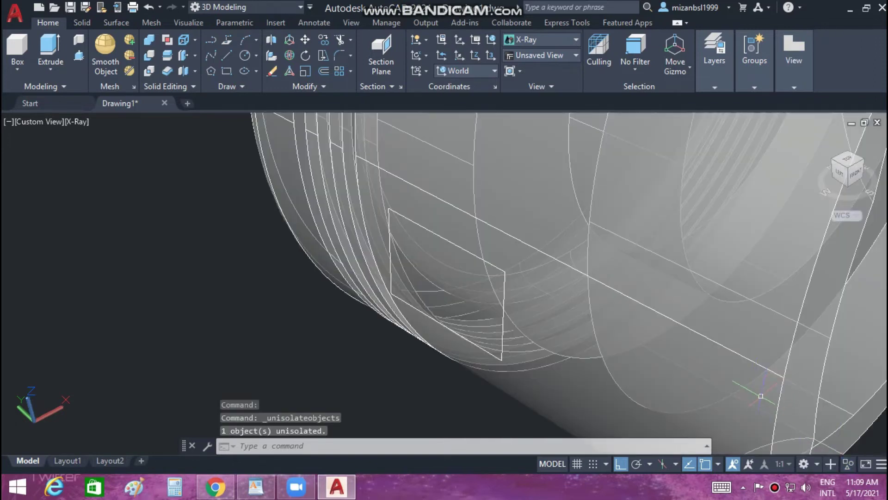
{"action": "scroll", "coordinate": [527, 354], "scroll_direction": "down", "scroll_amount": 2}
{"action": "scroll", "coordinate": [527, 354], "scroll_direction": "down", "scroll_amount": 2}
{"action": "mouse_move", "coordinate": [485, 369]}
{"action": "middle_mouse_down"}
{"action": "mouse_move", "coordinate": [565, 362]}
{"action": "mouse_move", "coordinate": [549, 378]}
{"action": "middle_mouse_up"}
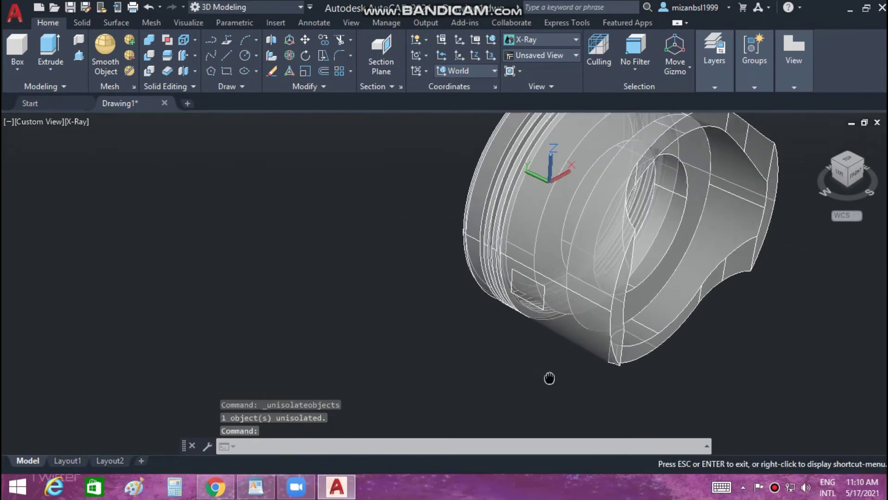
{"action": "scroll", "coordinate": [539, 366], "scroll_direction": "down", "scroll_amount": 2}
{"action": "scroll", "coordinate": [522, 352], "scroll_direction": "up", "scroll_amount": 4}
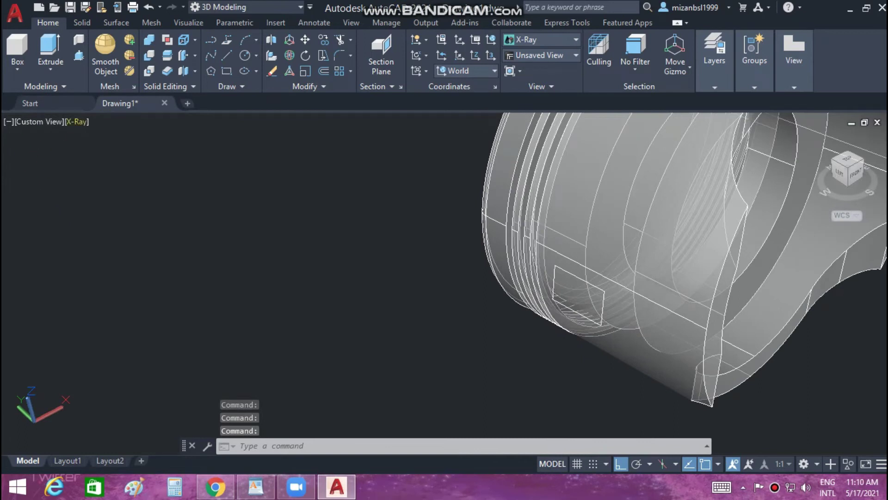
{"action": "left_click", "coordinate": [76, 121]}
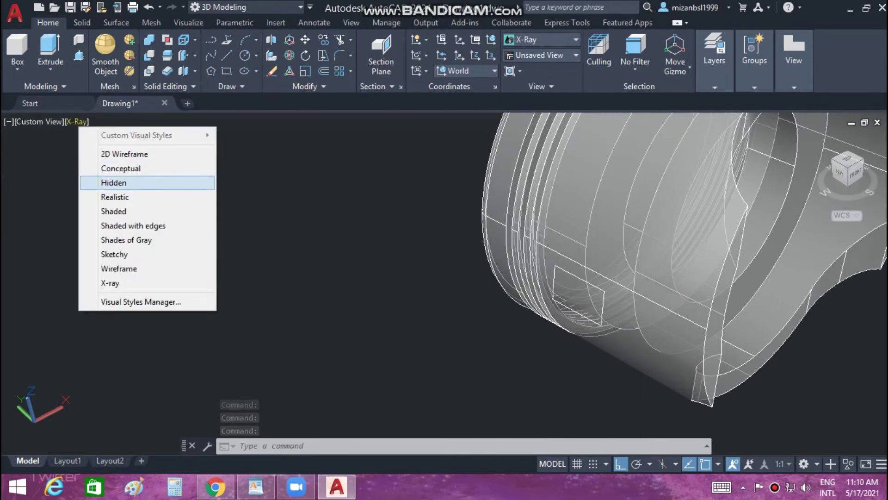
{"action": "left_click", "coordinate": [113, 182]}
Zoom in on the small rectangle beside the piston and start PRESSPULL
{"action": "scroll", "coordinate": [436, 289], "scroll_direction": "down", "scroll_amount": 2}
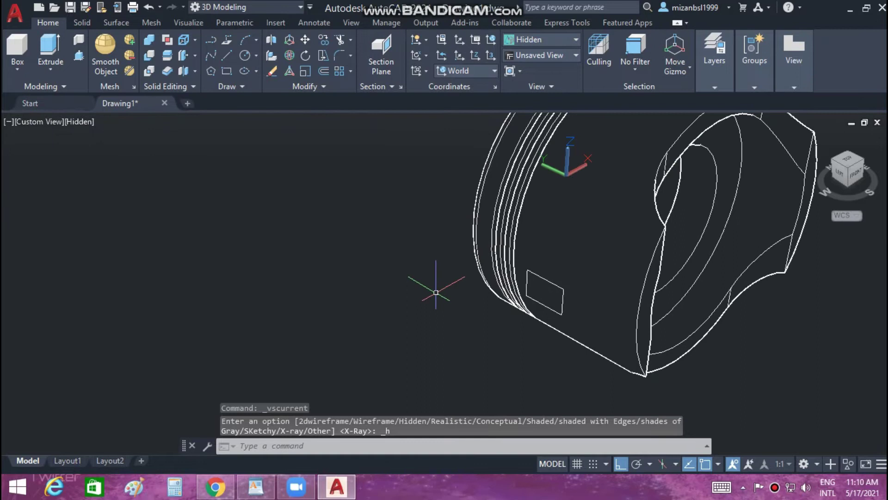
{"action": "scroll", "coordinate": [435, 301], "scroll_direction": "down", "scroll_amount": 1}
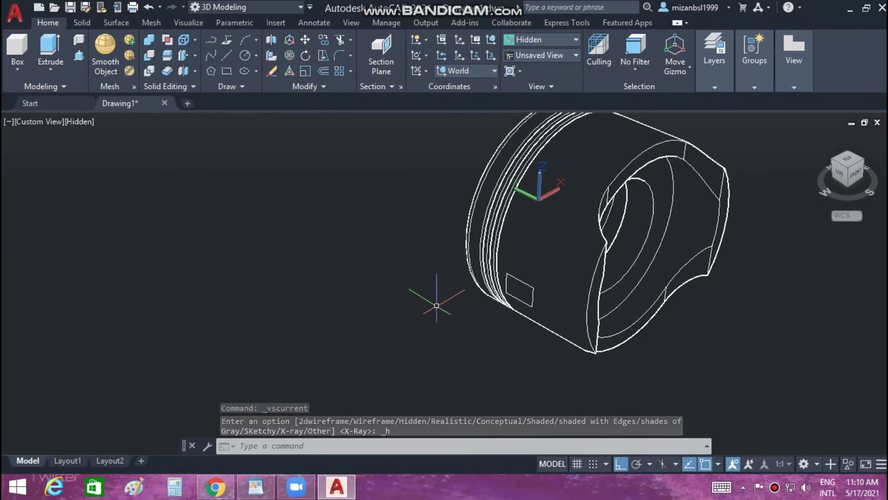
{"action": "scroll", "coordinate": [456, 313], "scroll_direction": "up", "scroll_amount": 2}
{"action": "scroll", "coordinate": [455, 313], "scroll_direction": "up", "scroll_amount": 1}
{"action": "middle_click_drag", "start_coordinate": [457, 307], "coordinate": [341, 294]}
{"action": "scroll", "coordinate": [422, 290], "scroll_direction": "up", "scroll_amount": 2}
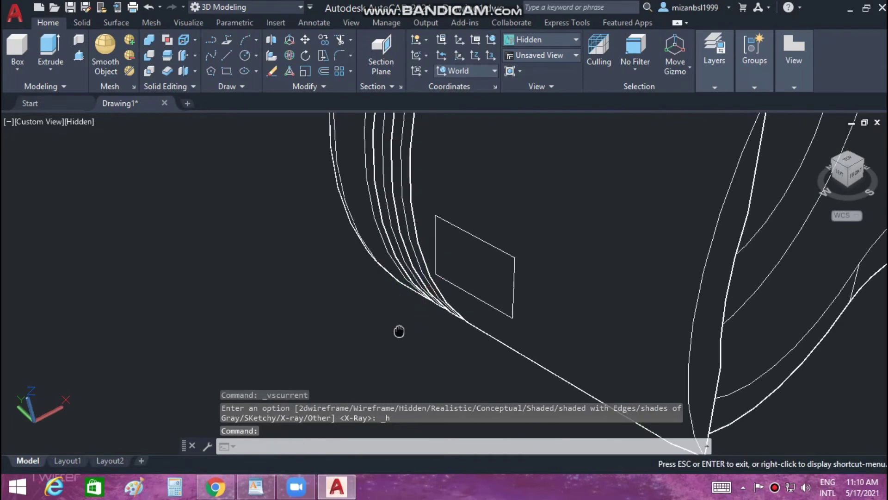
{"action": "middle_click_drag", "start_coordinate": [398, 331], "coordinate": [398, 318]}
{"action": "scroll", "coordinate": [368, 325], "scroll_direction": "up", "scroll_amount": 2}
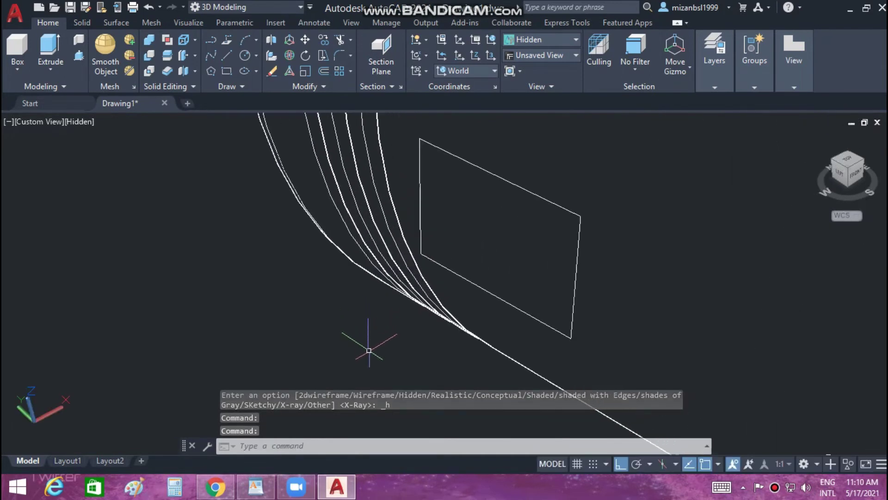
{"action": "middle_click_drag", "start_coordinate": [369, 351], "coordinate": [365, 313]}
{"action": "scroll", "coordinate": [464, 260], "scroll_direction": "up", "scroll_amount": 3}
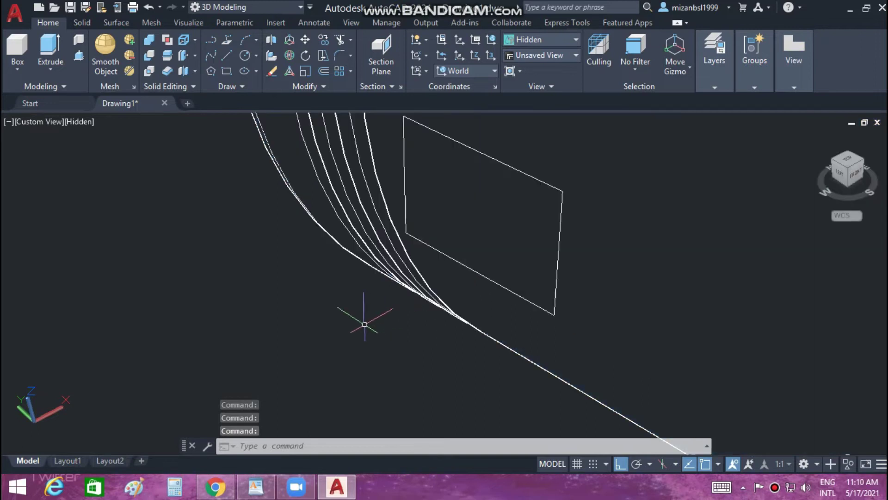
{"action": "type", "text": "PR"}
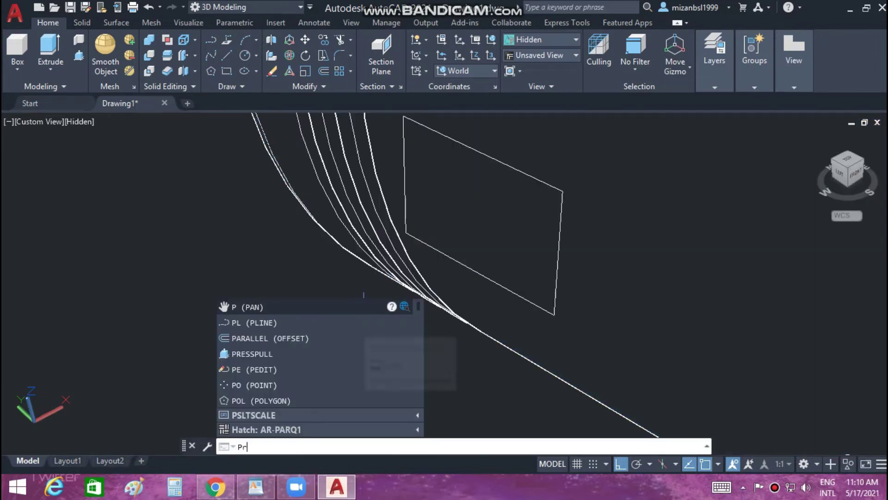
{"action": "type", "text": "ESSPULL"}
{"action": "key", "text": "Return"}
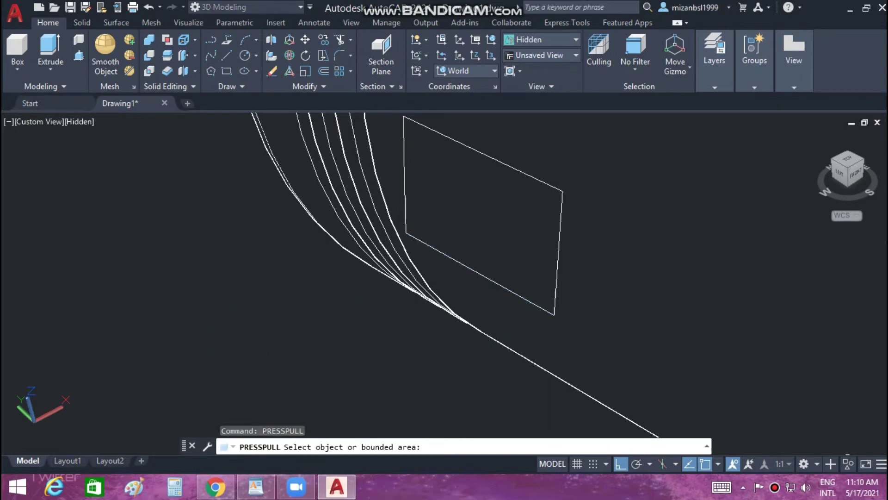
Cancel the press-pull and hide the piston body with HIDEOBJECTS
{"action": "key", "text": "Return"}
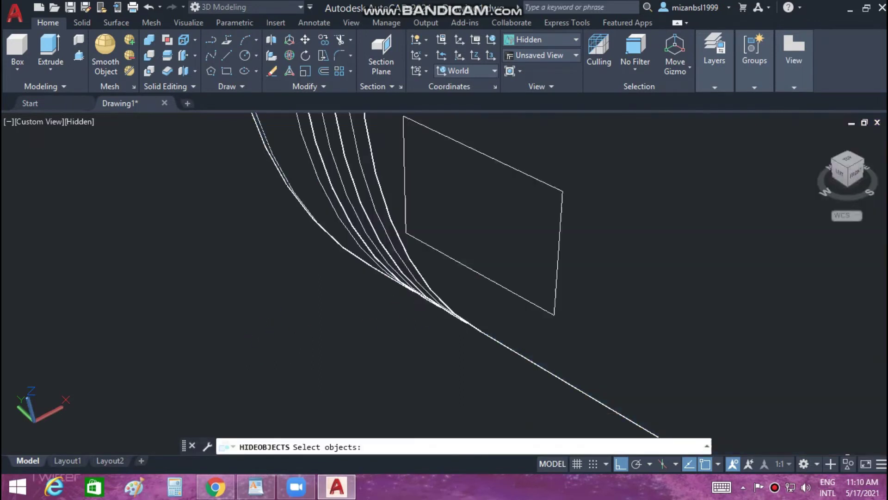
{"action": "left_click", "coordinate": [747, 377]}
{"action": "key", "text": "Return"}
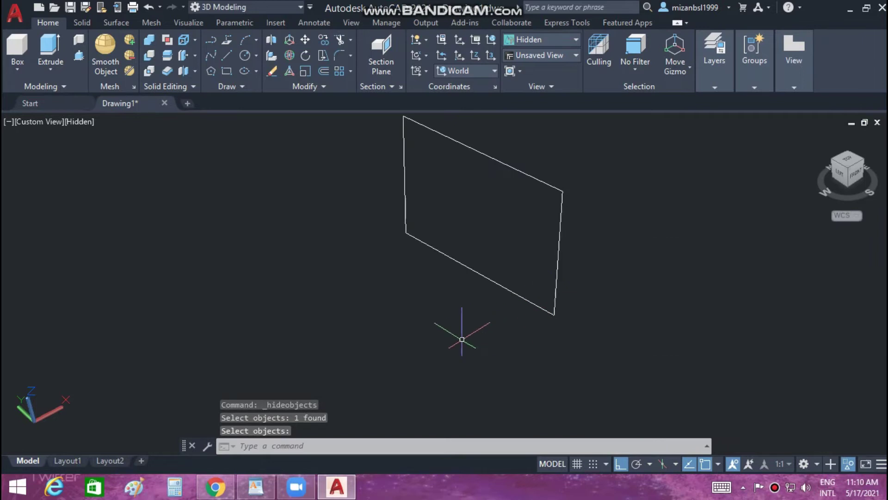
{"action": "key", "text": "Escape"}
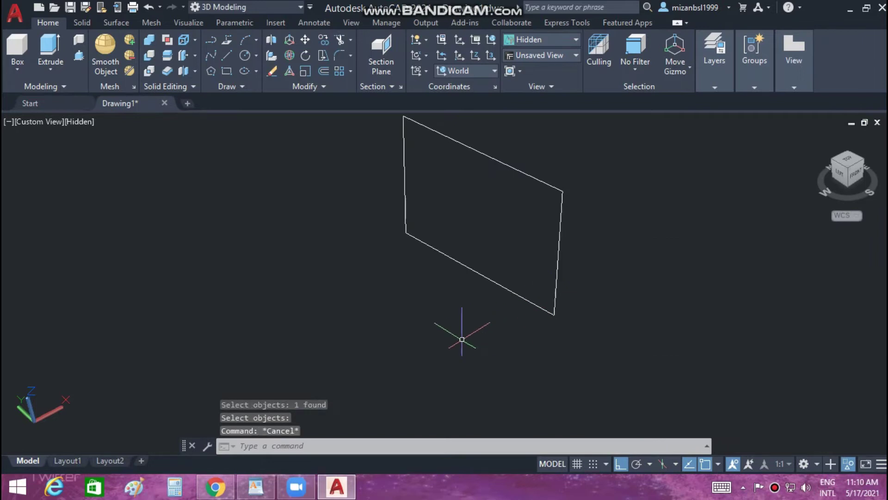
Window-select the rectangle's four edge lines and JOIN them into one 3D polyline
{"action": "type", "text": "join"}
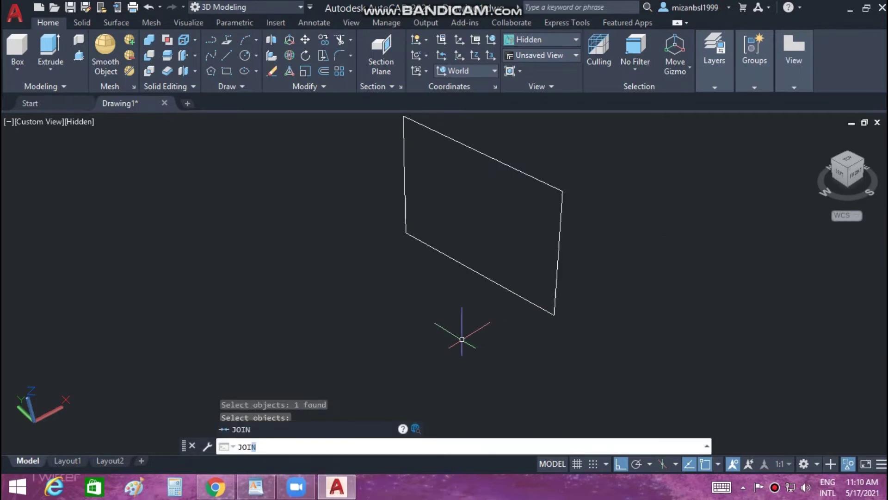
{"action": "key", "text": "Return"}
{"action": "middle_click_drag", "start_coordinate": [396, 275], "coordinate": [393, 307]}
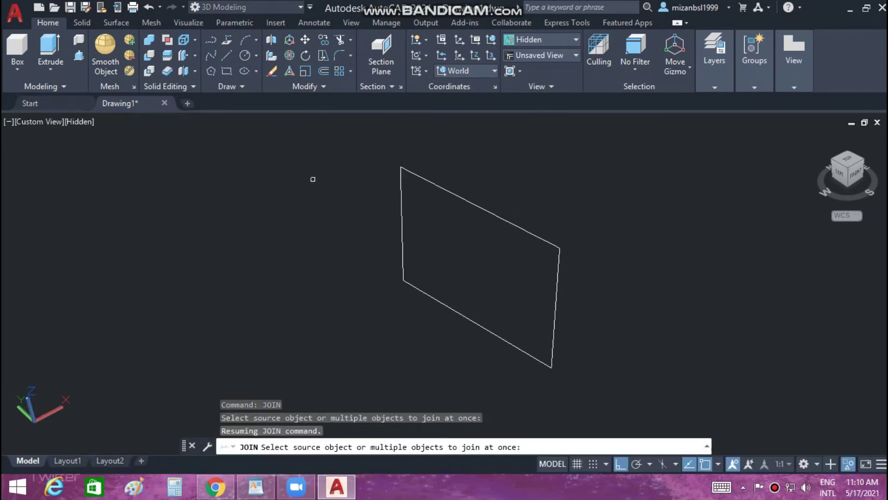
{"action": "left_click", "coordinate": [306, 149]}
{"action": "left_click", "coordinate": [654, 392]}
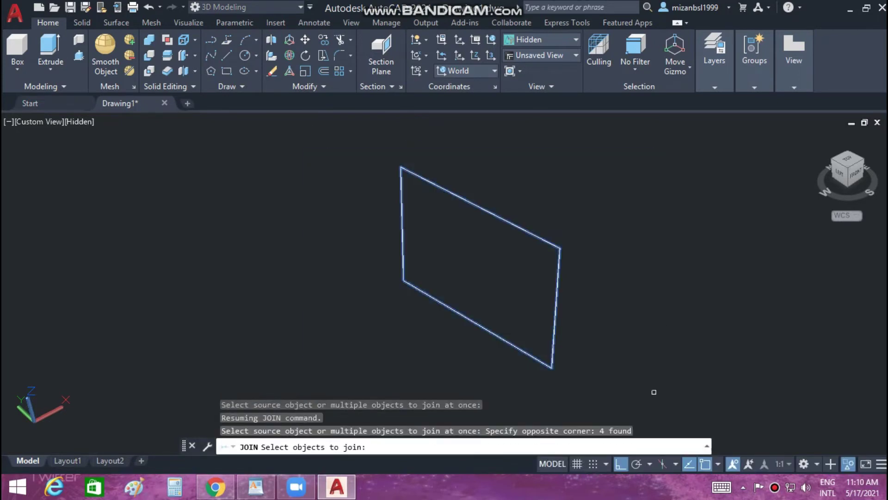
{"action": "key", "text": "Return"}
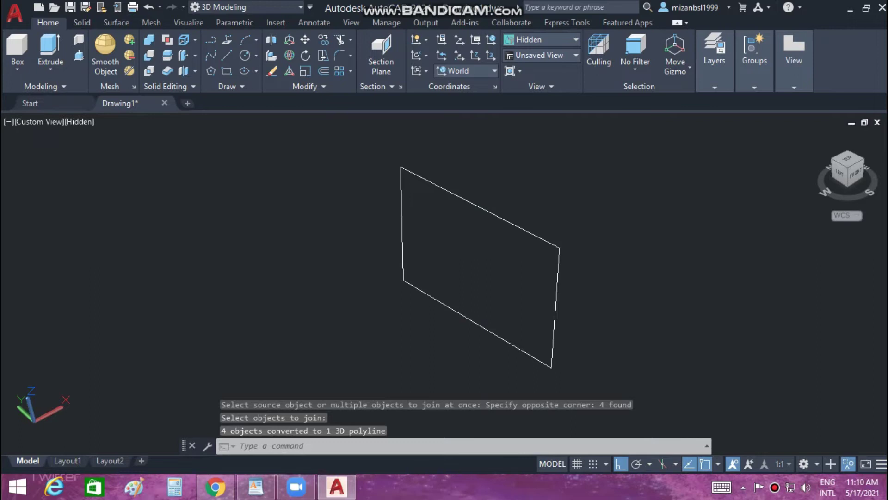
{"action": "middle_click_drag", "start_coordinate": [626, 317], "coordinate": [577, 307]}
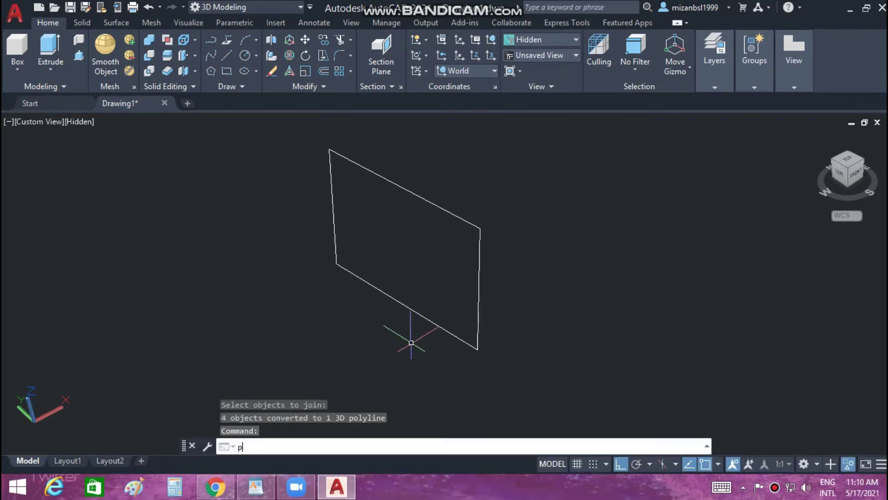
{"action": "type", "text": "re"}
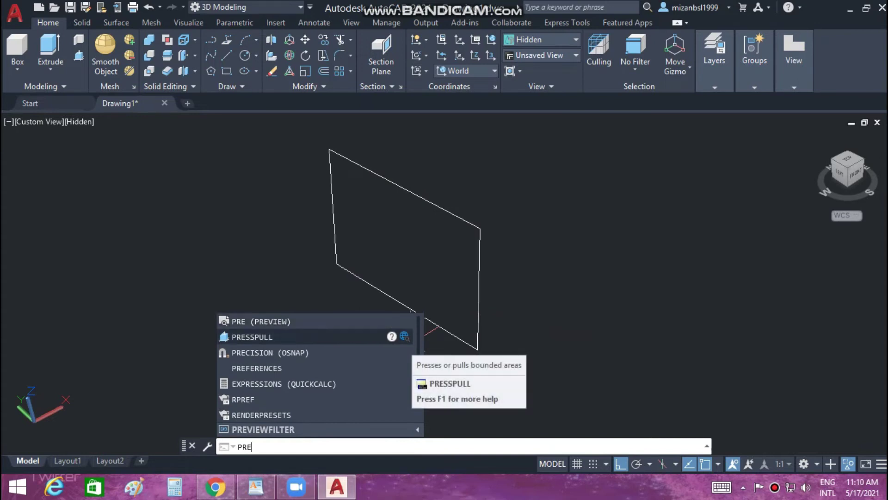
{"action": "key", "text": "Return"}
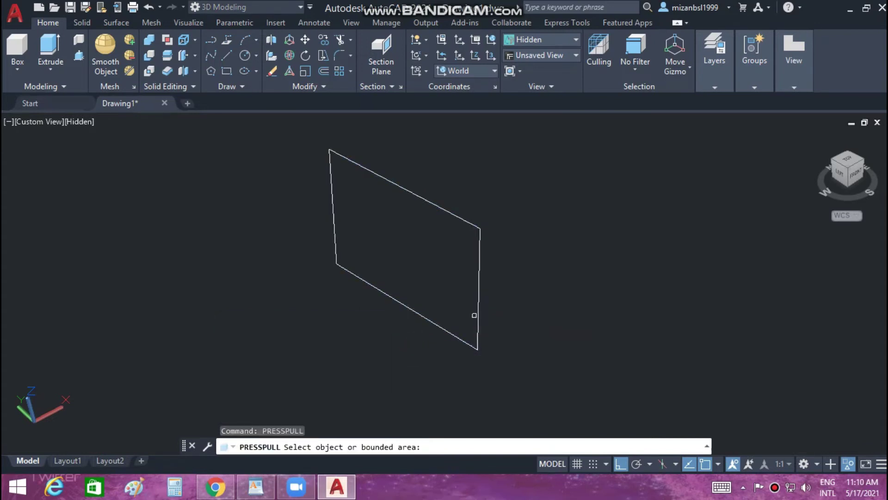
{"action": "left_click", "coordinate": [474, 306]}
{"action": "type", "text": "1"}
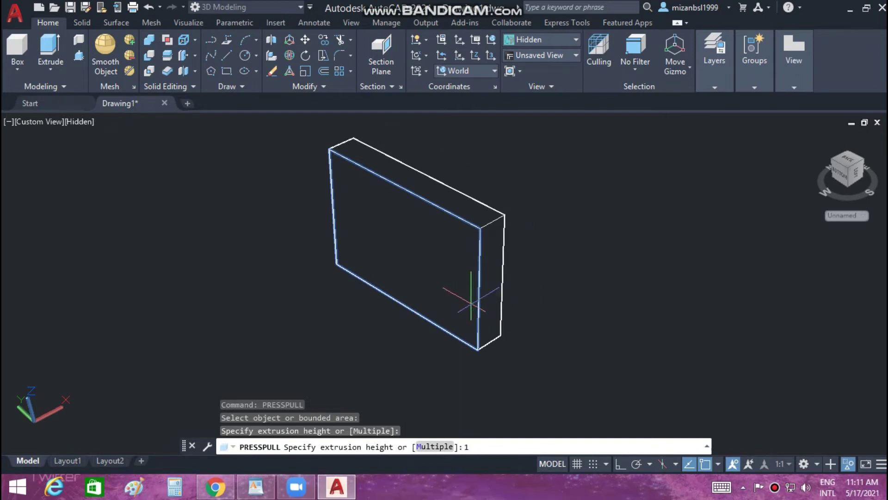
{"action": "key", "text": "Return"}
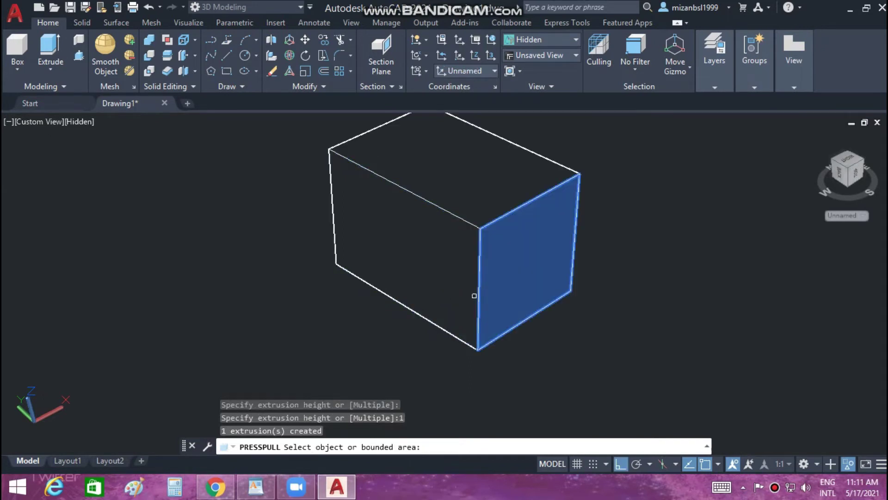
{"action": "key", "text": "ctrl+z"}
{"action": "key", "text": "ctrl+z"}
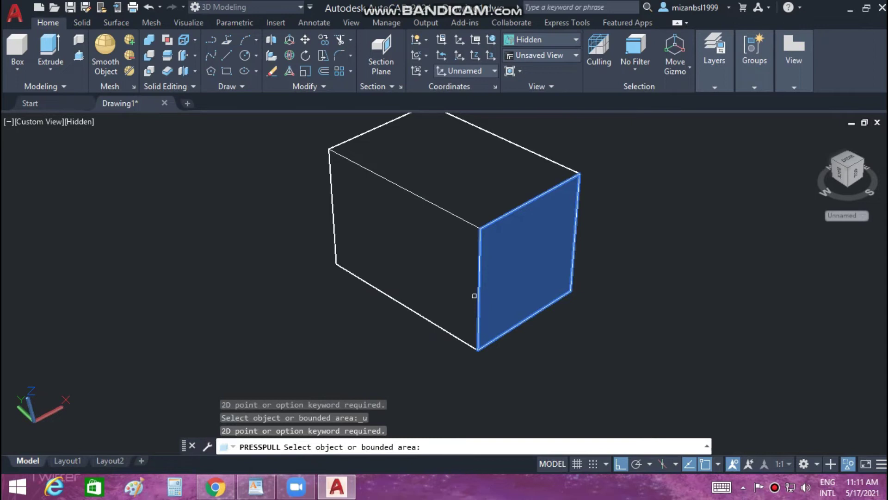
{"action": "key", "text": "Return"}
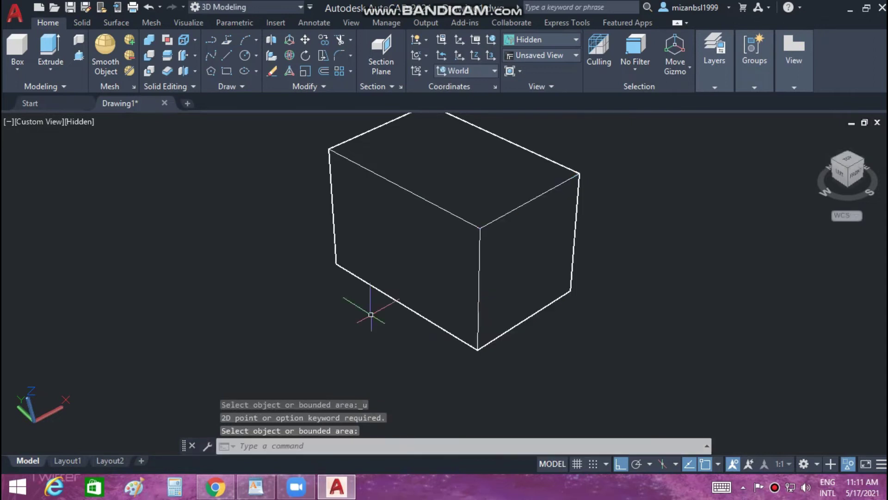
{"action": "key", "text": "ctrl+z"}
{"action": "key", "text": "Escape"}
{"action": "key", "text": "ctrl+z"}
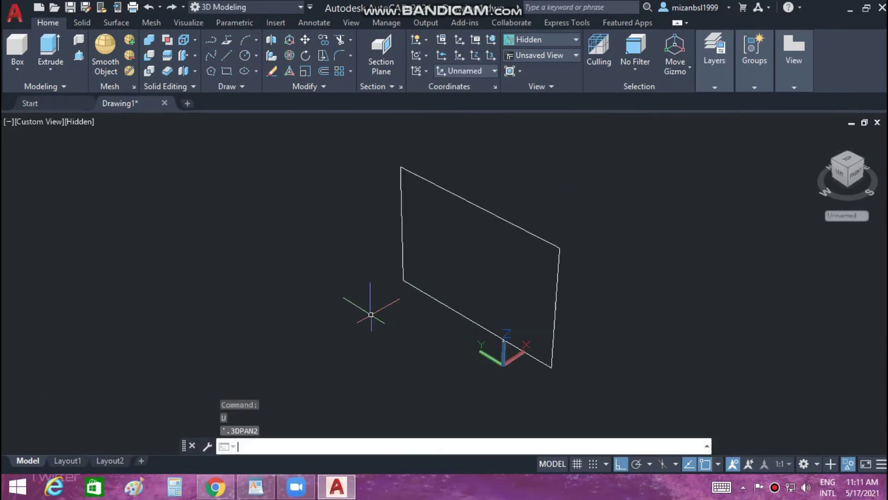
Undo the earlier join, keep the piston hidden, and abandon a press-pull attempt
{"action": "key", "text": "ctrl+z"}
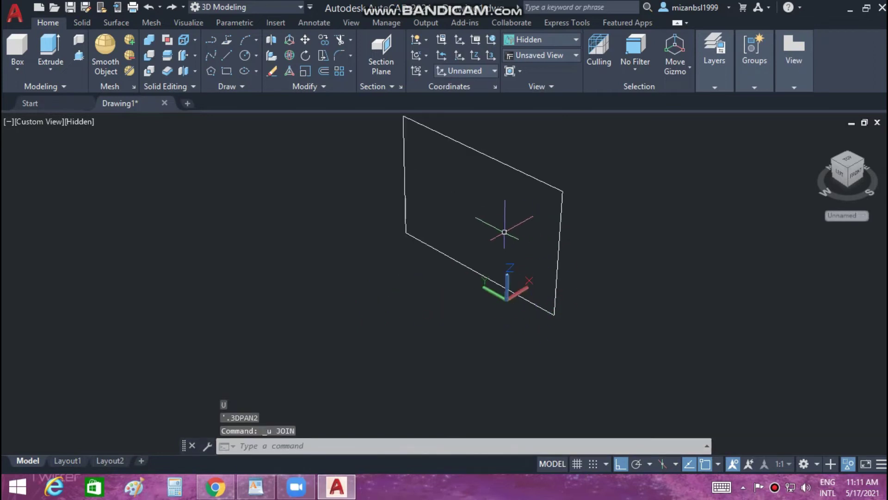
{"action": "key", "text": "ctrl+z"}
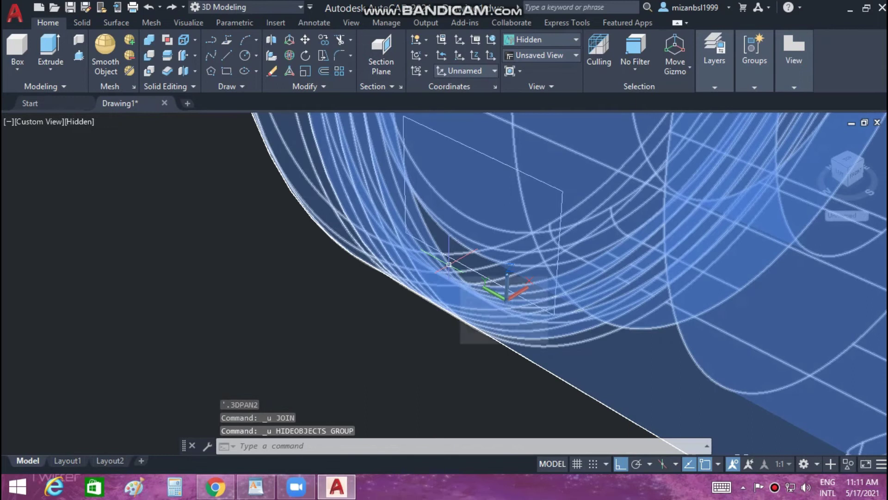
{"action": "key", "text": "ctrl+y"}
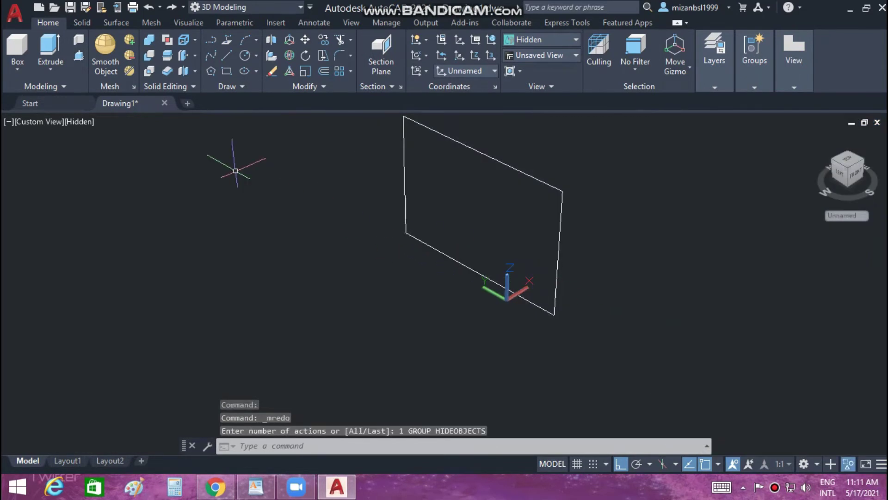
{"action": "key", "text": "ctrl+shift+e"}
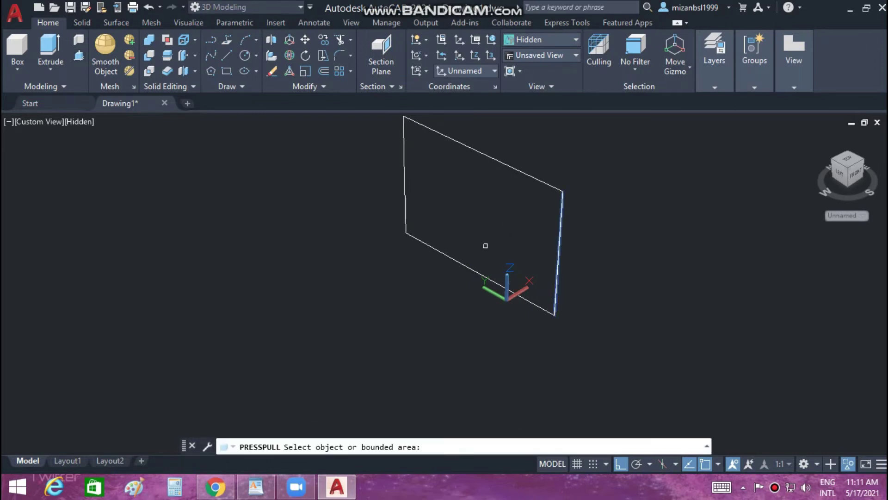
{"action": "key", "text": "Return"}
Rejoin the rectangle's four edges into a single 3D polyline with JOIN
{"action": "type", "text": "j"}
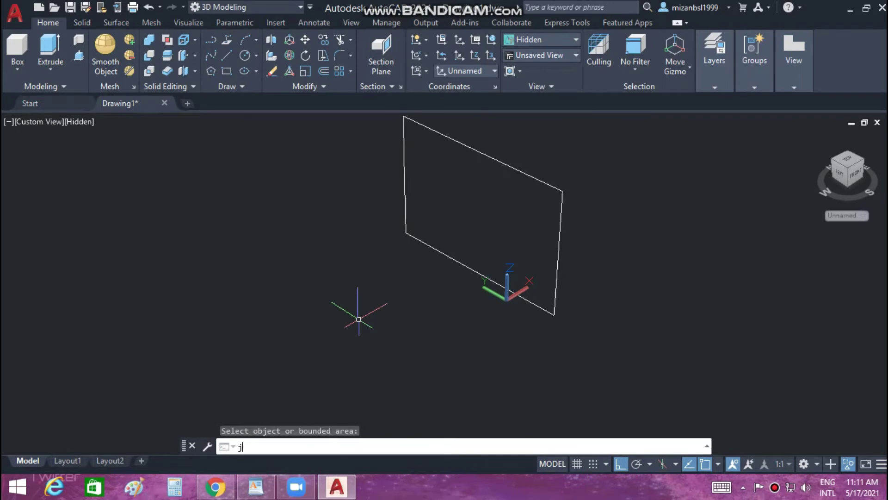
{"action": "type", "text": "ooi"}
{"action": "key", "text": "BackSpace"}
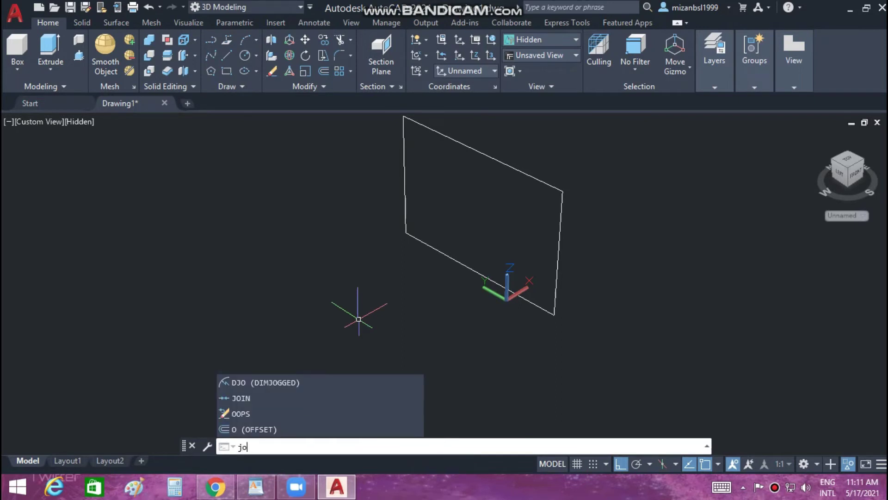
{"action": "key", "text": "BackSpace"}
{"action": "key", "text": "Return"}
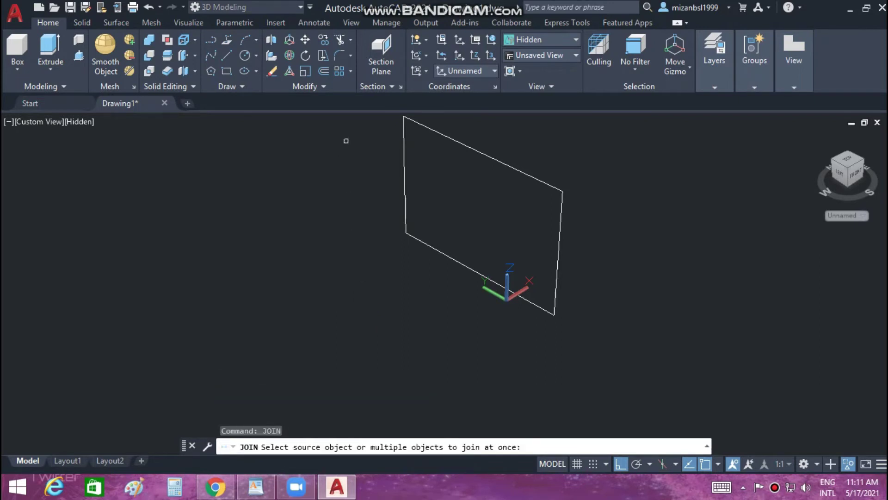
{"action": "middle_click_drag", "start_coordinate": [346, 141], "coordinate": [337, 204]}
{"action": "left_click", "coordinate": [318, 167]}
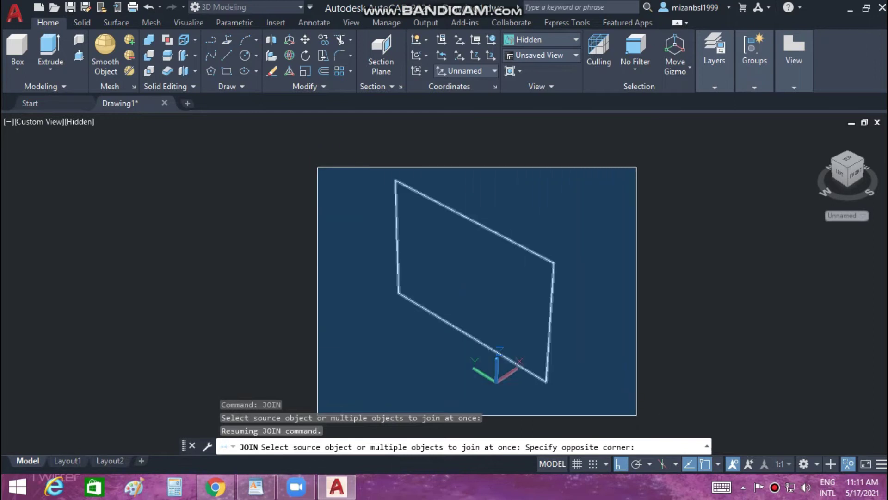
{"action": "left_click", "coordinate": [636, 415]}
{"action": "key", "text": "Return"}
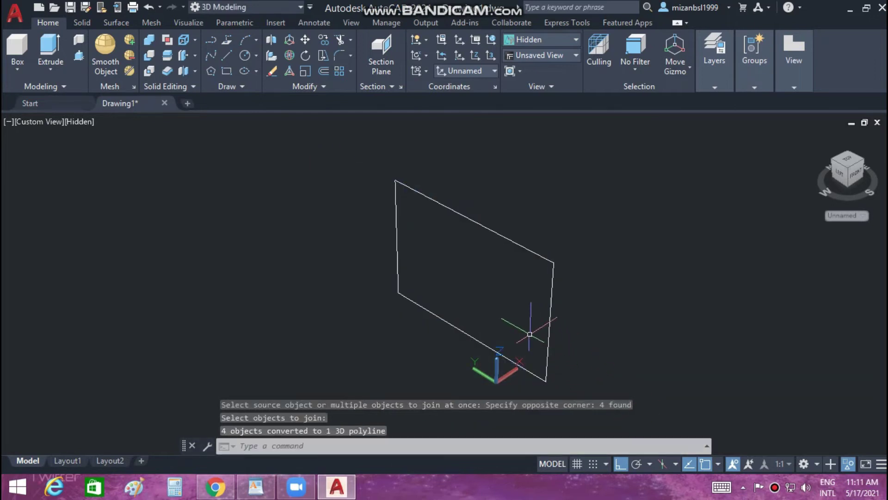
Press-pull the rectangle 0.2 units into a thin solid slab and zoom to fit it
{"action": "type", "text": "PRE"}
{"action": "key", "text": "Down"}
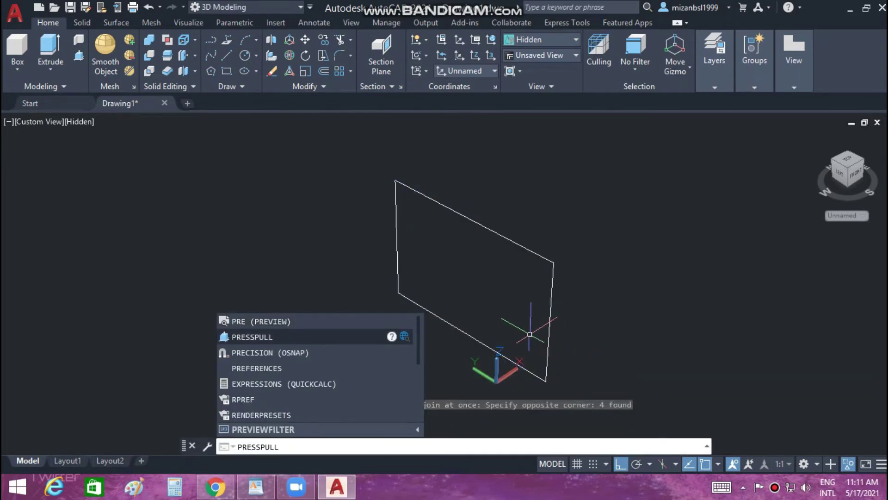
{"action": "key", "text": "Return"}
{"action": "left_click", "coordinate": [547, 321]}
{"action": "type", "text": ".2"}
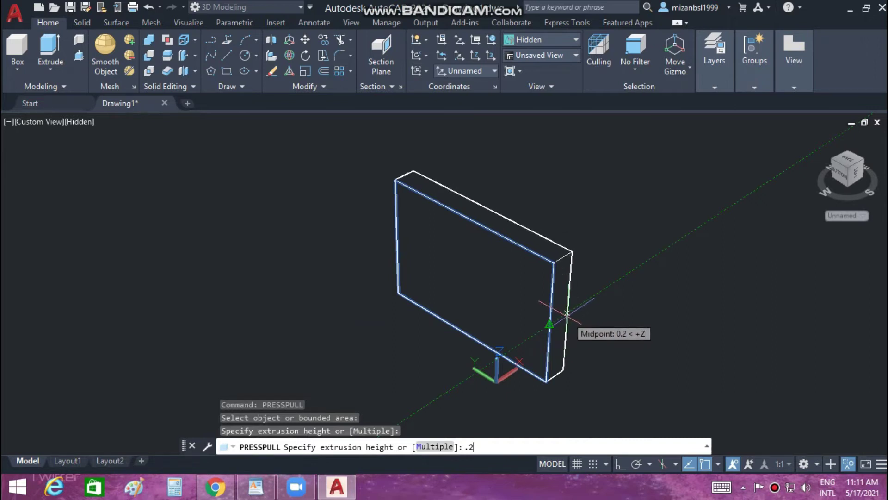
{"action": "key", "text": "Return"}
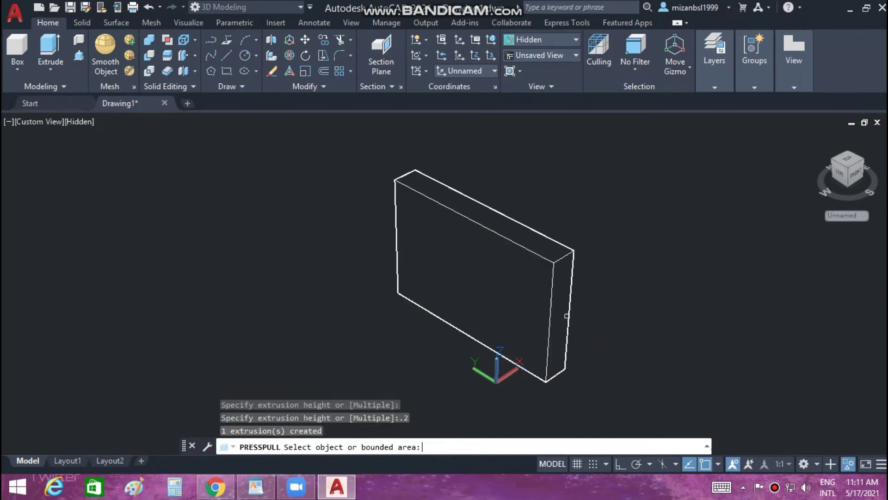
{"action": "mouse_move", "coordinate": [620, 295]}
{"action": "middle_mouse_down"}
{"action": "mouse_move", "coordinate": [513, 292]}
{"action": "mouse_move", "coordinate": [521, 285]}
{"action": "middle_mouse_up"}
{"action": "scroll", "coordinate": [538, 285], "scroll_direction": "down", "scroll_amount": 3}
{"action": "scroll", "coordinate": [538, 285], "scroll_direction": "down", "scroll_amount": 3}
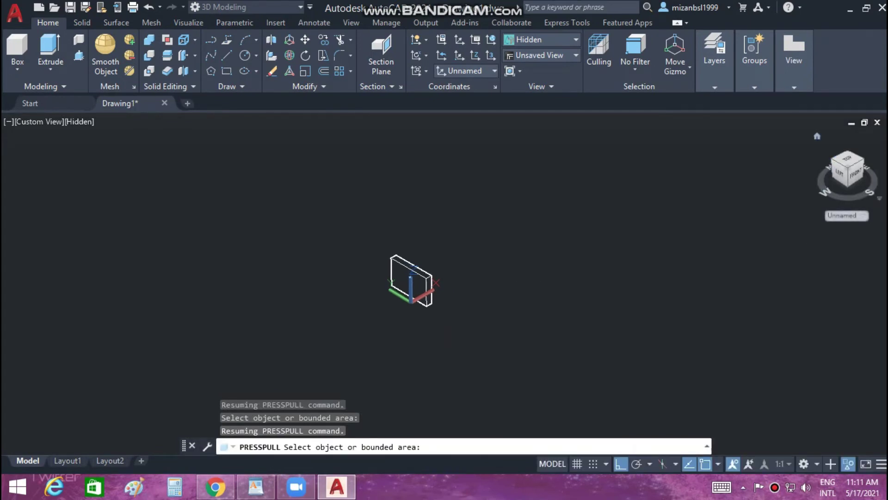
{"action": "left_click", "coordinate": [817, 136]}
End object isolation so the hidden piston reappears beside the slab
{"action": "left_click", "coordinate": [848, 464]}
{"action": "left_click", "coordinate": [828, 447]}
{"action": "scroll", "coordinate": [674, 366], "scroll_direction": "down", "scroll_amount": 3}
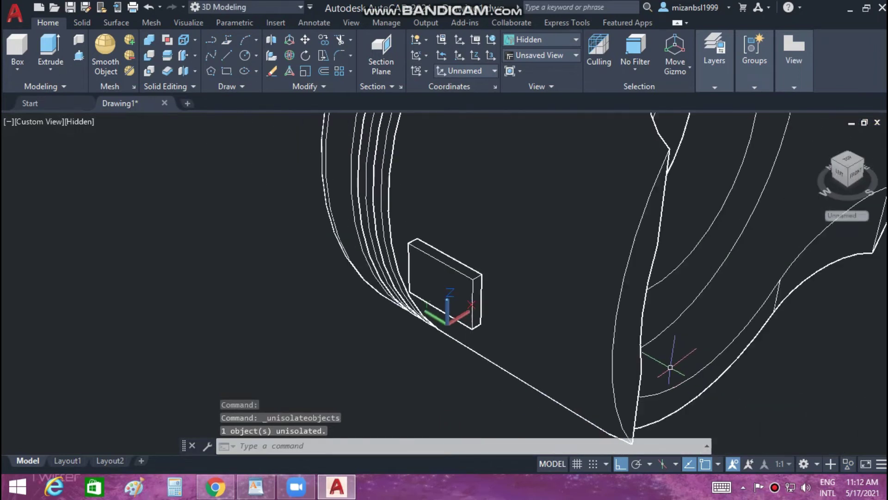
{"action": "middle_click_drag", "start_coordinate": [492, 412], "coordinate": [422, 371]}
{"action": "scroll", "coordinate": [406, 363], "scroll_direction": "down", "scroll_amount": 1}
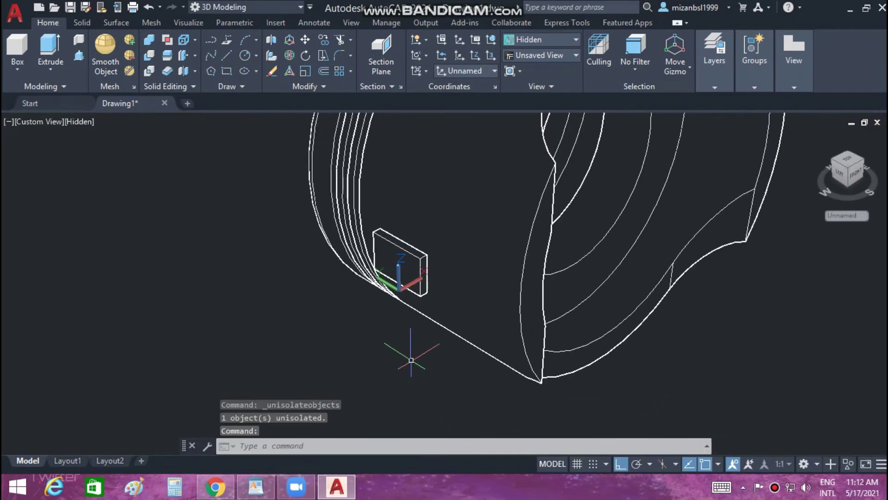
{"action": "mouse_move", "coordinate": [838, 172]}
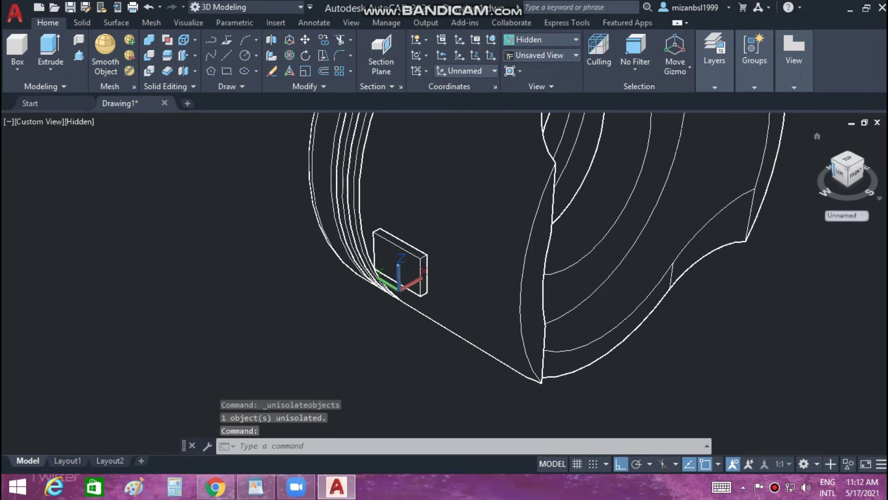
Show the piston and slab from the ViewCube's top view in parallel projection
{"action": "left_click", "coordinate": [848, 160]}
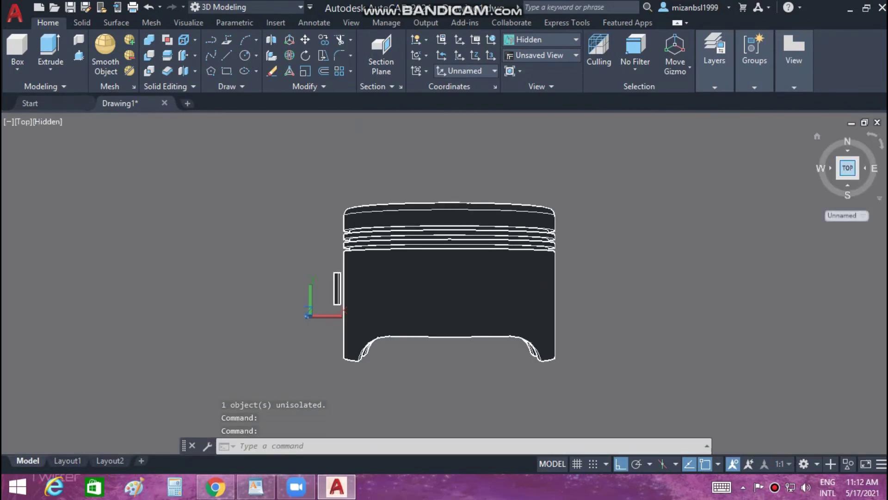
{"action": "right_click", "coordinate": [848, 170]}
{"action": "left_click", "coordinate": [768, 200]}
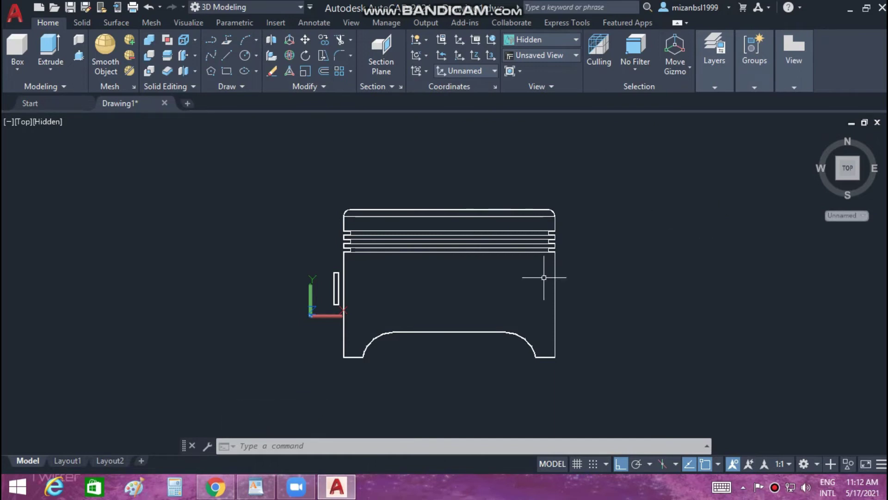
{"action": "left_click", "coordinate": [817, 136]}
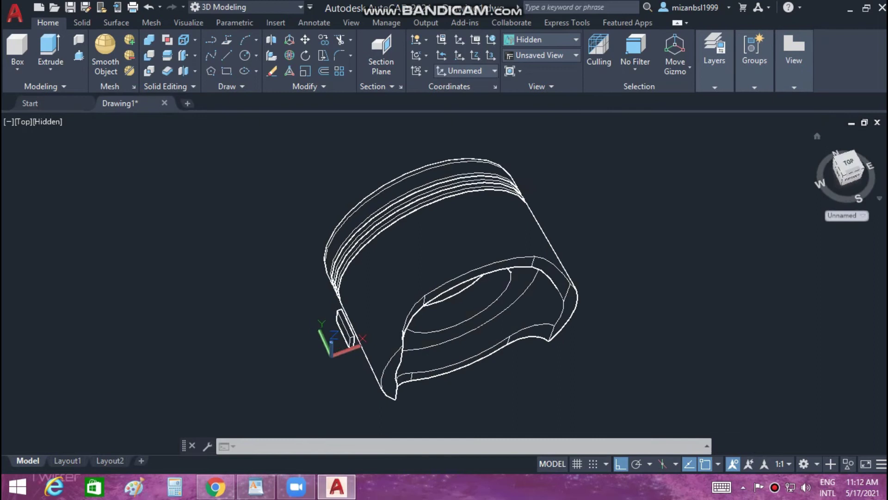
{"action": "key", "text": "ctrl+z"}
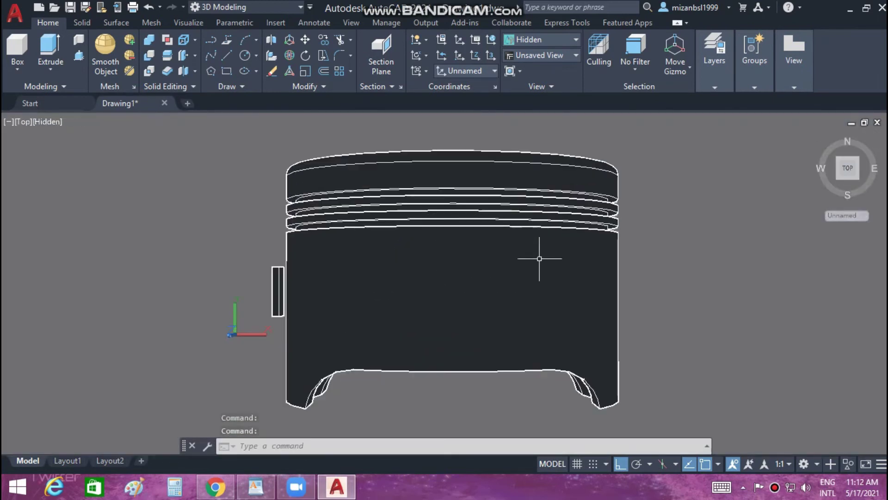
{"action": "right_click", "coordinate": [848, 158]}
{"action": "key", "text": "Escape"}
{"action": "right_click", "coordinate": [825, 172]}
{"action": "left_click", "coordinate": [763, 198]}
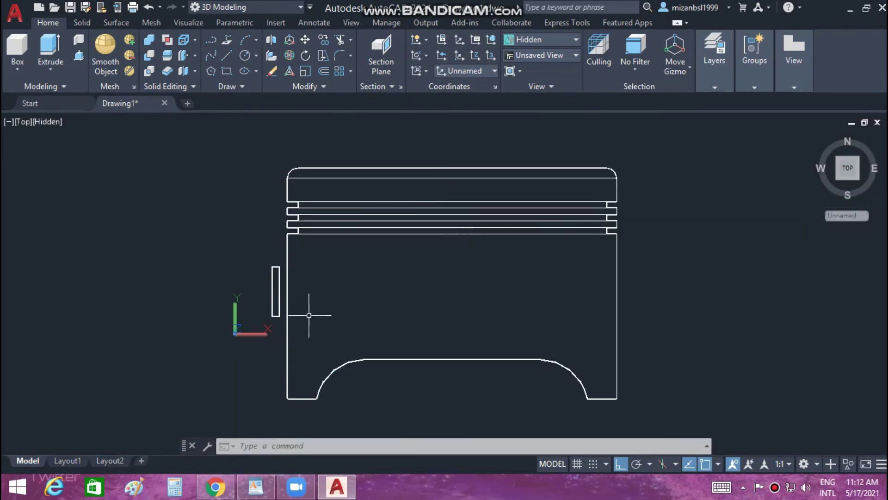
{"action": "scroll", "coordinate": [276, 295], "scroll_direction": "up", "scroll_amount": 3}
{"action": "scroll", "coordinate": [276, 294], "scroll_direction": "up", "scroll_amount": 3}
{"action": "scroll", "coordinate": [181, 306], "scroll_direction": "down", "scroll_amount": 2}
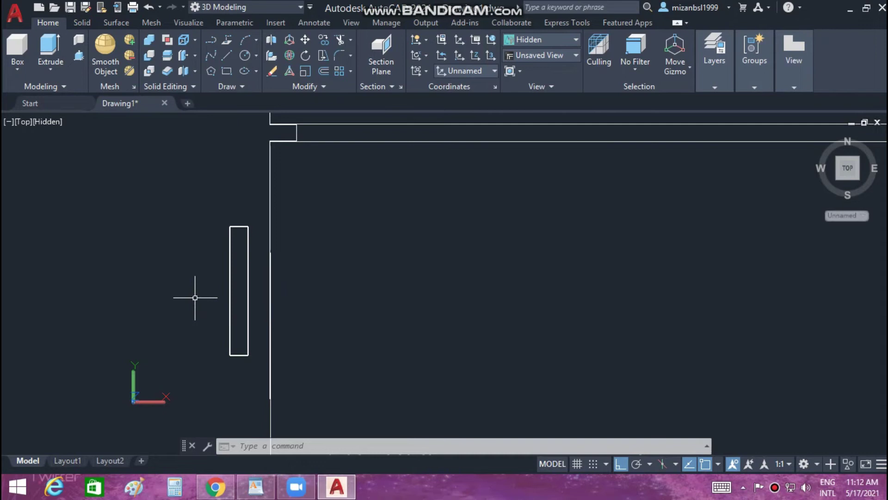
Switch the viewport to the X-Ray visual style and orbit to the block's side face
{"action": "left_click", "coordinate": [47, 125]}
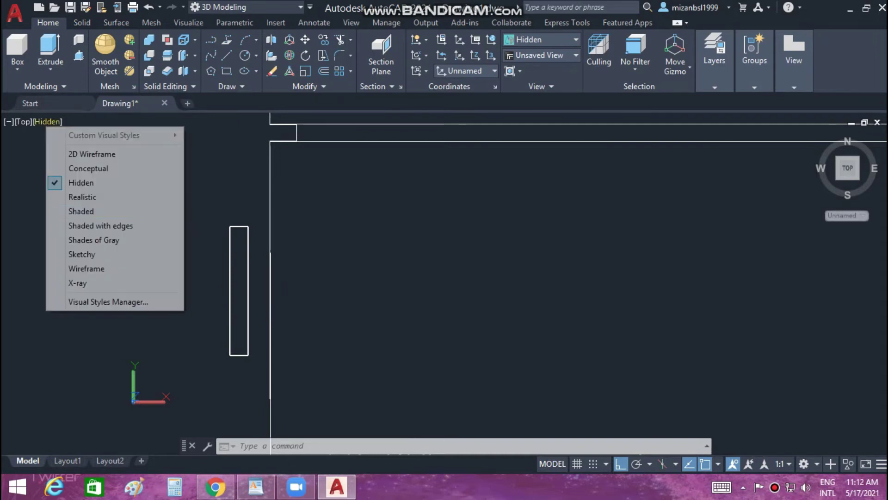
{"action": "left_click", "coordinate": [110, 282]}
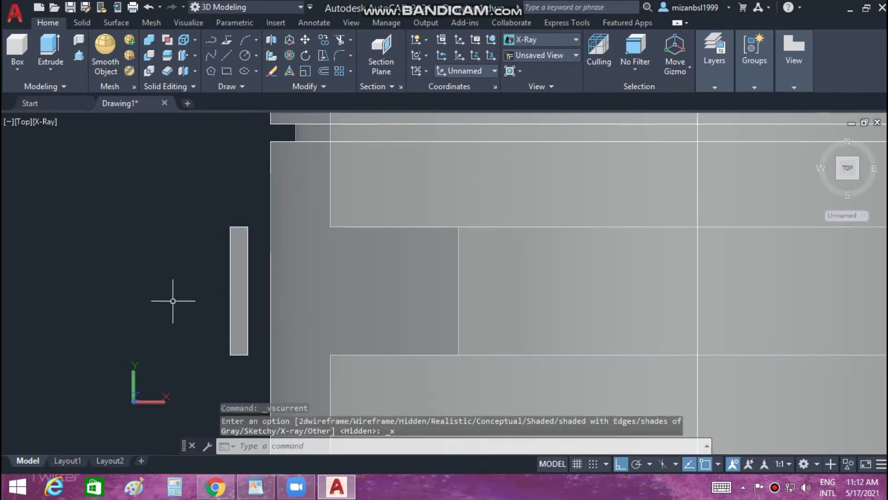
{"action": "mouse_move", "coordinate": [179, 307]}
{"action": "middle_mouse_down"}
{"action": "mouse_move", "coordinate": [158, 297]}
{"action": "mouse_move", "coordinate": [271, 134]}
{"action": "middle_mouse_up"}
{"action": "mouse_move", "coordinate": [173, 222]}
{"action": "middle_mouse_down", "text": "shift"}
{"action": "mouse_move", "coordinate": [148, 302]}
{"action": "mouse_move", "coordinate": [134, 234]}
{"action": "middle_mouse_up", "text": "shift"}
Press-pull the block face toward the piston a further 0.4, then view from the top
{"action": "key", "text": "ctrl+shift+e"}
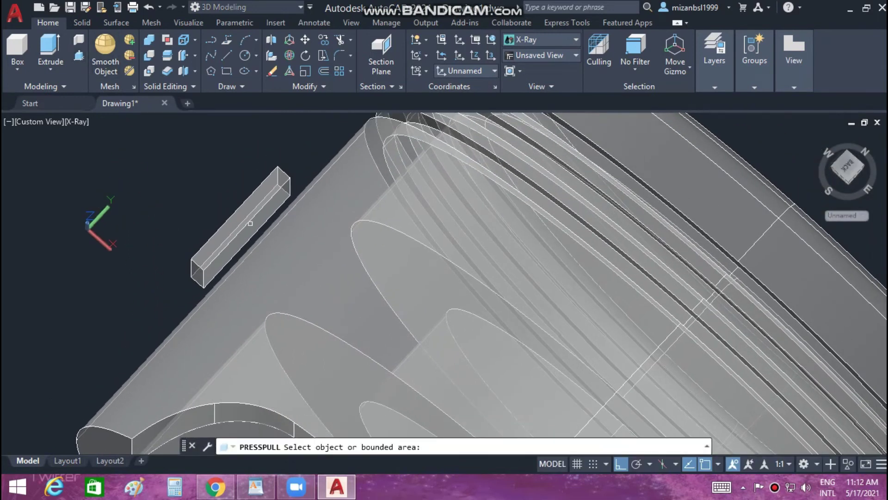
{"action": "left_click", "coordinate": [248, 234]}
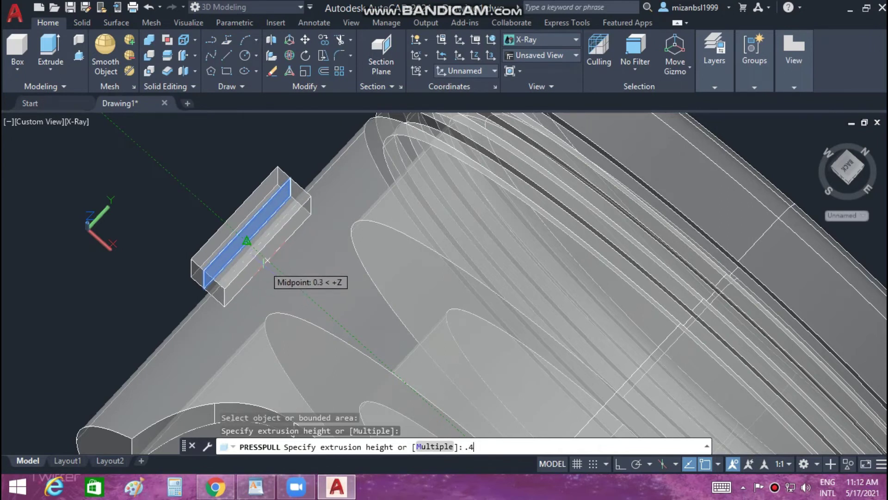
{"action": "key", "text": "Return"}
{"action": "left_click_drag", "start_coordinate": [847, 167], "coordinate": [847, 185]}
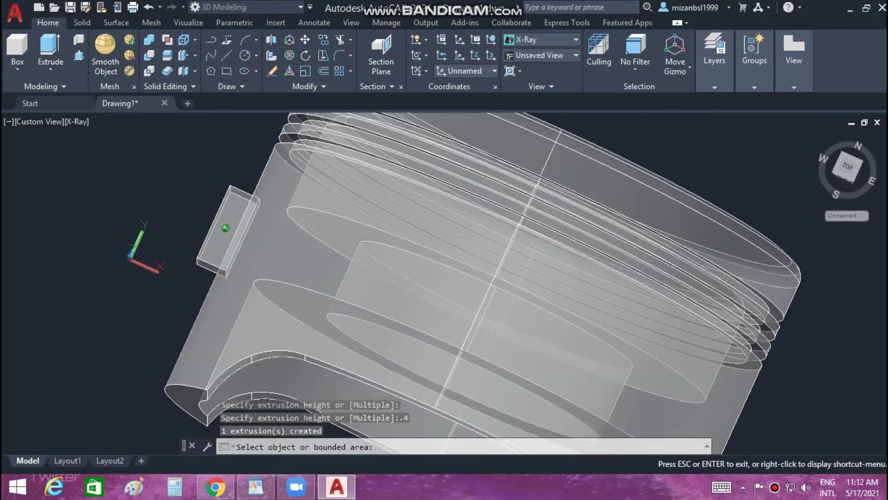
{"action": "middle_click_drag", "start_coordinate": [224, 228], "coordinate": [429, 296], "text": "shift"}
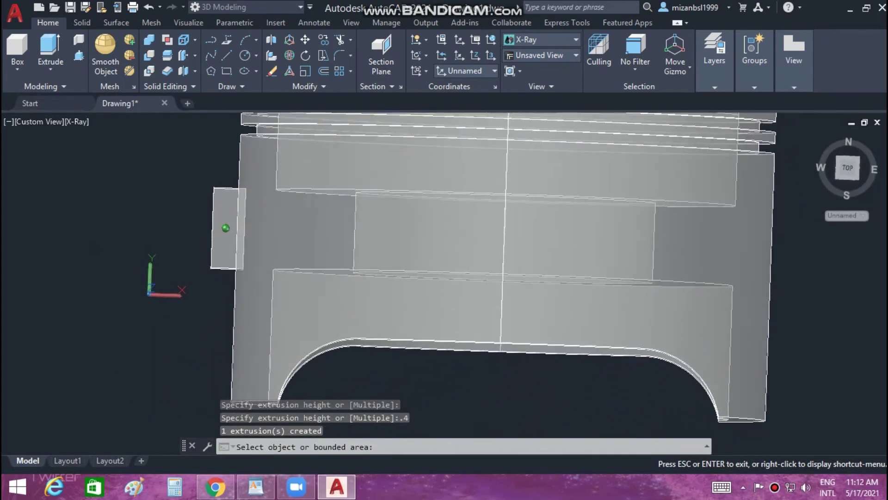
{"action": "left_click", "coordinate": [848, 167]}
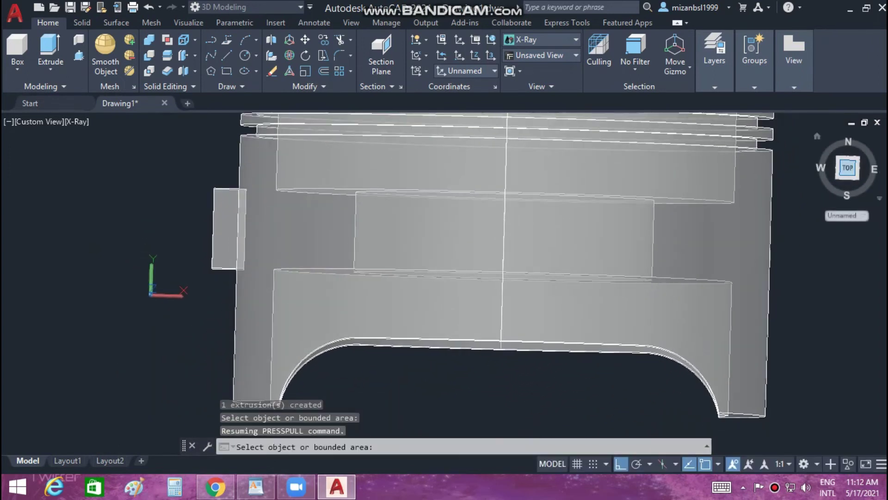
{"action": "scroll", "coordinate": [435, 355], "scroll_direction": "up", "scroll_amount": 2}
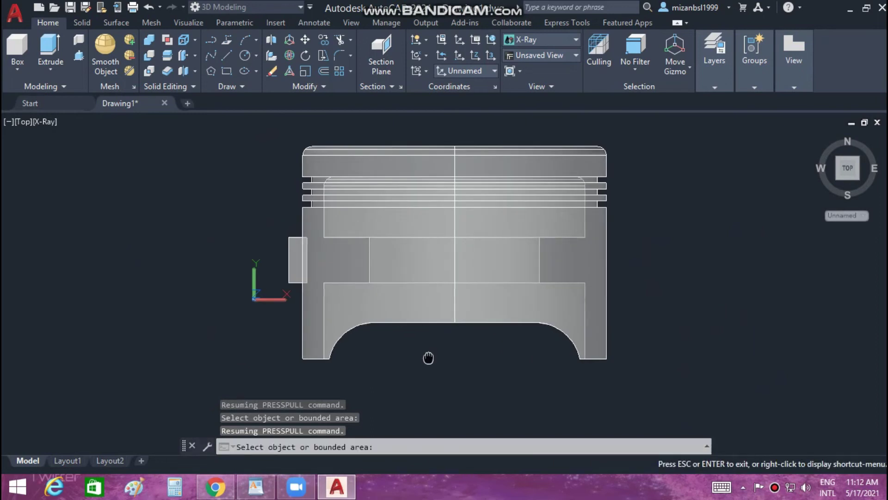
{"action": "middle_click_drag", "start_coordinate": [426, 359], "coordinate": [421, 389]}
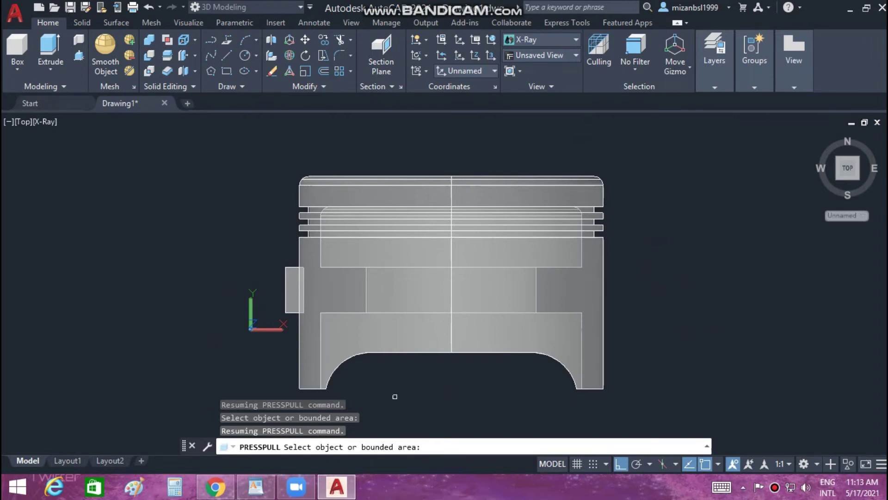
Orbit the piston, then switch to the Front view and re-centre it
{"action": "mouse_move", "coordinate": [331, 289]}
{"action": "middle_mouse_down", "text": "shift"}
{"action": "mouse_move", "coordinate": [351, 222]}
{"action": "mouse_move", "coordinate": [331, 290]}
{"action": "mouse_move", "coordinate": [703, 202]}
{"action": "middle_mouse_up", "text": "shift"}
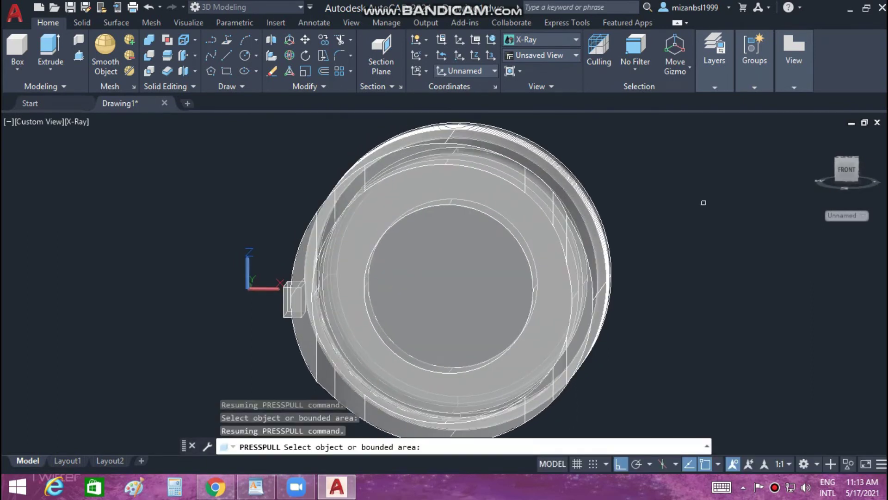
{"action": "left_click", "coordinate": [846, 169]}
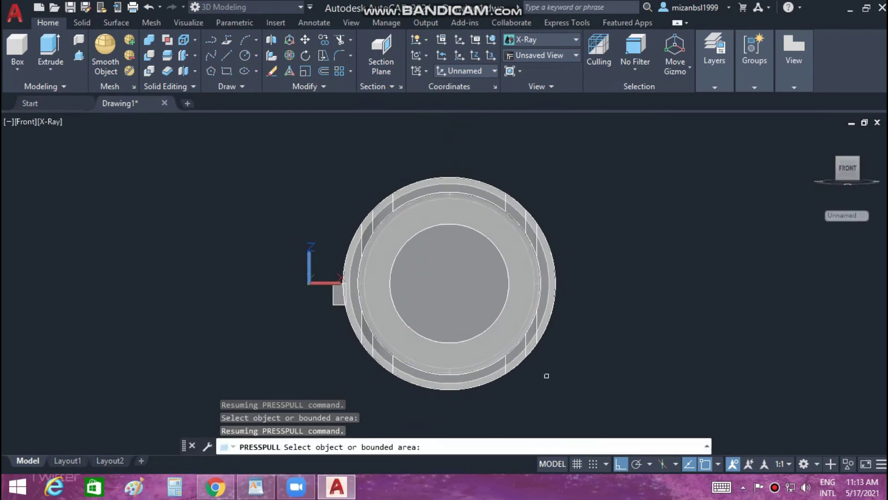
{"action": "scroll", "coordinate": [546, 376], "scroll_direction": "up", "scroll_amount": 2}
{"action": "middle_click_drag", "start_coordinate": [567, 385], "coordinate": [655, 411]}
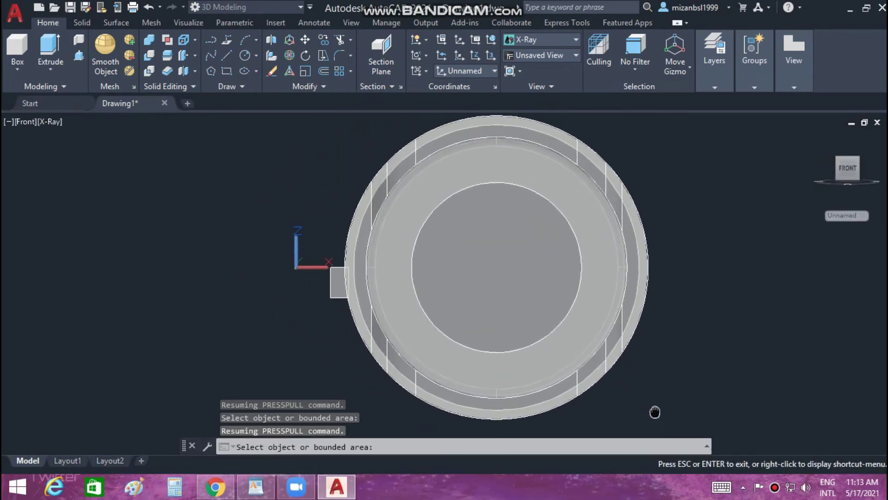
{"action": "scroll", "coordinate": [677, 343], "scroll_direction": "up", "scroll_amount": 2}
{"action": "scroll", "coordinate": [660, 364], "scroll_direction": "down", "scroll_amount": 3}
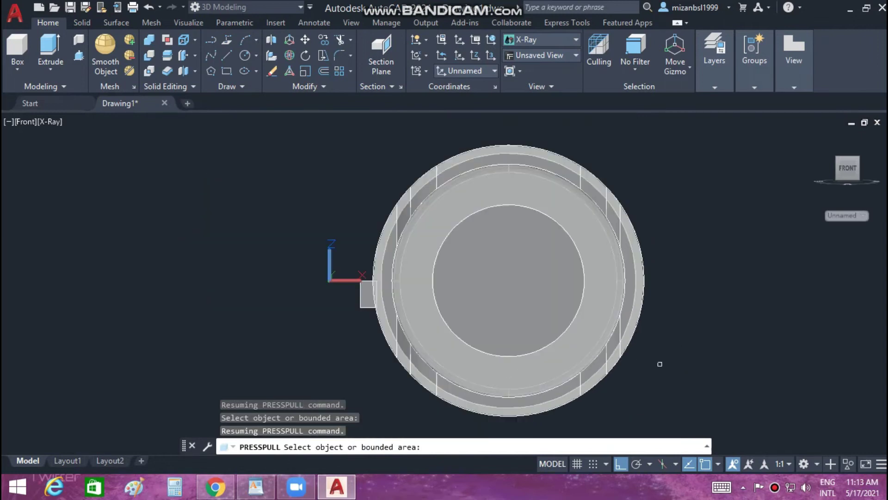
Settle on the Top view, re-centre, and tilt into a close 3D view of the small box
{"action": "mouse_move", "coordinate": [848, 169]}
{"action": "left_click", "coordinate": [838, 158]}
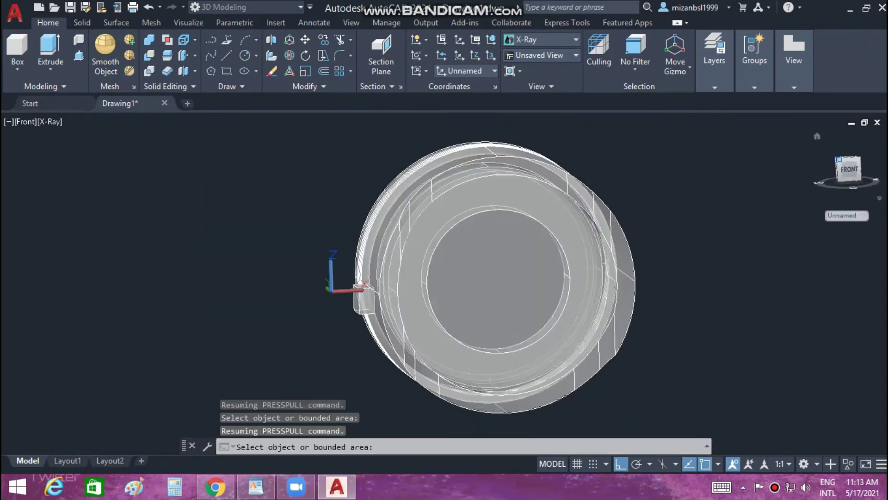
{"action": "left_click", "coordinate": [839, 178]}
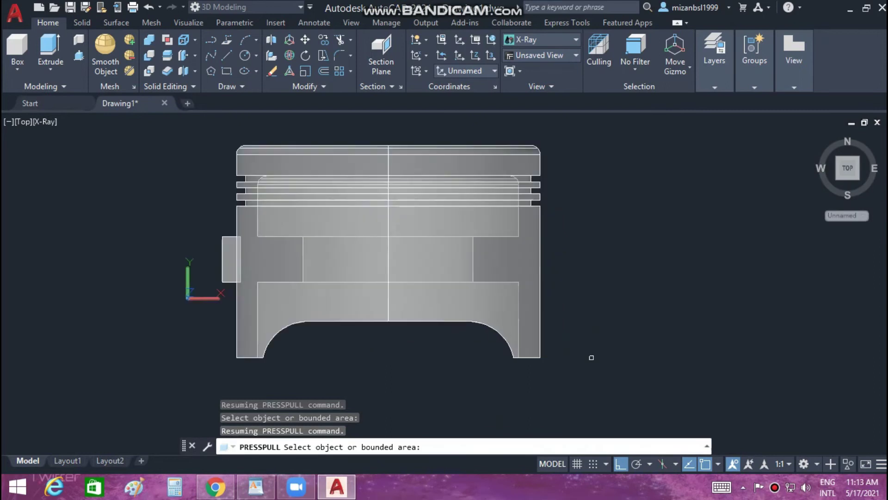
{"action": "middle_click_drag", "start_coordinate": [511, 297], "coordinate": [736, 356]}
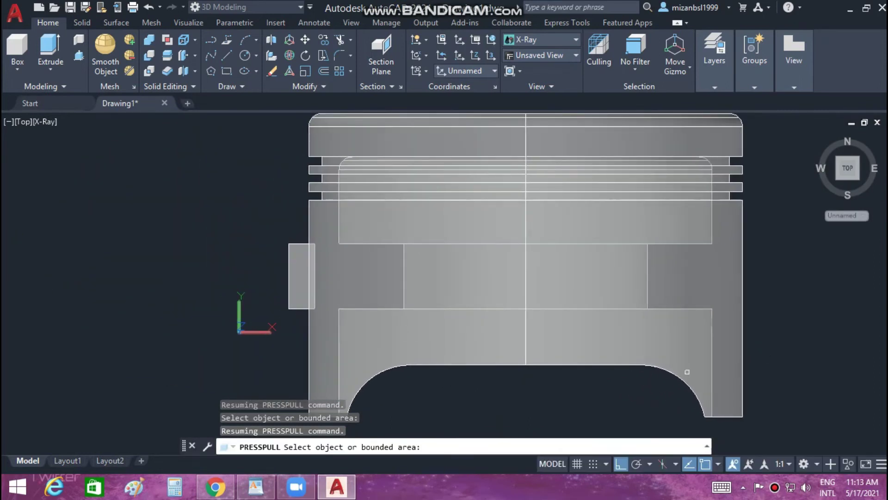
{"action": "scroll", "coordinate": [396, 331], "scroll_direction": "up", "scroll_amount": 3}
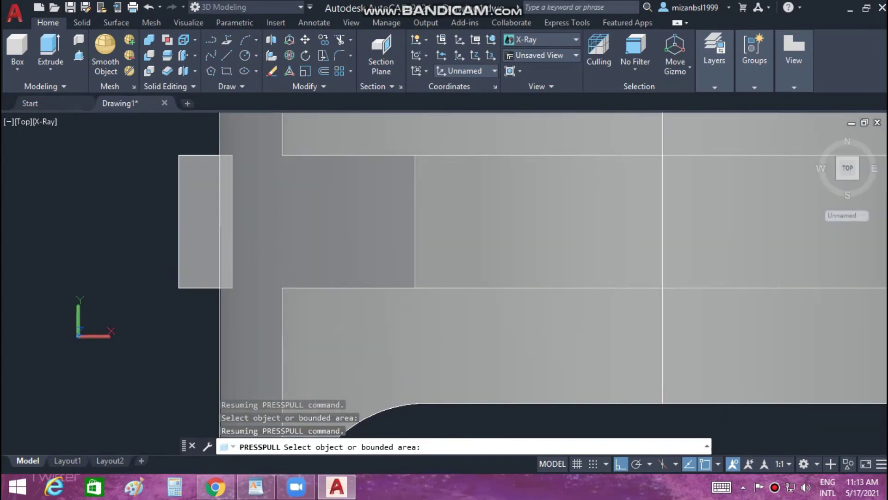
{"action": "middle_click_drag", "start_coordinate": [201, 221], "coordinate": [259, 203], "text": "shift"}
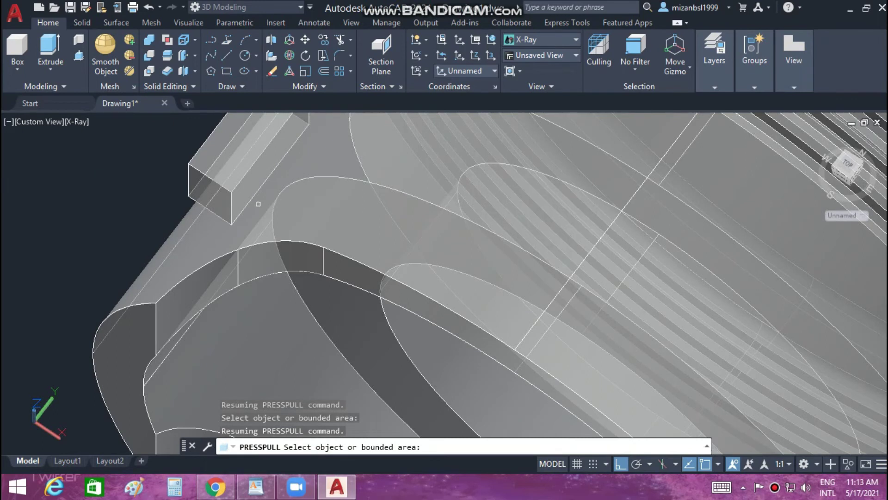
Press-pull the small box's end face out by 0.1
{"action": "left_click", "coordinate": [249, 188]}
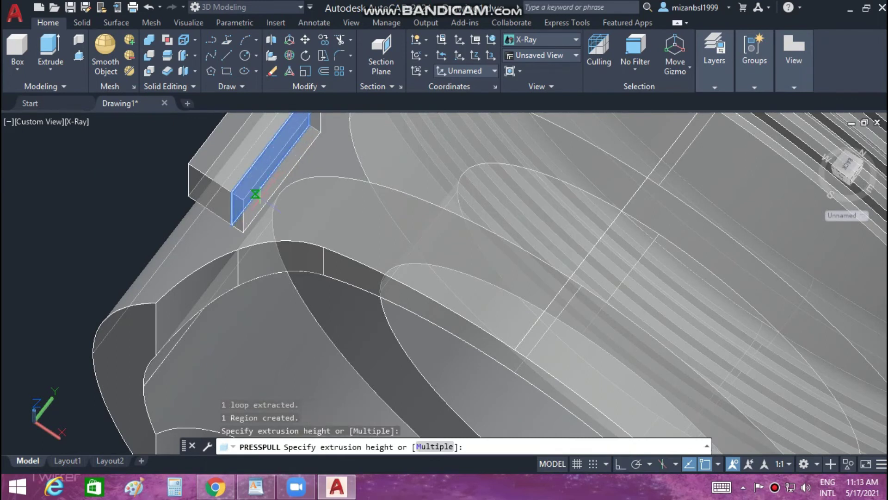
{"action": "type", "text": ".1"}
{"action": "key", "text": "Return"}
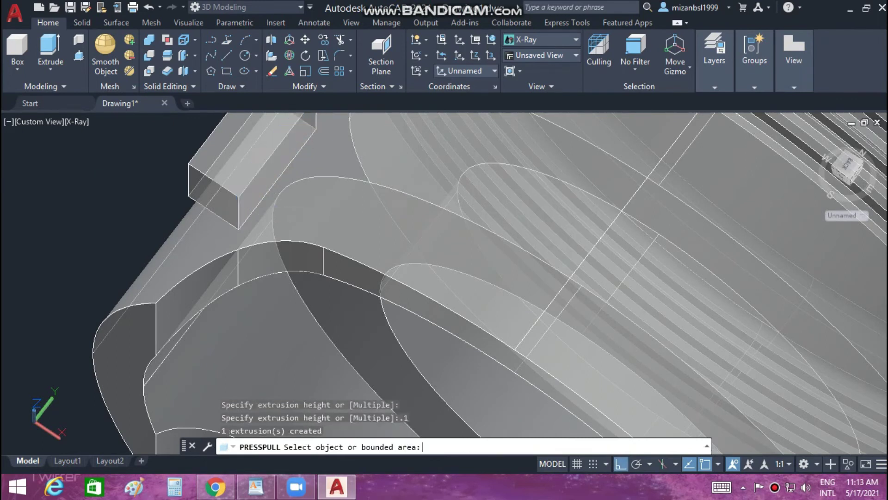
{"action": "scroll", "coordinate": [148, 262], "scroll_direction": "down", "scroll_amount": 1}
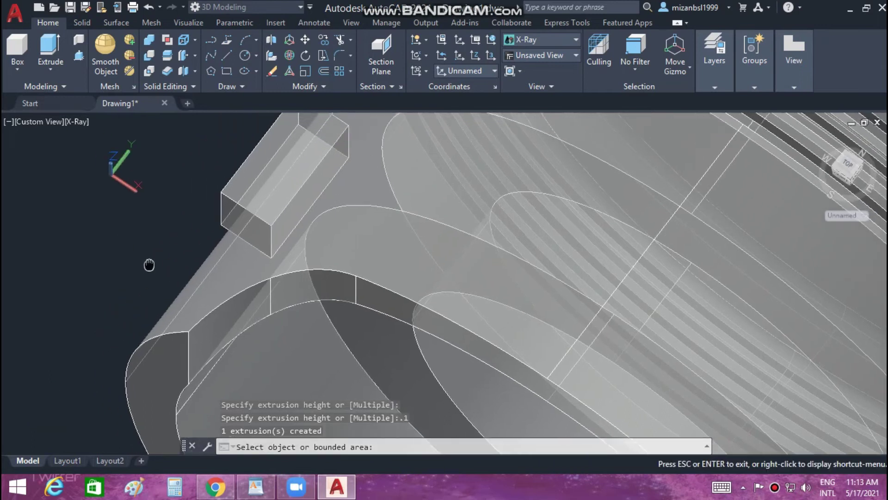
{"action": "scroll", "coordinate": [149, 261], "scroll_direction": "down", "scroll_amount": 1}
{"action": "scroll", "coordinate": [801, 453], "scroll_direction": "down", "scroll_amount": 2}
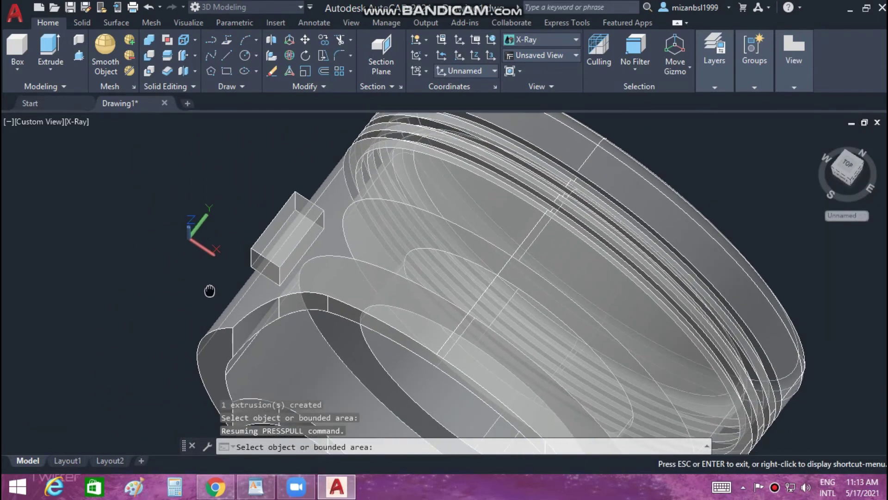
From the Top view, pull the box's top face up into a tall block
{"action": "left_click", "coordinate": [847, 164]}
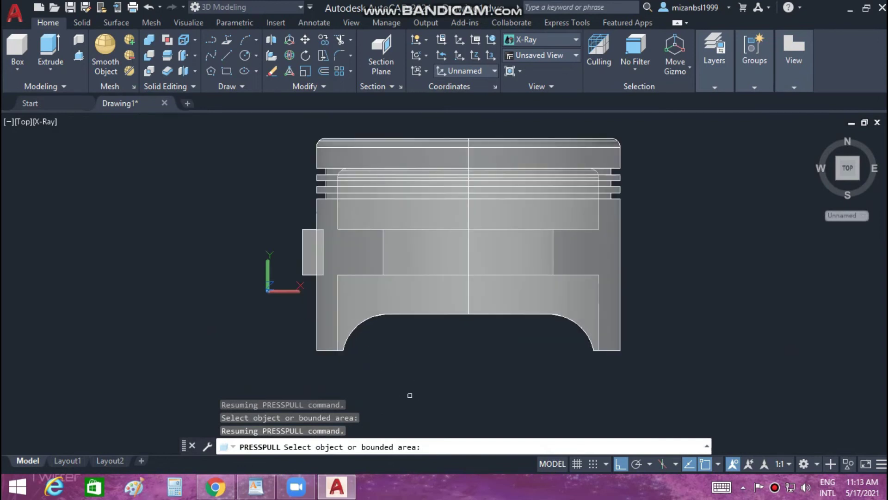
{"action": "middle_click_drag", "start_coordinate": [402, 392], "coordinate": [338, 287], "text": "shift"}
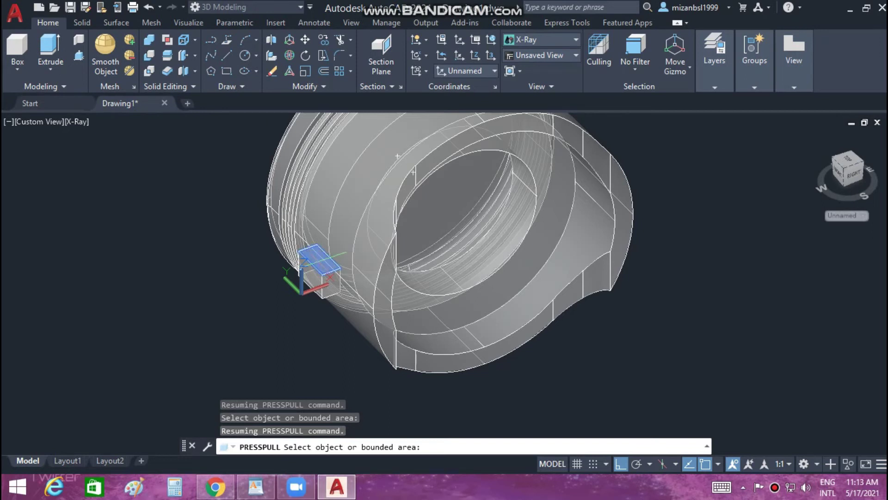
{"action": "left_click", "coordinate": [319, 258]}
{"action": "left_click", "coordinate": [337, 194]}
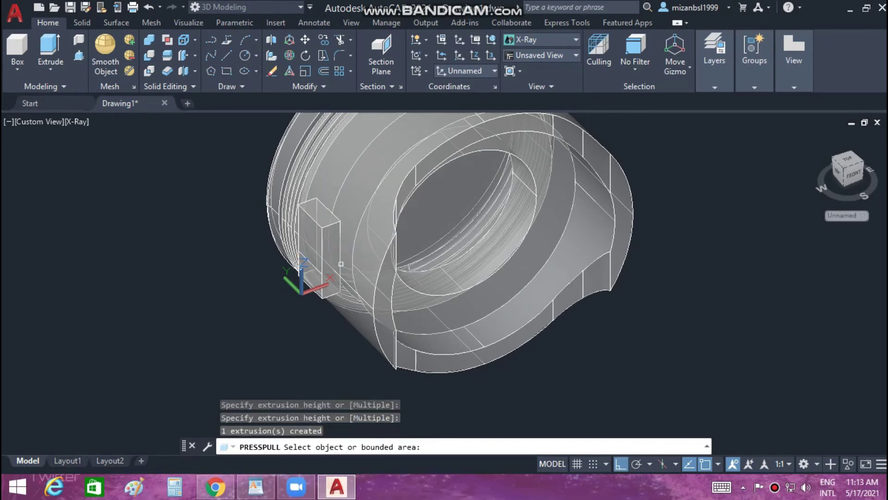
Pull the block's lower face down to lengthen it along the piston side
{"action": "middle_click_drag", "start_coordinate": [324, 259], "coordinate": [313, 292], "text": "shift"}
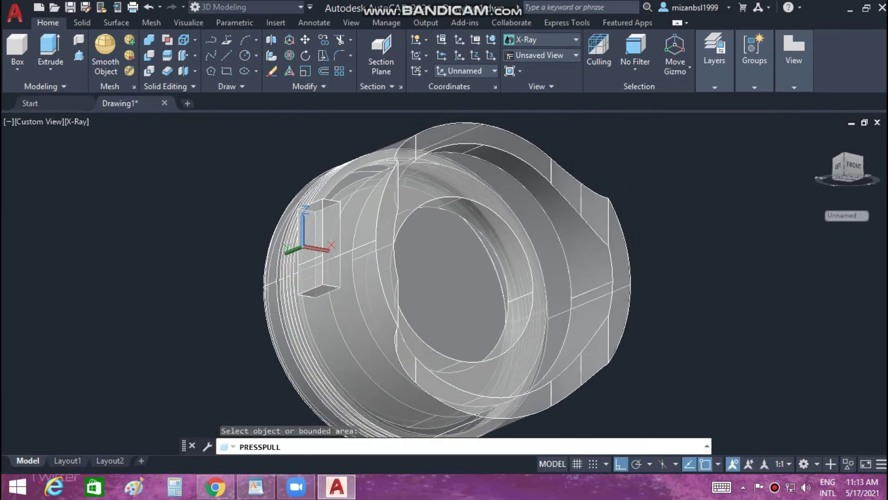
{"action": "left_click", "coordinate": [313, 291]}
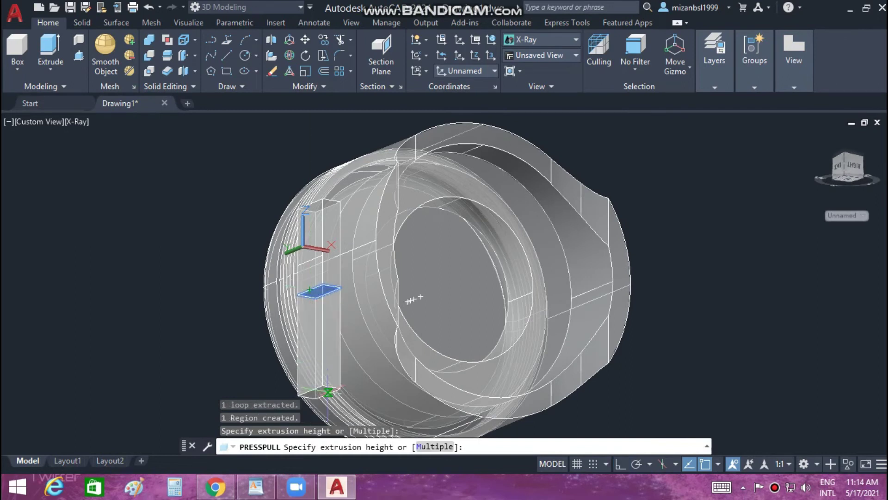
{"action": "left_click", "coordinate": [328, 392]}
{"action": "mouse_move", "coordinate": [634, 377]}
{"action": "middle_mouse_down", "text": "shift"}
{"action": "mouse_move", "coordinate": [314, 268]}
{"action": "mouse_move", "coordinate": [645, 352]}
{"action": "mouse_move", "coordinate": [639, 342]}
{"action": "middle_mouse_up", "text": "shift"}
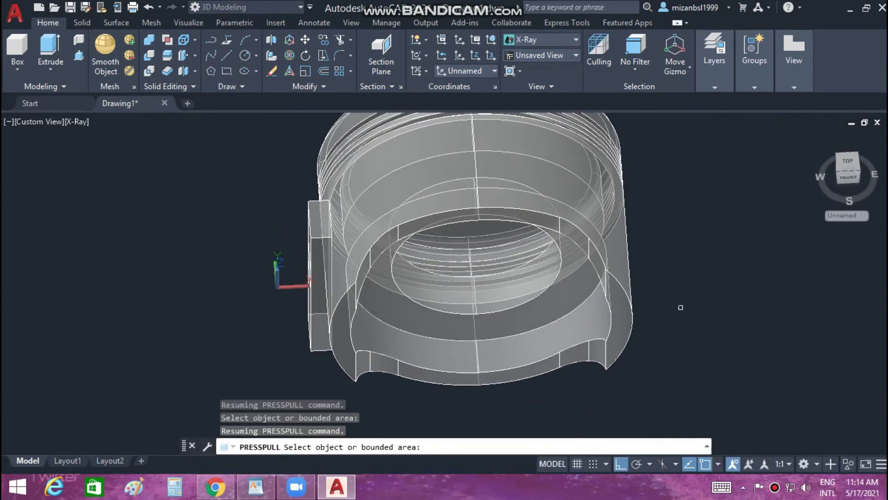
Finish the press-pull, then attempt and cancel a first mirror of the side block
{"action": "scroll", "coordinate": [677, 320], "scroll_direction": "down", "scroll_amount": 3}
{"action": "mouse_move", "coordinate": [683, 283]}
{"action": "middle_mouse_down"}
{"action": "mouse_move", "coordinate": [608, 318]}
{"action": "mouse_move", "coordinate": [597, 308]}
{"action": "middle_mouse_up"}
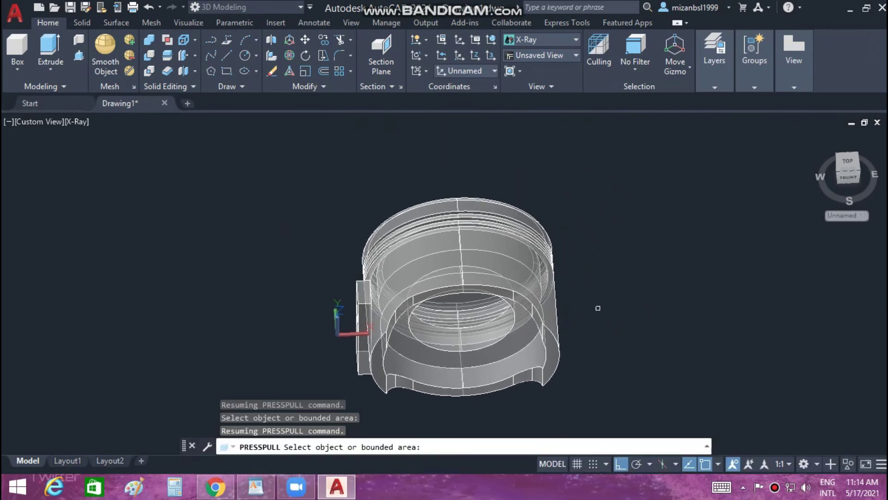
{"action": "key", "text": "Return"}
{"action": "left_click", "coordinate": [360, 346]}
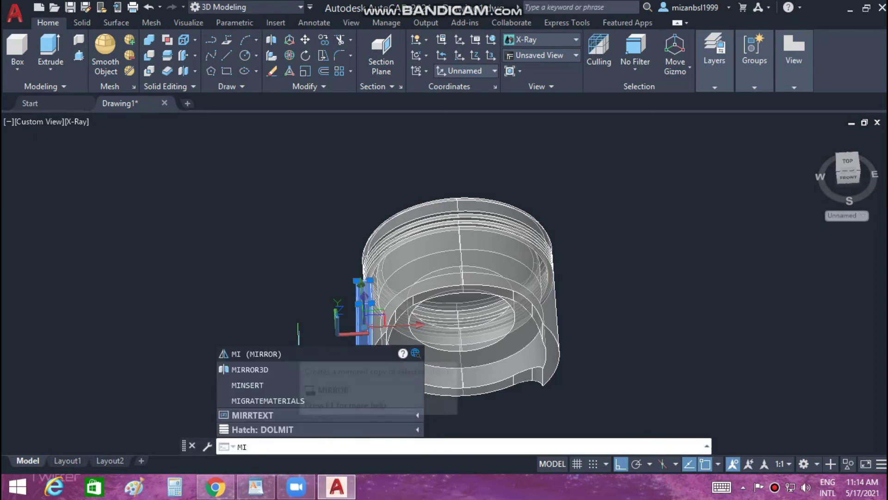
{"action": "key", "text": "Return"}
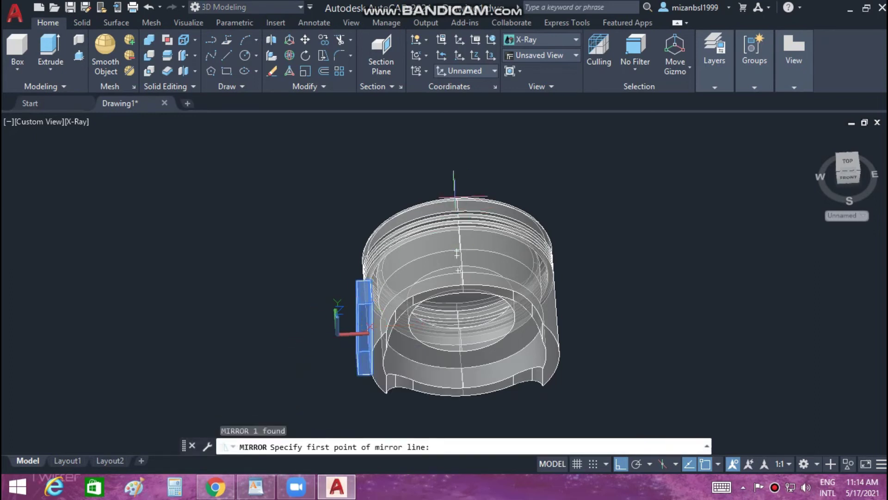
{"action": "left_click", "coordinate": [848, 162]}
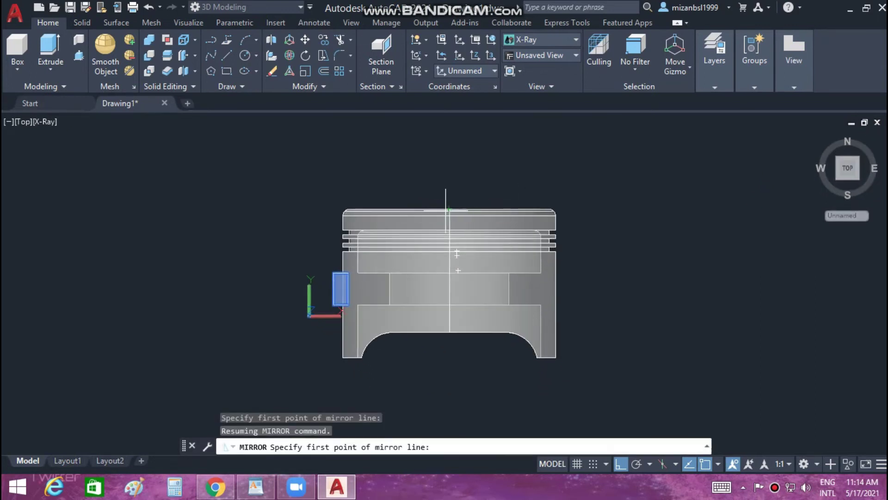
{"action": "left_click", "coordinate": [449, 209]}
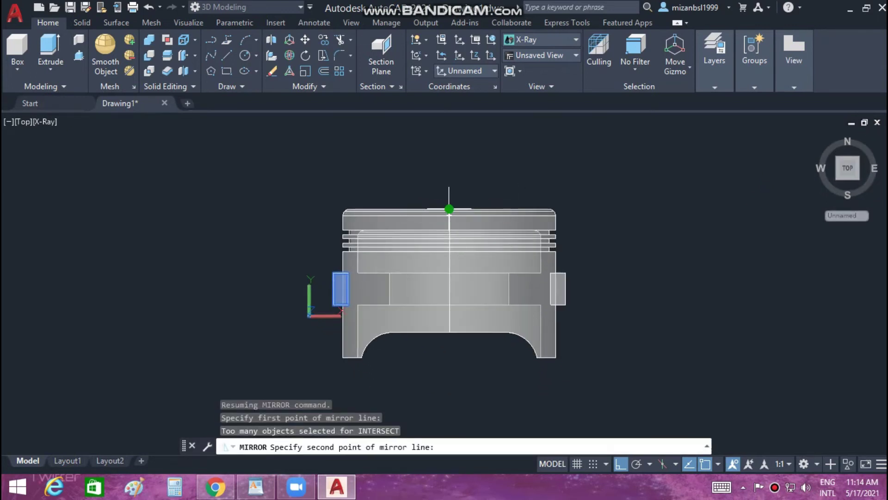
{"action": "left_click", "coordinate": [446, 386]}
{"action": "key", "text": "Escape"}
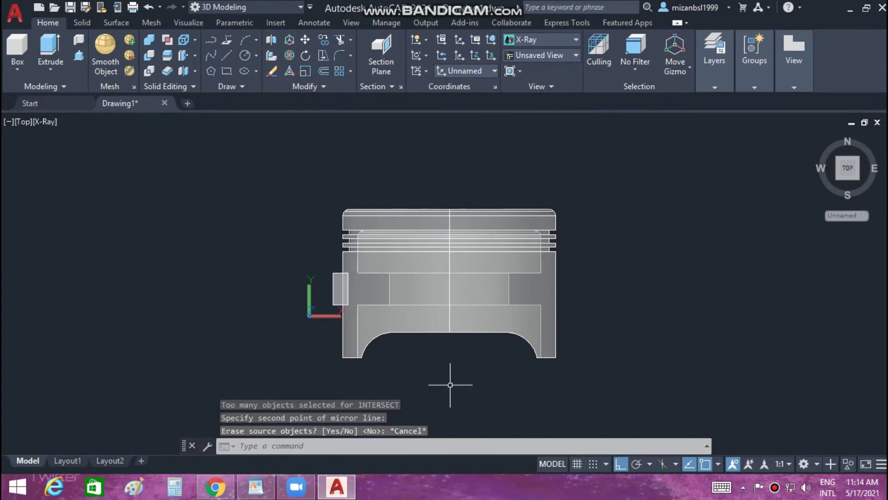
Mirror the side block across the vertical centre line, keeping the original
{"action": "left_click", "coordinate": [337, 281]}
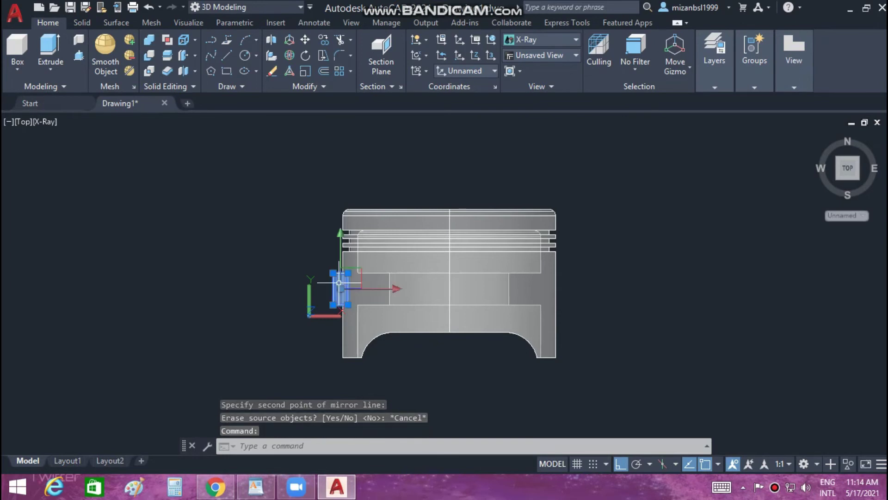
{"action": "type", "text": "mi"}
{"action": "key", "text": "Return"}
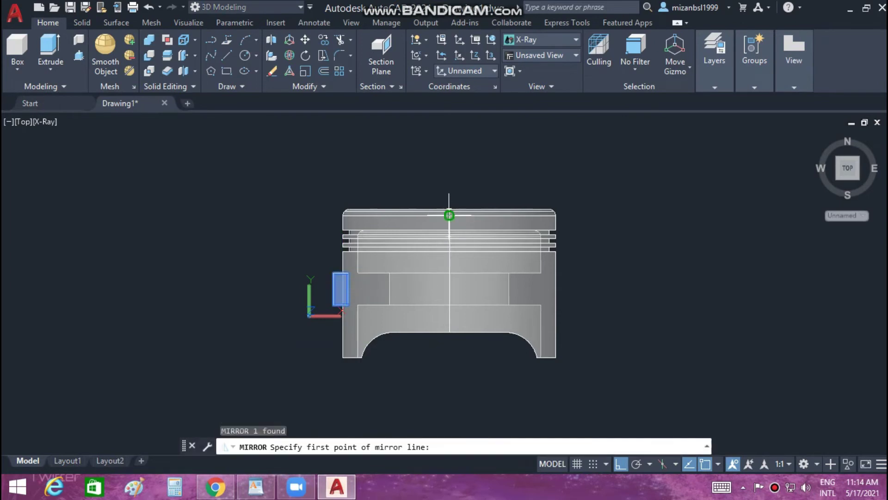
{"action": "left_click", "coordinate": [449, 214]}
{"action": "left_click", "coordinate": [438, 407]}
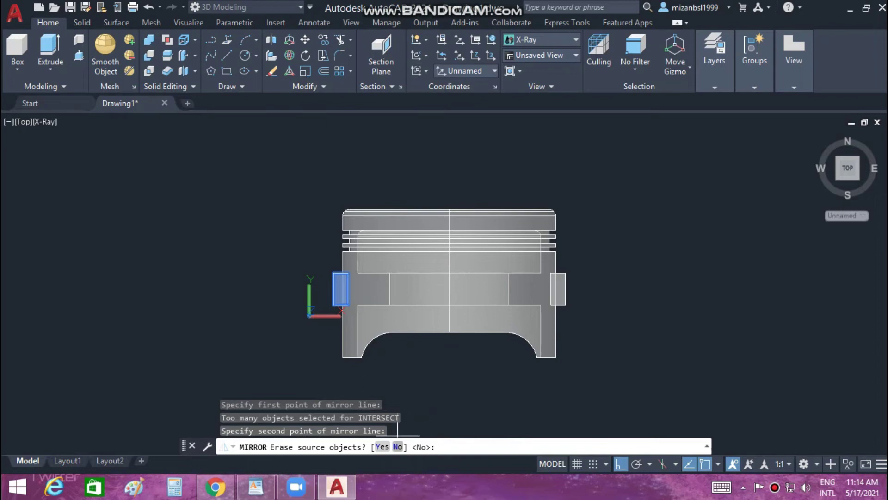
{"action": "left_click", "coordinate": [397, 446]}
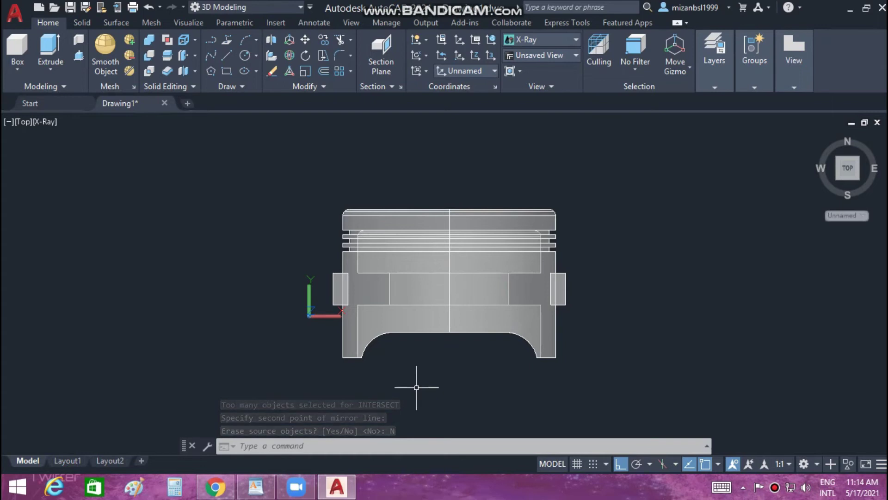
Subtract the left and right pin blocks from the piston body, then orbit to inspect
{"action": "type", "text": "sub"}
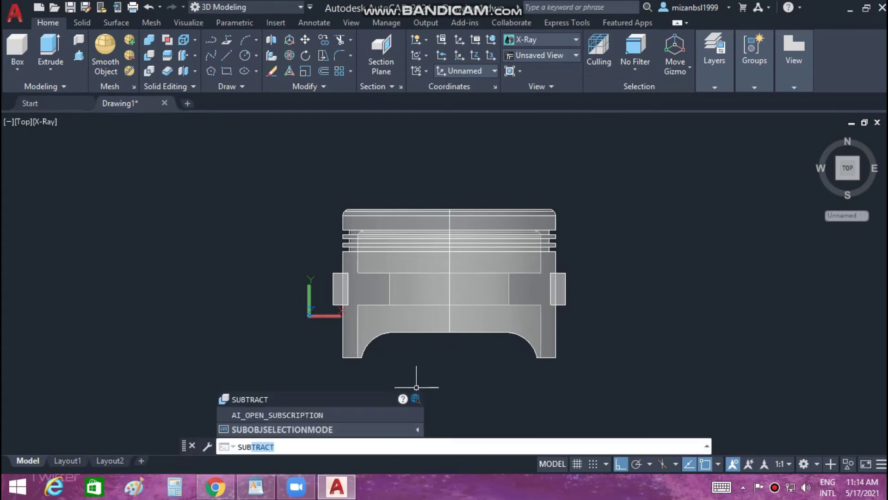
{"action": "key", "text": "Return"}
{"action": "left_click", "coordinate": [462, 305]}
{"action": "key", "text": "Return"}
{"action": "left_click", "coordinate": [340, 289]}
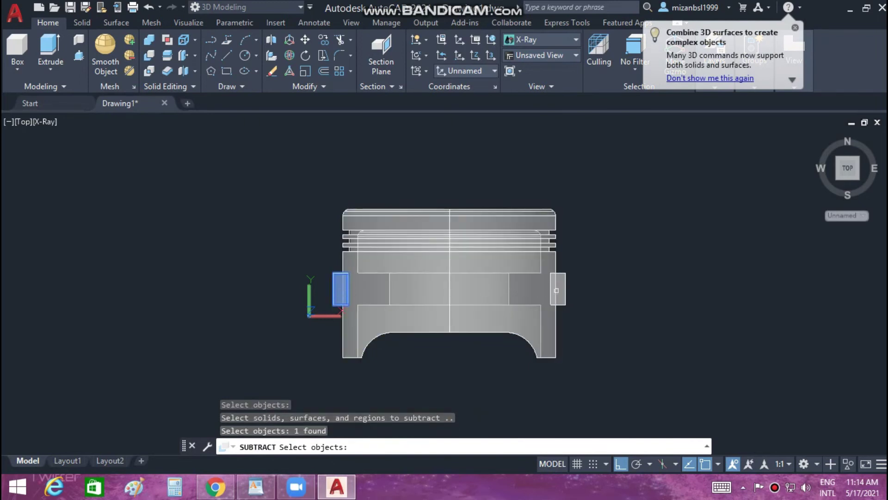
{"action": "left_click", "coordinate": [558, 291]}
{"action": "key", "text": "Return"}
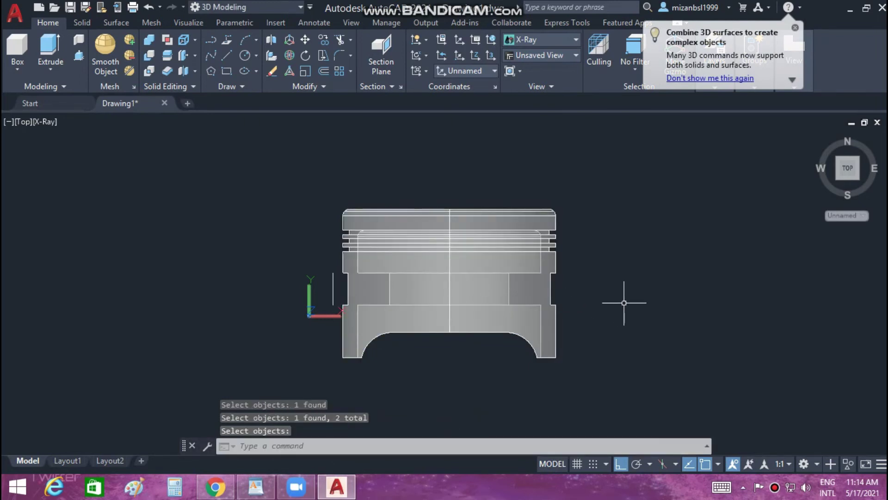
{"action": "mouse_move", "coordinate": [624, 303]}
{"action": "middle_mouse_down", "text": "shift"}
{"action": "mouse_move", "coordinate": [578, 259]}
{"action": "mouse_move", "coordinate": [578, 305]}
{"action": "mouse_move", "coordinate": [579, 259]}
{"action": "mouse_move", "coordinate": [654, 280]}
{"action": "middle_mouse_up", "text": "shift"}
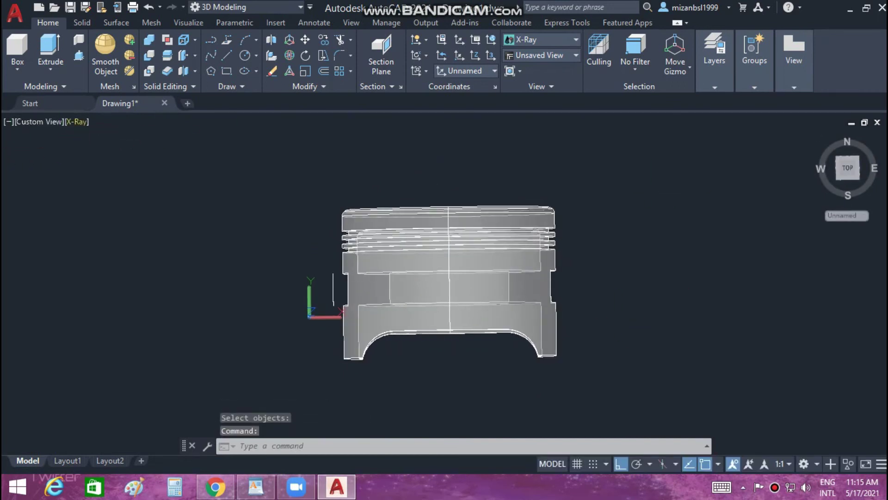
Display the piston in the Shaded visual style and reposition it
{"action": "left_click", "coordinate": [76, 121]}
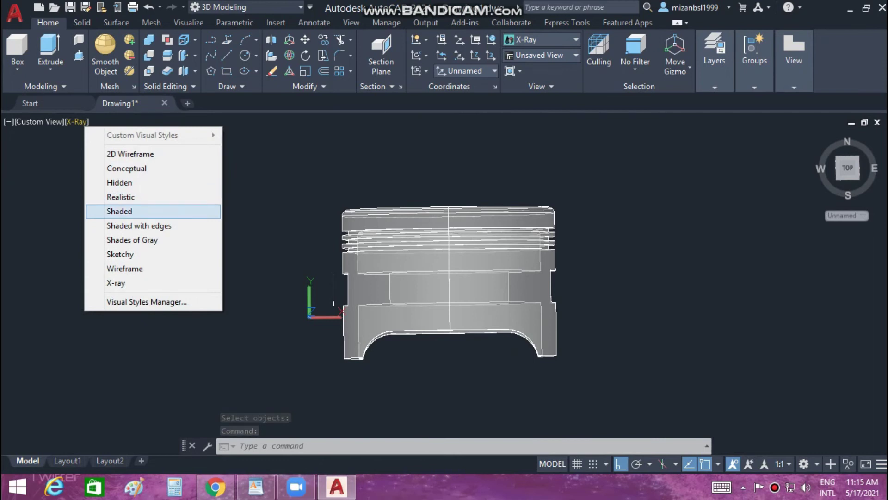
{"action": "left_click", "coordinate": [130, 211]}
{"action": "mouse_move", "coordinate": [604, 304]}
{"action": "middle_mouse_down"}
{"action": "mouse_move", "coordinate": [589, 305]}
{"action": "mouse_move", "coordinate": [486, 259]}
{"action": "mouse_move", "coordinate": [467, 301]}
{"action": "mouse_move", "coordinate": [421, 269]}
{"action": "mouse_move", "coordinate": [407, 286]}
{"action": "mouse_move", "coordinate": [416, 277]}
{"action": "middle_mouse_up"}
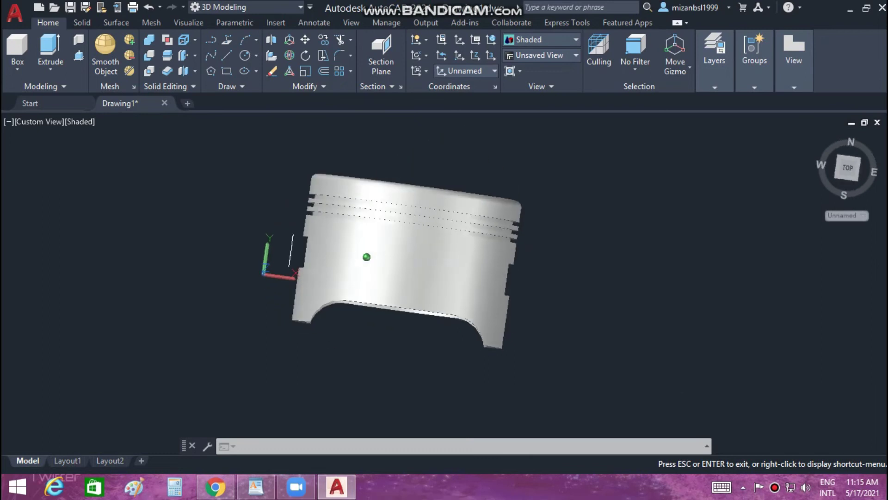
In Top view with X-ray style, delete the stray vertical line beside the piston
{"action": "left_click", "coordinate": [847, 169]}
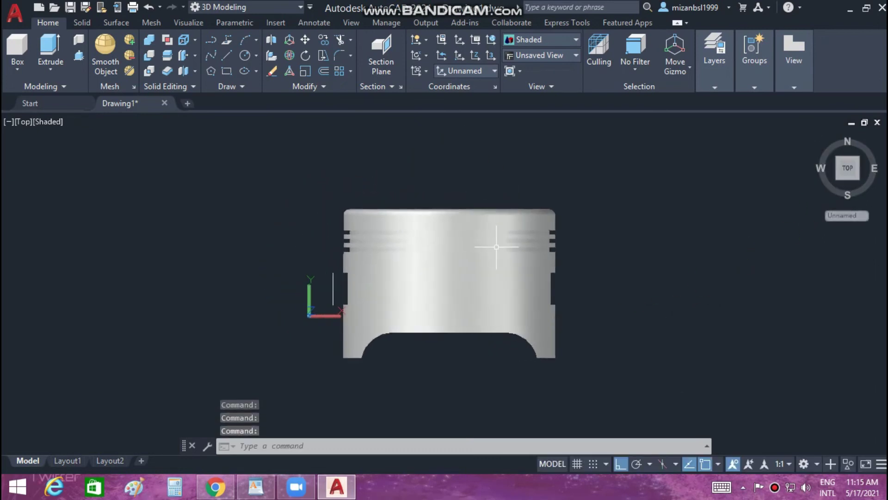
{"action": "left_click", "coordinate": [48, 121]}
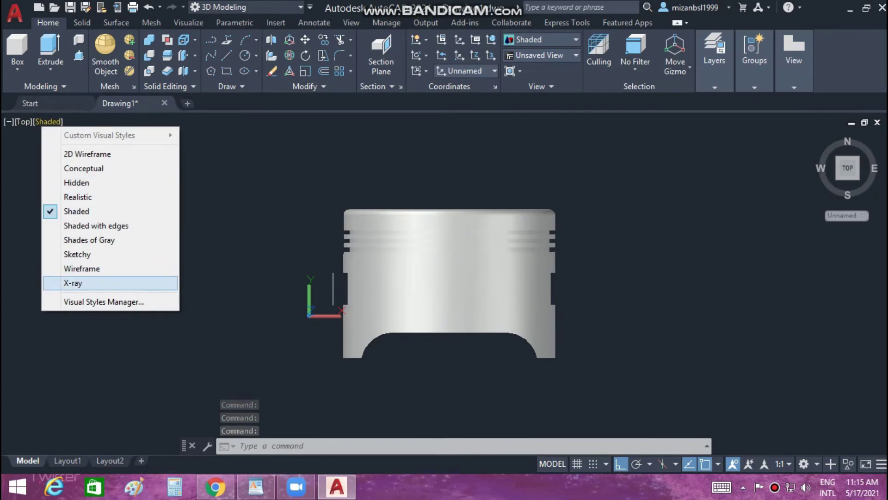
{"action": "left_click", "coordinate": [74, 283]}
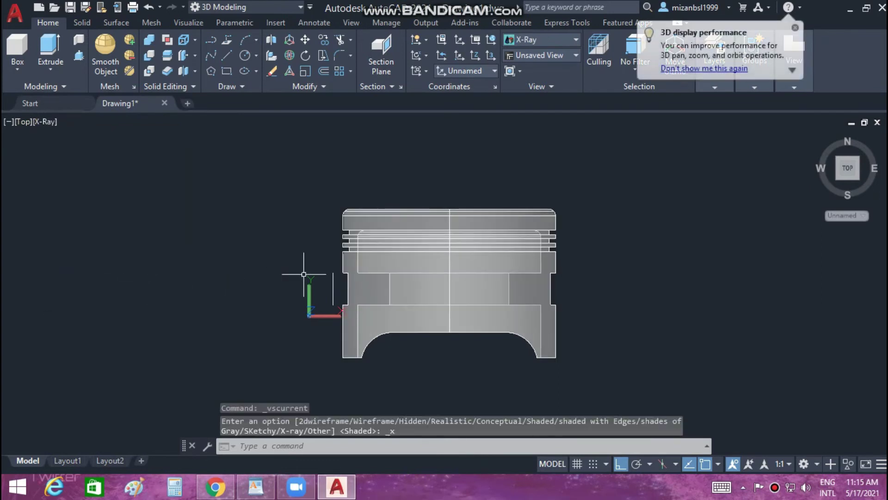
{"action": "key", "text": "Delete"}
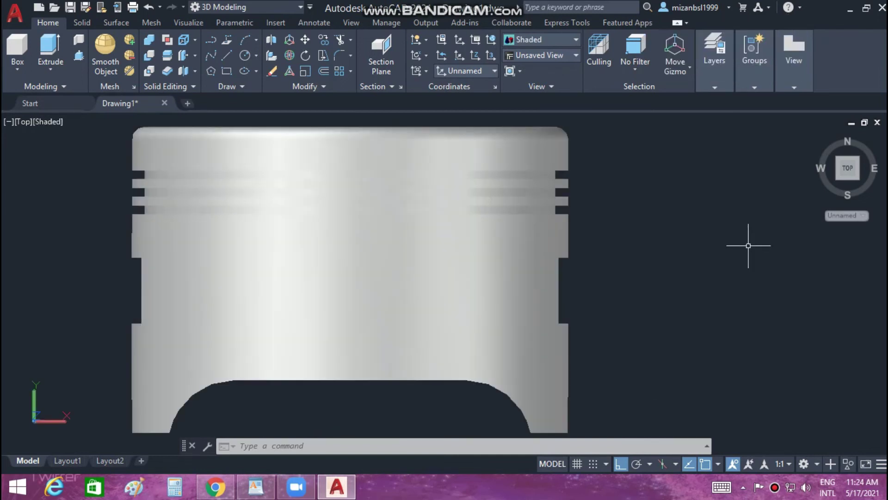
Zoom in on the piston side and draw a two-point circle across the recess
{"action": "scroll", "coordinate": [537, 287], "scroll_direction": "down", "scroll_amount": 3}
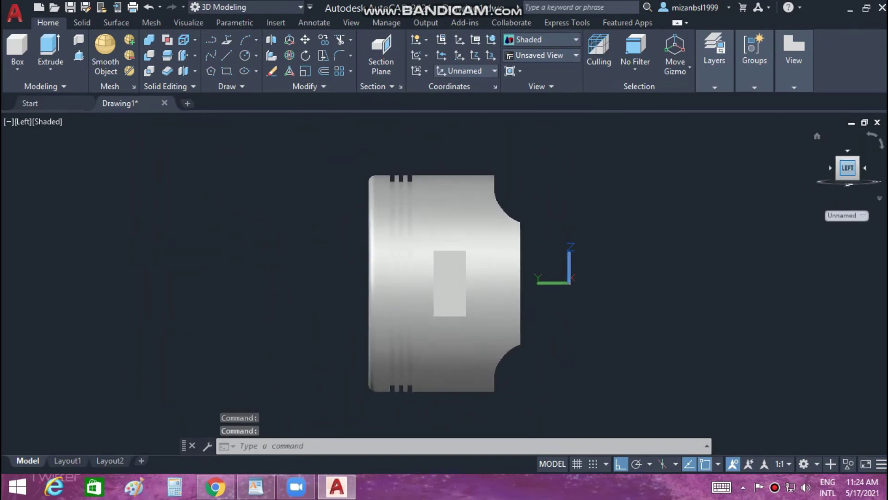
{"action": "scroll", "coordinate": [628, 233], "scroll_direction": "up", "scroll_amount": 2}
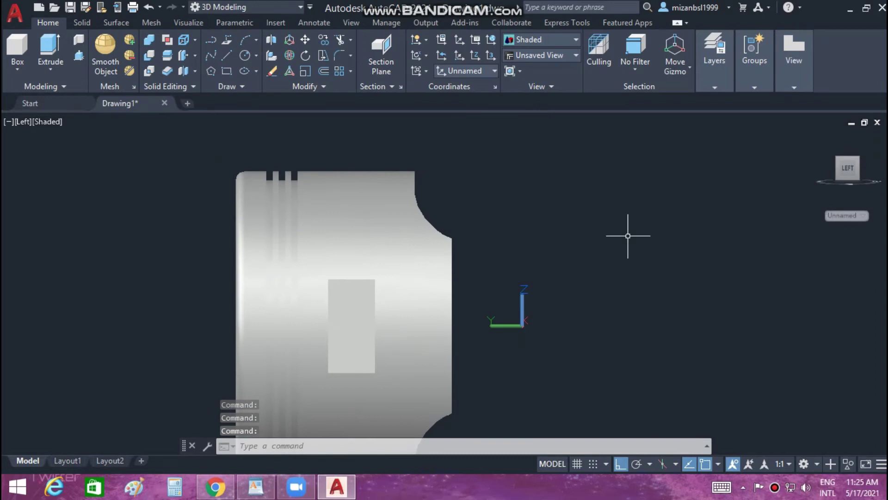
{"action": "scroll", "coordinate": [627, 237], "scroll_direction": "up", "scroll_amount": 2}
{"action": "middle_click_drag", "start_coordinate": [626, 237], "coordinate": [759, 197]}
{"action": "key", "text": "Escape"}
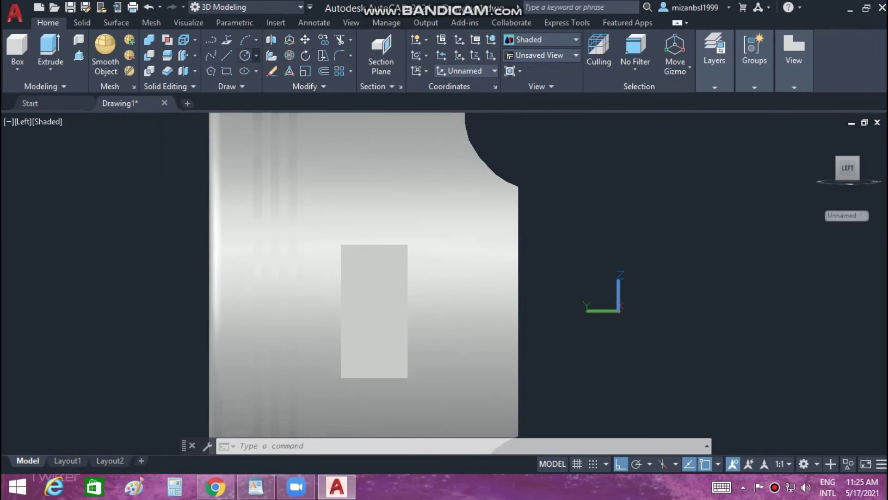
{"action": "left_click", "coordinate": [256, 56]}
{"action": "left_click", "coordinate": [341, 312]}
{"action": "left_click", "coordinate": [407, 311]}
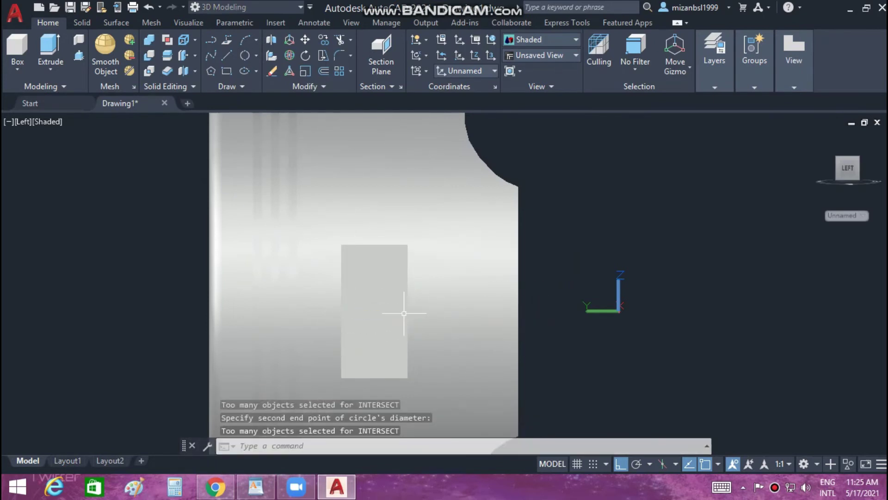
{"action": "left_click", "coordinate": [401, 315]}
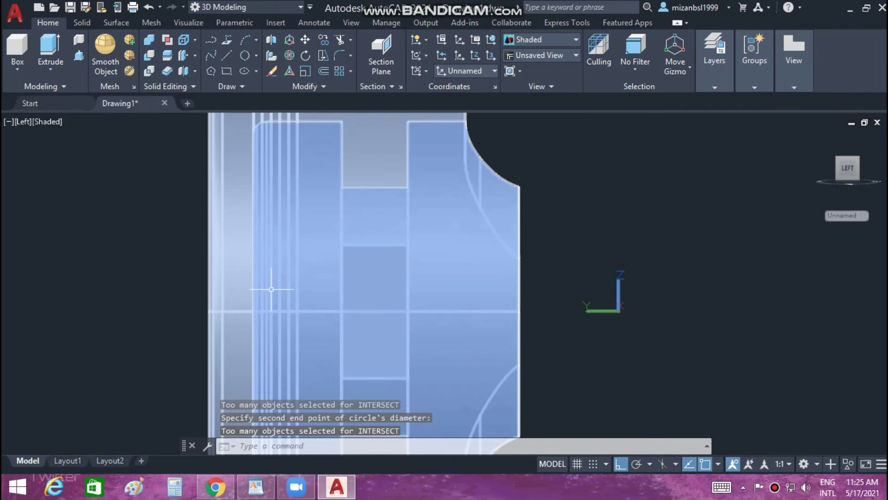
{"action": "key", "text": "Escape"}
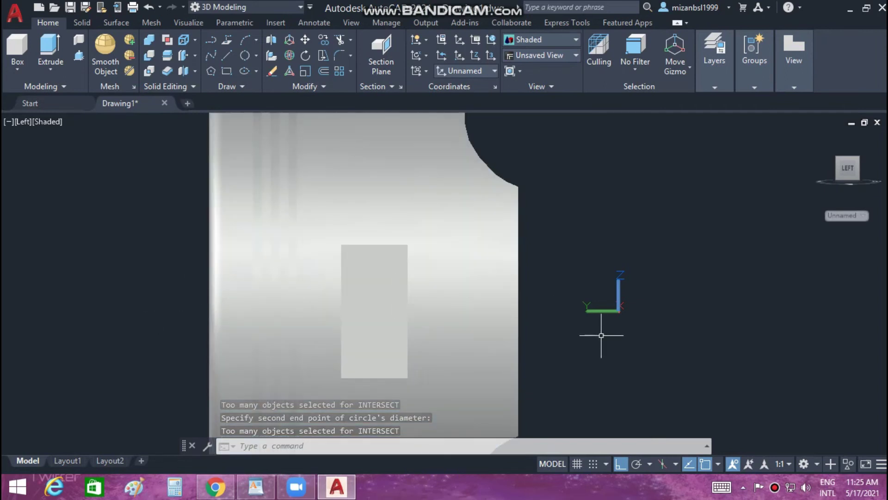
Move the new circle off to the right of the piston
{"action": "middle_click_drag", "start_coordinate": [601, 335], "coordinate": [546, 319], "text": "shift"}
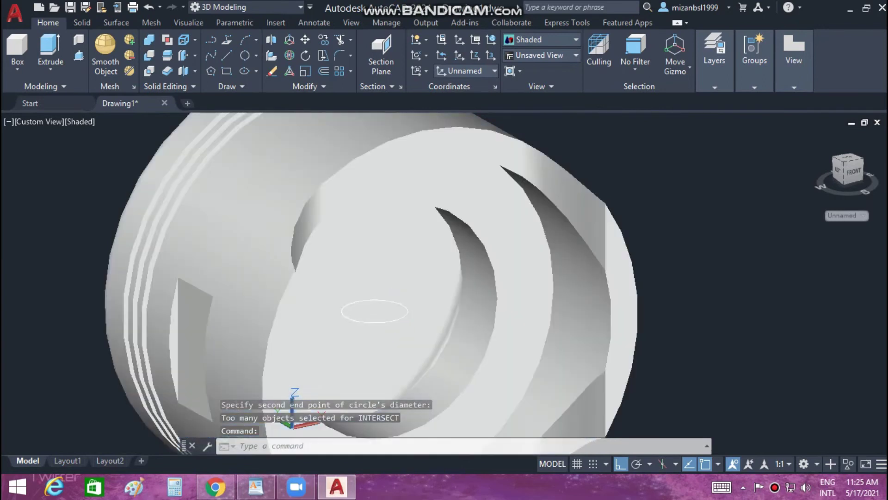
{"action": "left_click", "coordinate": [392, 319]}
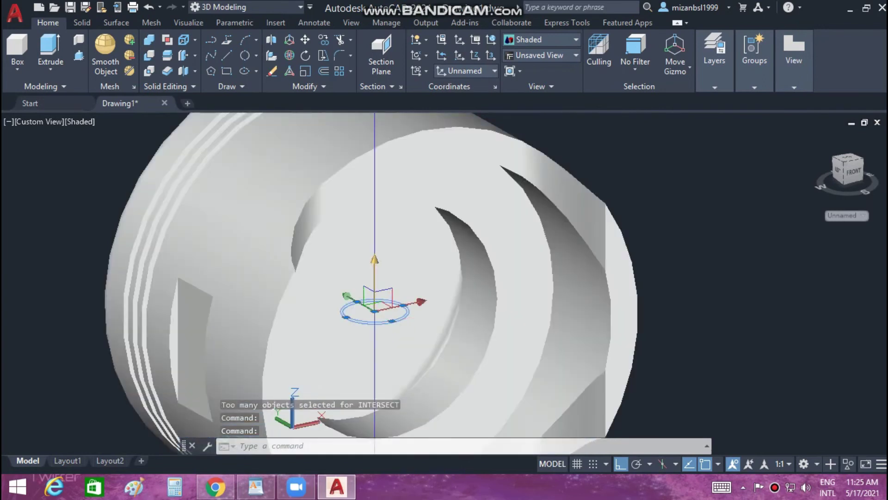
{"action": "left_click", "coordinate": [375, 311]}
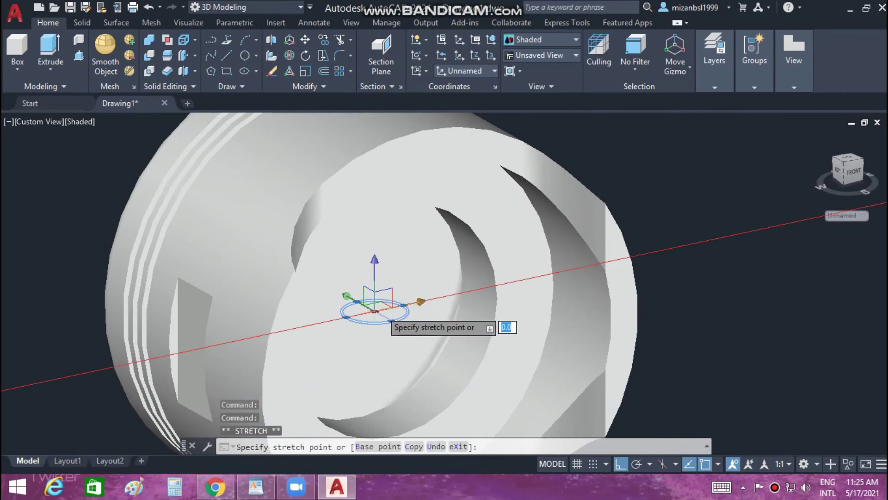
{"action": "left_click", "coordinate": [697, 242]}
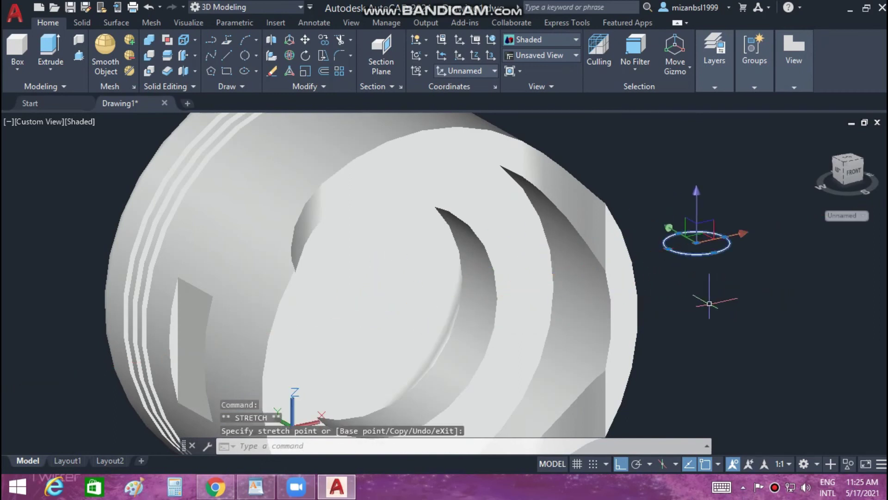
{"action": "left_click_drag", "start_coordinate": [729, 323], "coordinate": [690, 328]}
{"action": "key", "text": "Escape"}
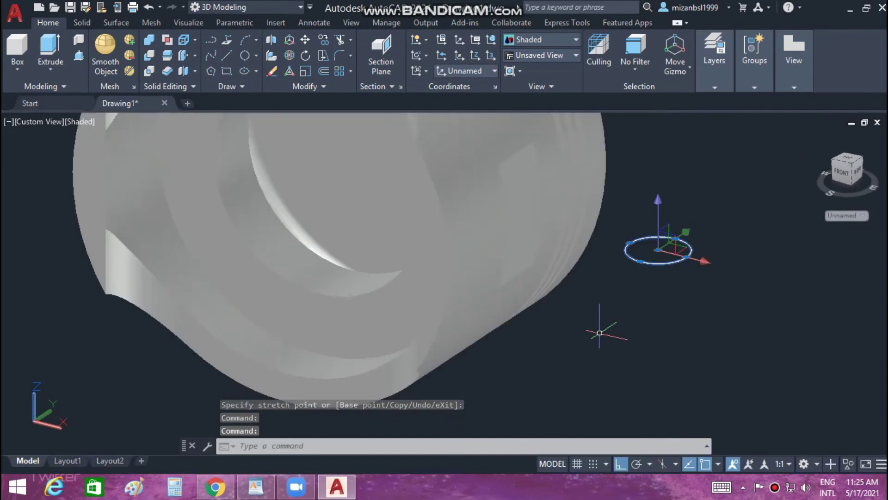
Orbit, pan and zoom to a close angled view of the piston skirt
{"action": "middle_click_drag", "start_coordinate": [595, 323], "coordinate": [599, 356], "text": "shift"}
{"action": "key", "text": "Escape"}
{"action": "key", "text": "Escape"}
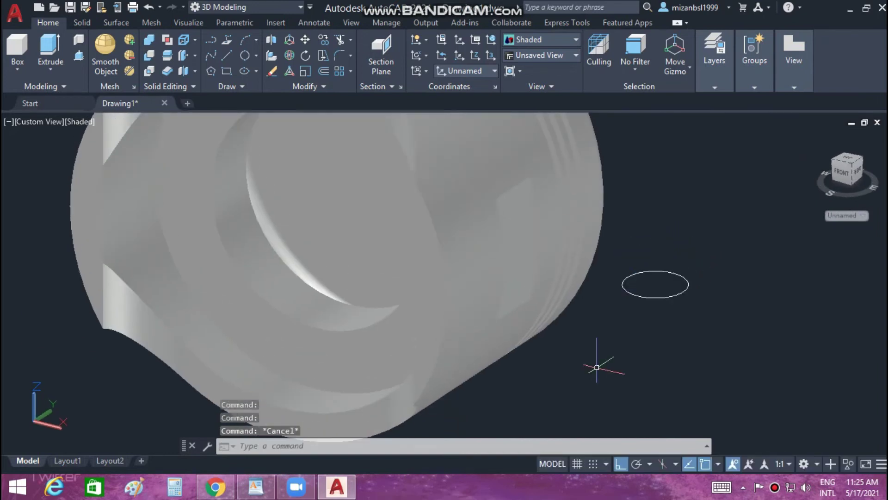
{"action": "scroll", "coordinate": [600, 356], "scroll_direction": "down", "scroll_amount": 3}
{"action": "scroll", "coordinate": [599, 365], "scroll_direction": "down", "scroll_amount": 3}
{"action": "middle_click_drag", "start_coordinate": [599, 365], "coordinate": [552, 359]}
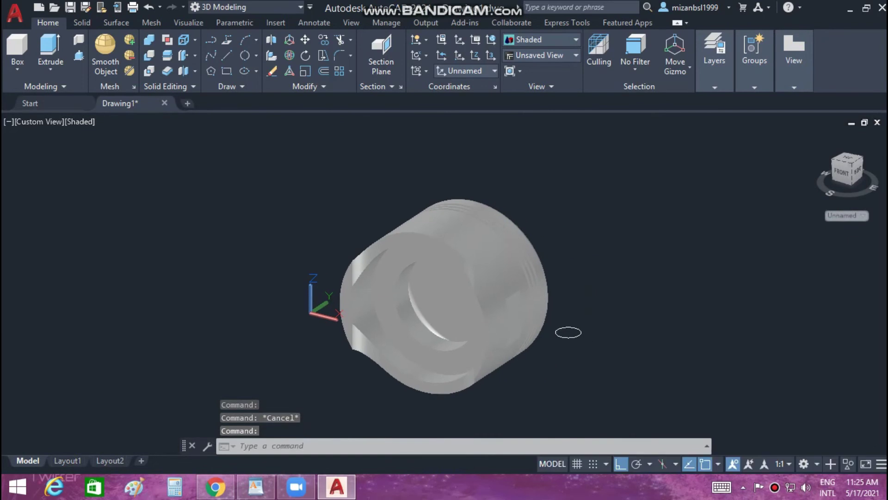
{"action": "scroll", "coordinate": [545, 365], "scroll_direction": "up", "scroll_amount": 5}
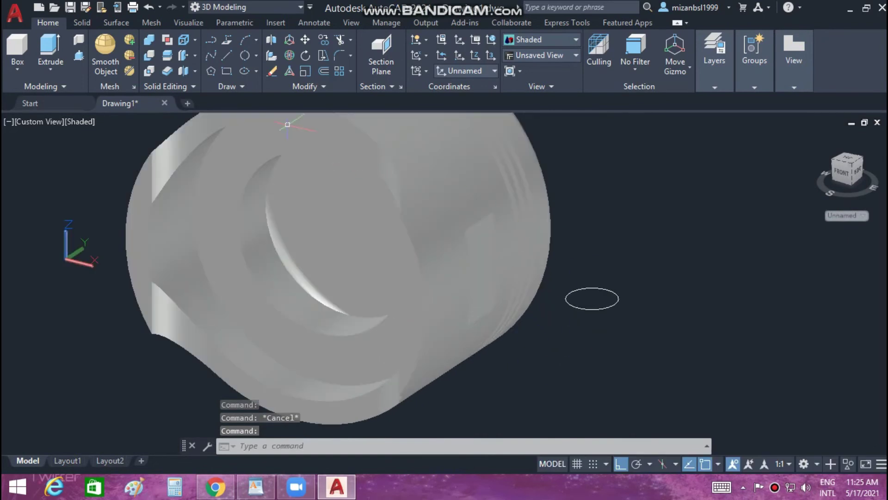
{"action": "left_click", "coordinate": [288, 124]}
{"action": "key", "text": "Escape"}
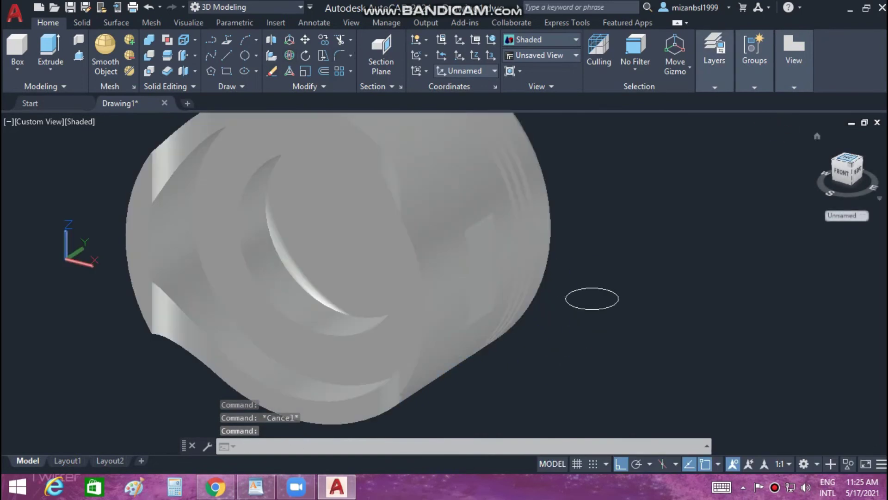
{"action": "middle_click_drag", "start_coordinate": [671, 266], "coordinate": [626, 272]}
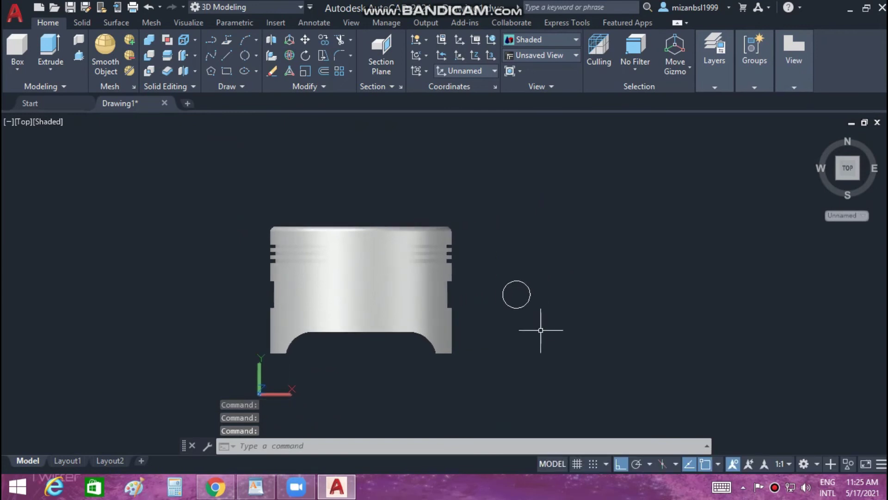
{"action": "mouse_move", "coordinate": [539, 342]}
{"action": "middle_mouse_down"}
{"action": "mouse_move", "coordinate": [520, 327]}
{"action": "mouse_move", "coordinate": [511, 262]}
{"action": "middle_mouse_up"}
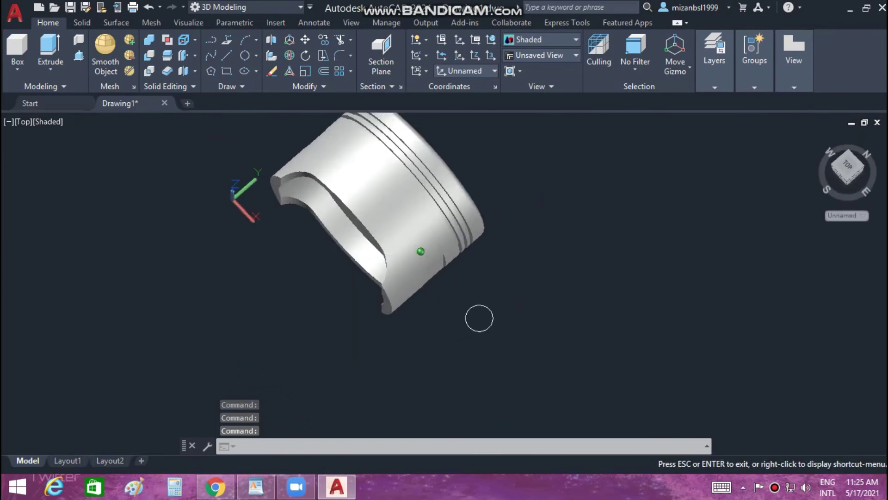
{"action": "scroll", "coordinate": [511, 263], "scroll_direction": "up", "scroll_amount": 2}
{"action": "scroll", "coordinate": [563, 288], "scroll_direction": "up", "scroll_amount": 2}
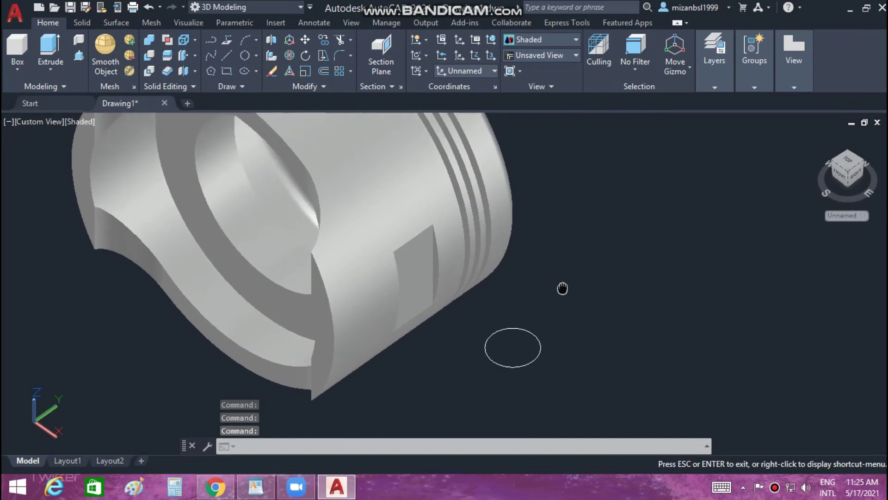
Try and cancel 3DROTATE on the circle, then zoom out and orbit the piston
{"action": "left_click", "coordinate": [446, 218]}
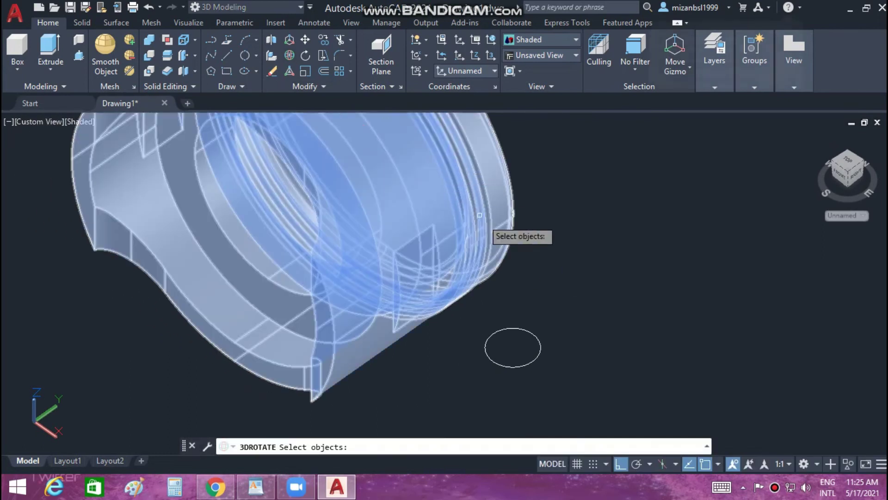
{"action": "left_click", "coordinate": [289, 56]}
{"action": "key", "text": "Return"}
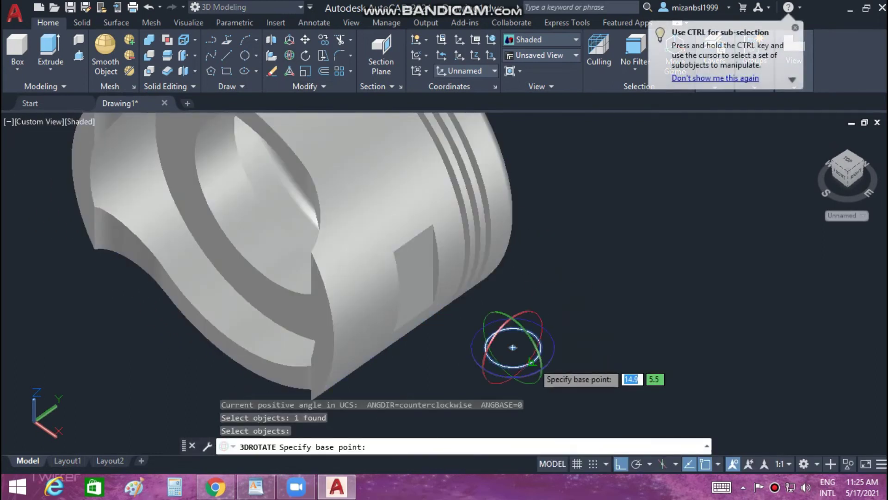
{"action": "left_click", "coordinate": [512, 347]}
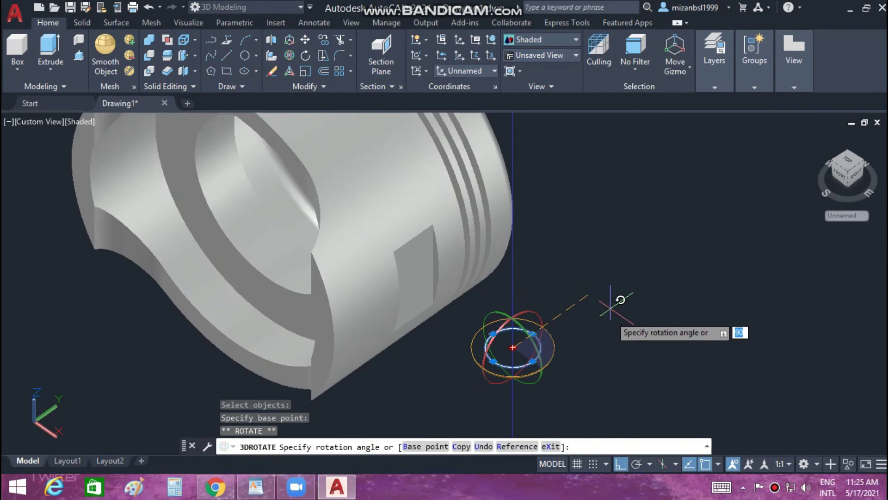
{"action": "key", "text": "Escape"}
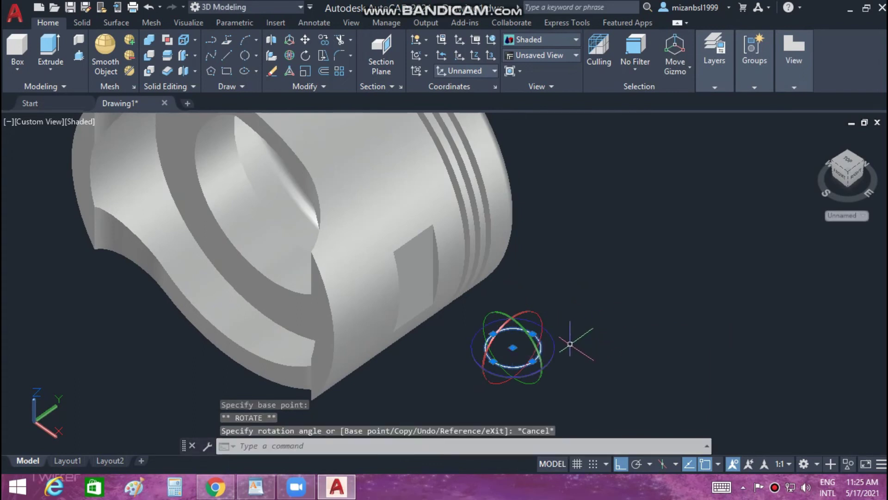
{"action": "left_click", "coordinate": [549, 352]}
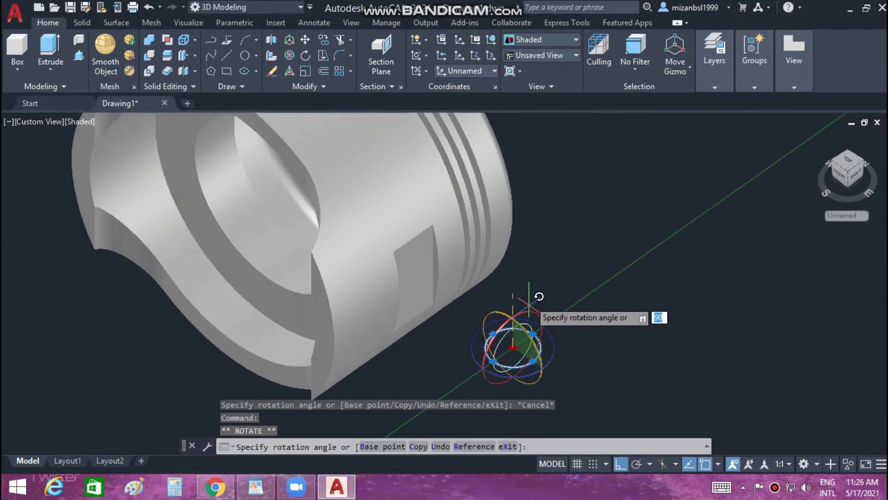
{"action": "key", "text": "Escape"}
{"action": "key", "text": "Escape"}
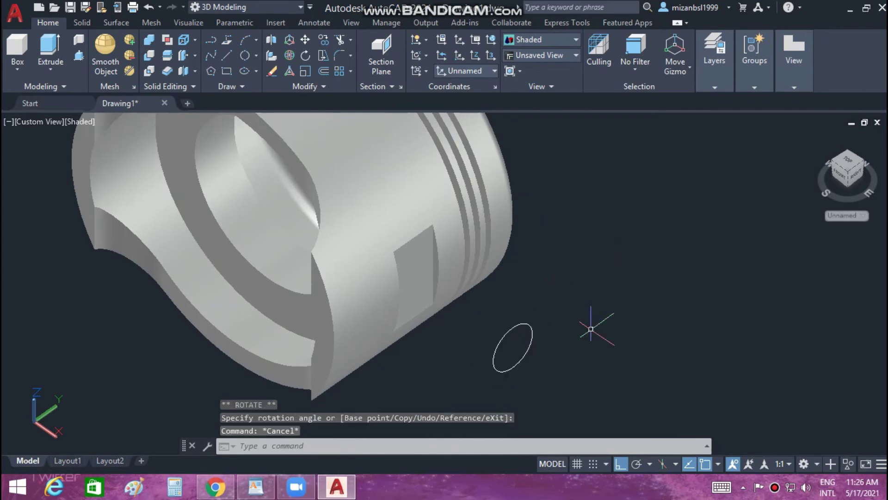
{"action": "scroll", "coordinate": [591, 328], "scroll_direction": "down", "scroll_amount": 3}
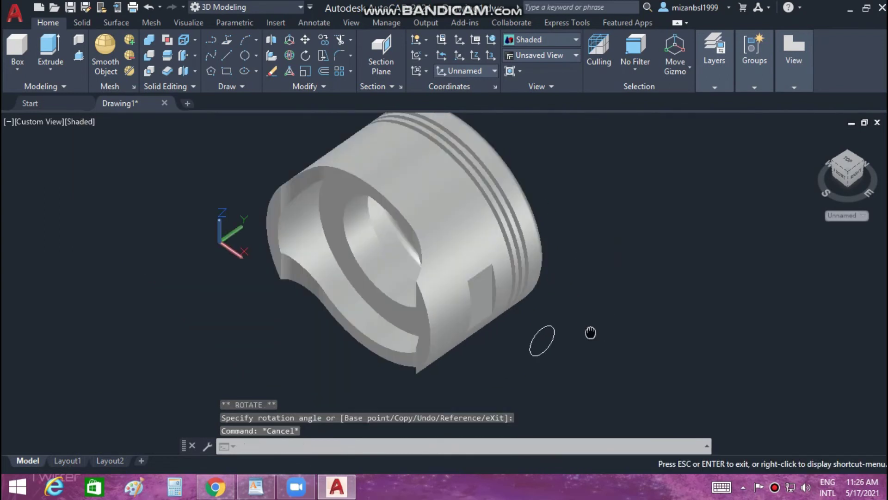
{"action": "middle_click_drag", "start_coordinate": [589, 333], "coordinate": [601, 352], "text": "shift"}
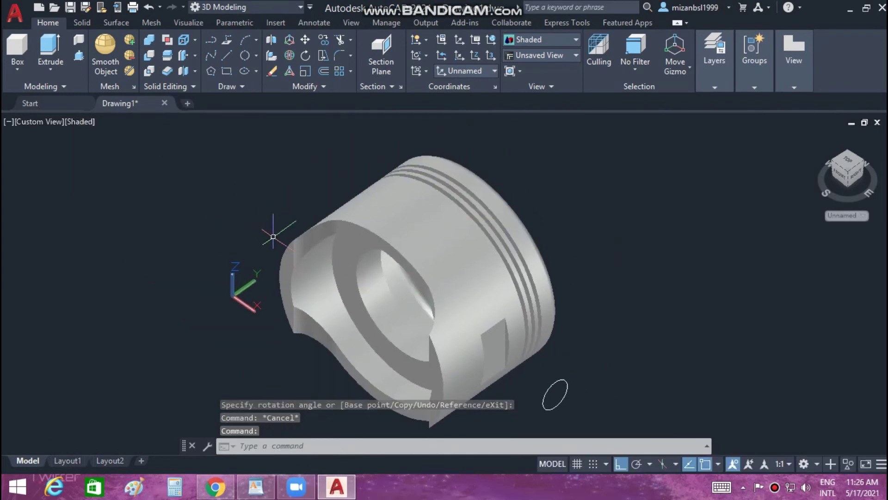
Press-pull the small circle through the piston into a long pin cylinder
{"action": "type", "text": "p"}
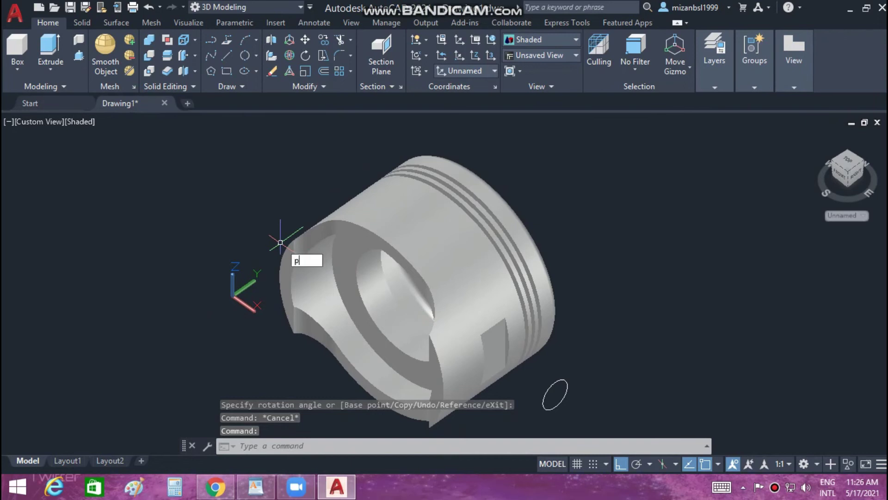
{"action": "key", "text": "Return"}
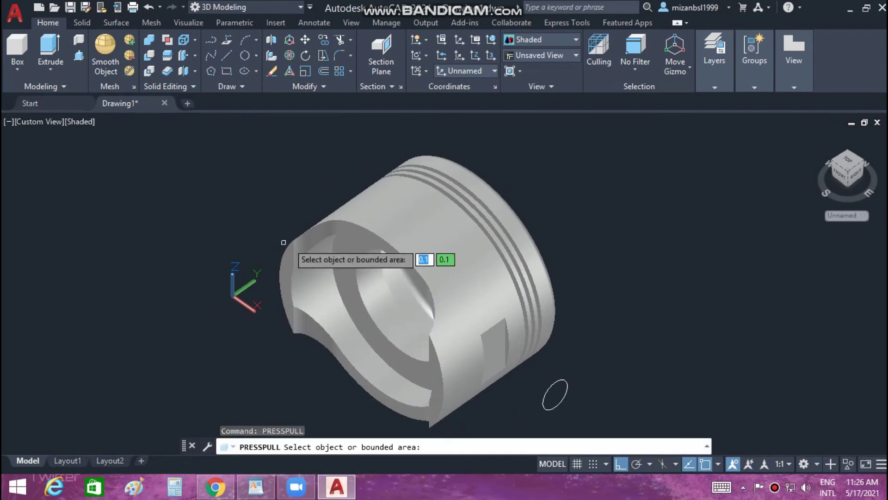
{"action": "left_click", "coordinate": [548, 385]}
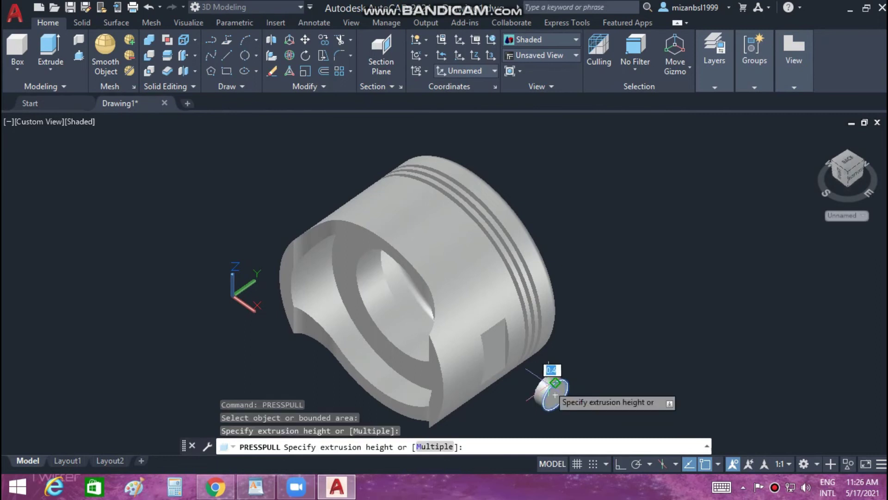
{"action": "left_click", "coordinate": [257, 176]}
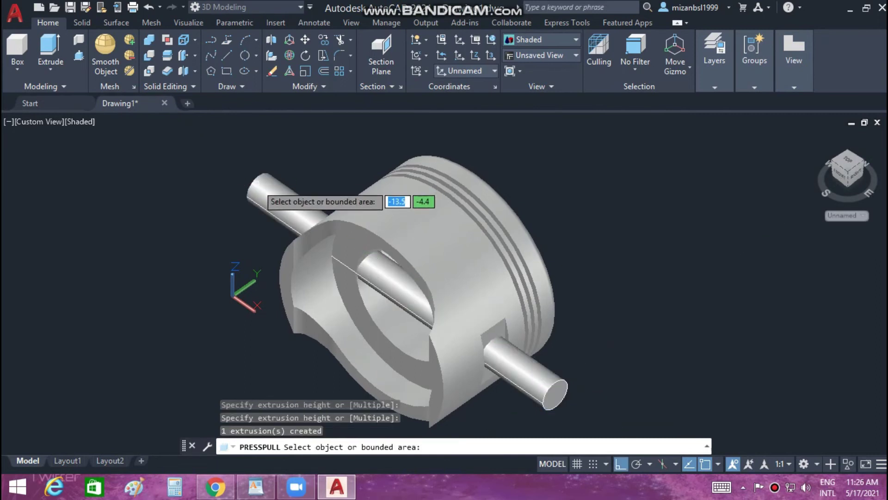
{"action": "key", "text": "Return"}
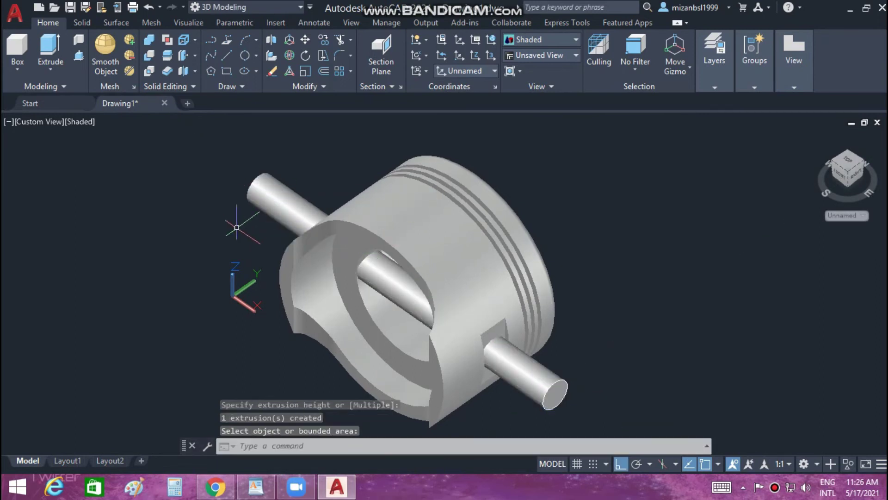
Subtract the pin cylinder from the piston body to cut the pin holes
{"action": "type", "text": "sub"}
{"action": "key", "text": "Return"}
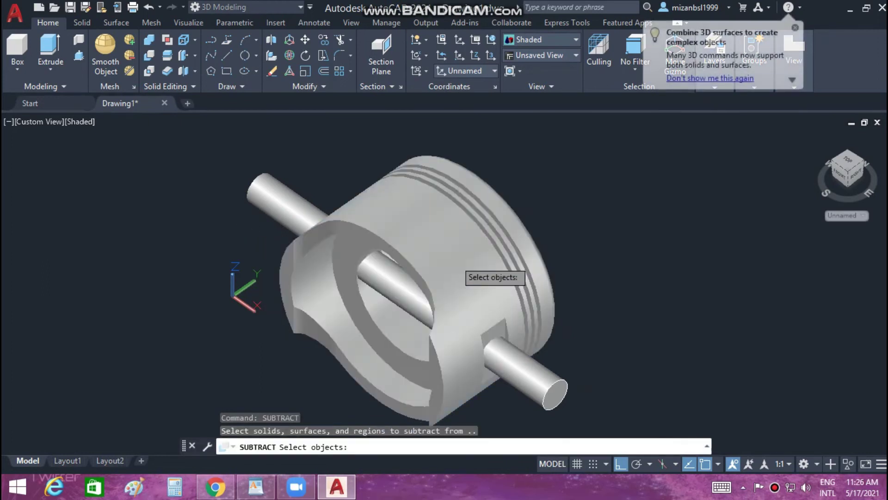
{"action": "left_click", "coordinate": [455, 259]}
{"action": "key", "text": "Return"}
{"action": "left_click", "coordinate": [510, 354]}
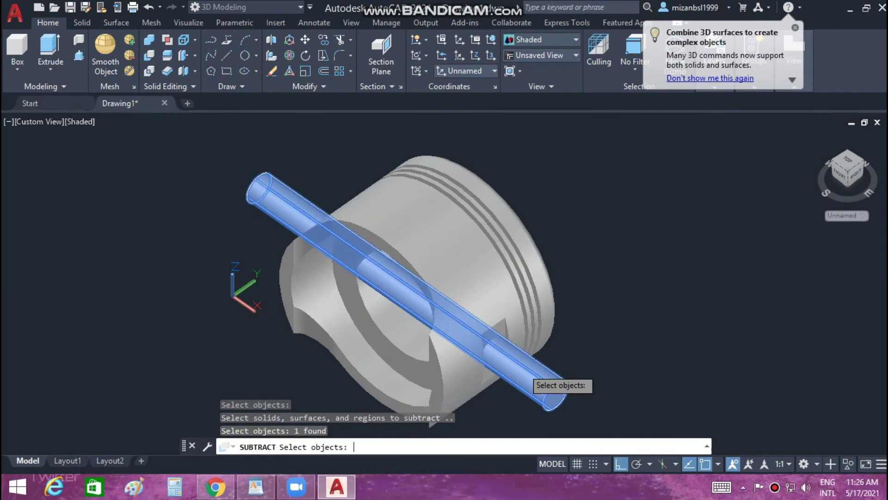
{"action": "key", "text": "Return"}
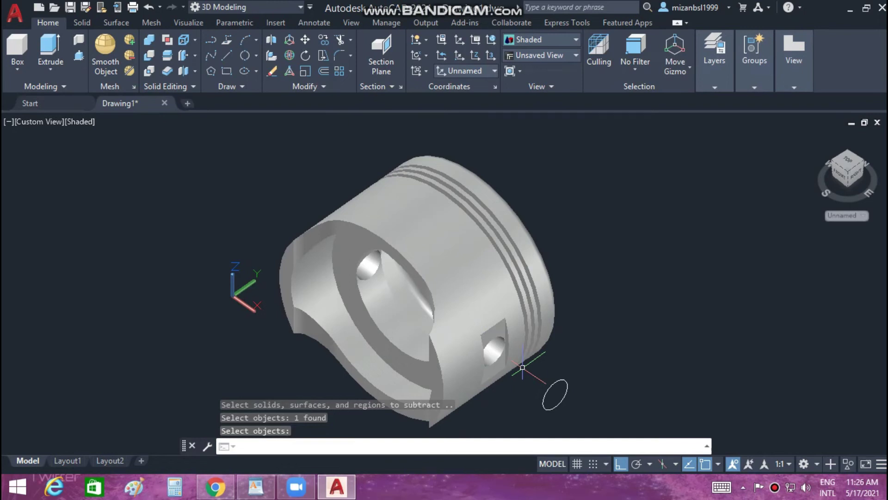
{"action": "key", "text": "Return"}
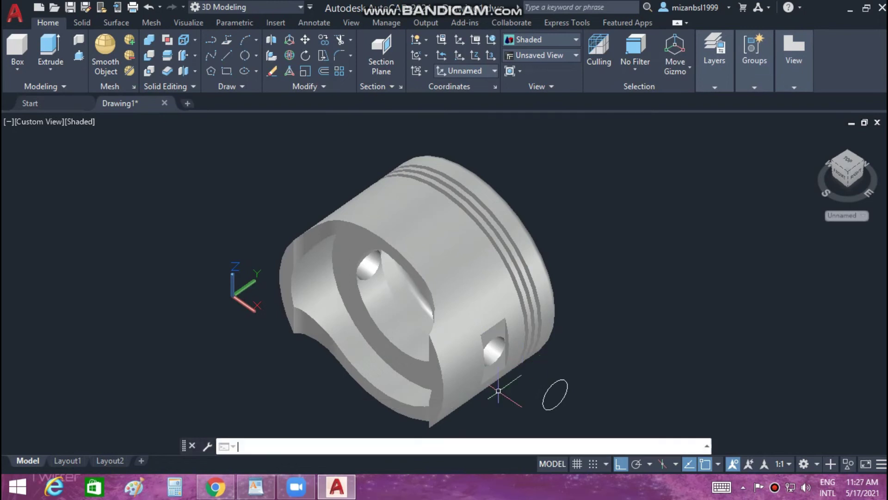
{"action": "mouse_move", "coordinate": [833, 161]}
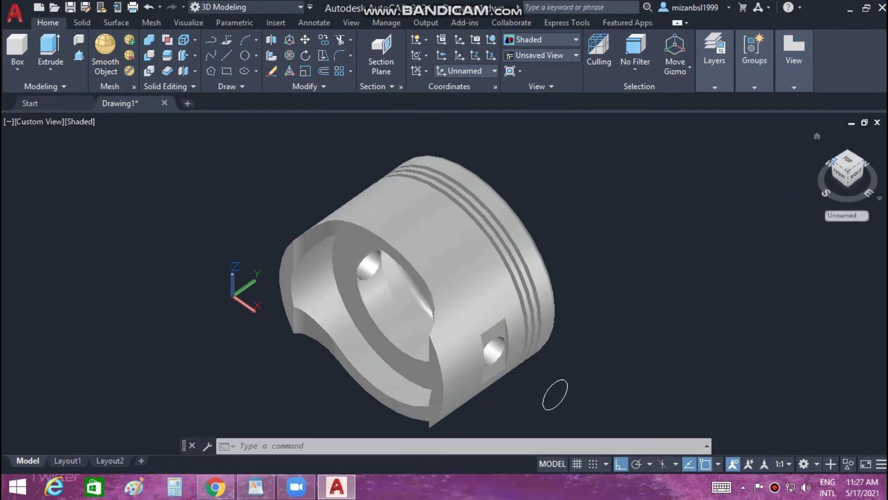
Switch the view to parallel projection and the X-ray visual style
{"action": "middle_click_drag", "start_coordinate": [554, 394], "coordinate": [532, 236], "text": "shift"}
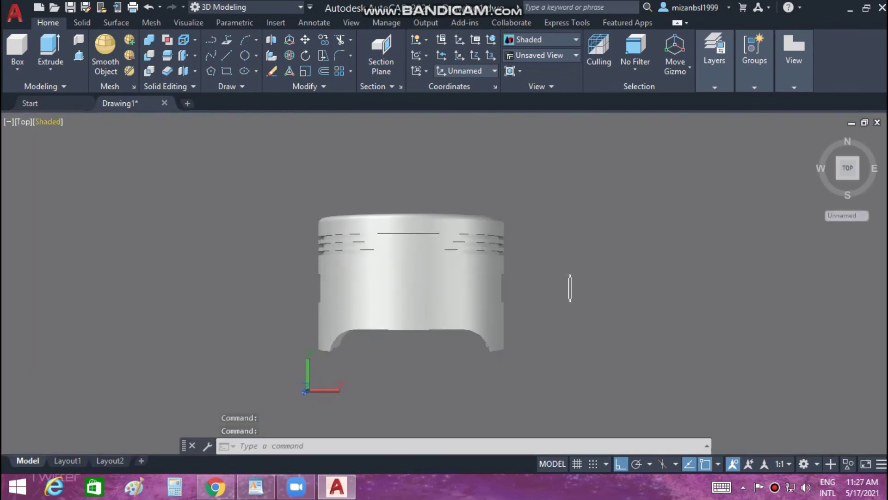
{"action": "right_click", "coordinate": [847, 168]}
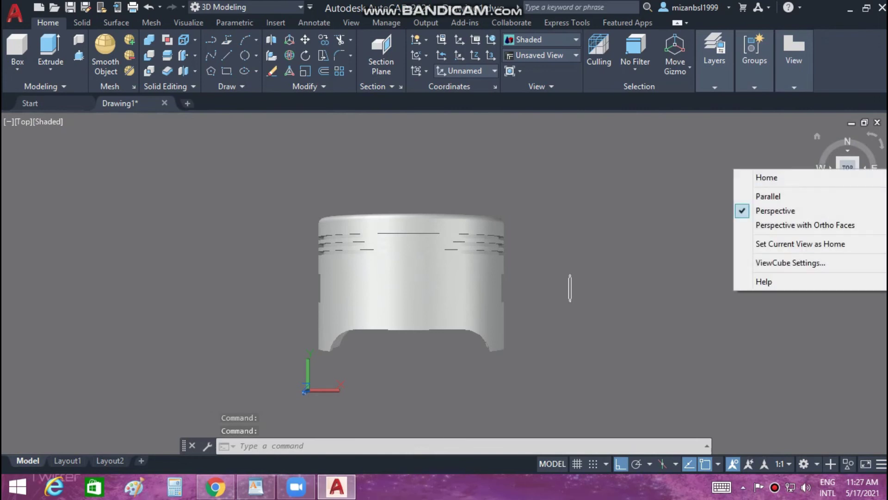
{"action": "left_click", "coordinate": [768, 197]}
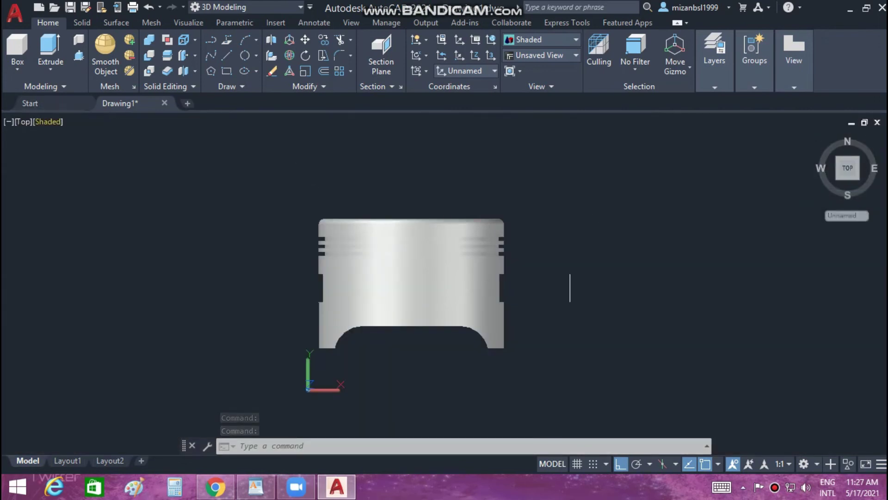
{"action": "left_click", "coordinate": [49, 122]}
{"action": "left_click", "coordinate": [60, 283]}
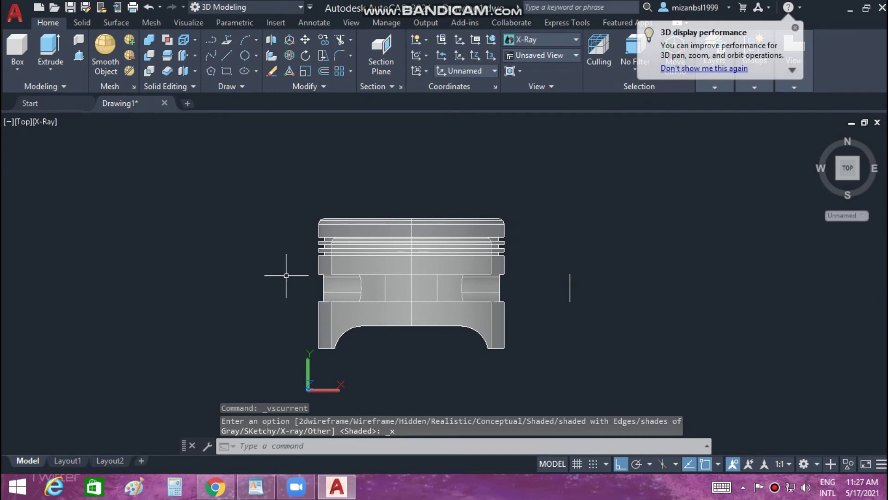
Zoom, pan and orbit to an oblique view showing the pin hole
{"action": "scroll", "coordinate": [555, 284], "scroll_direction": "up", "scroll_amount": 3}
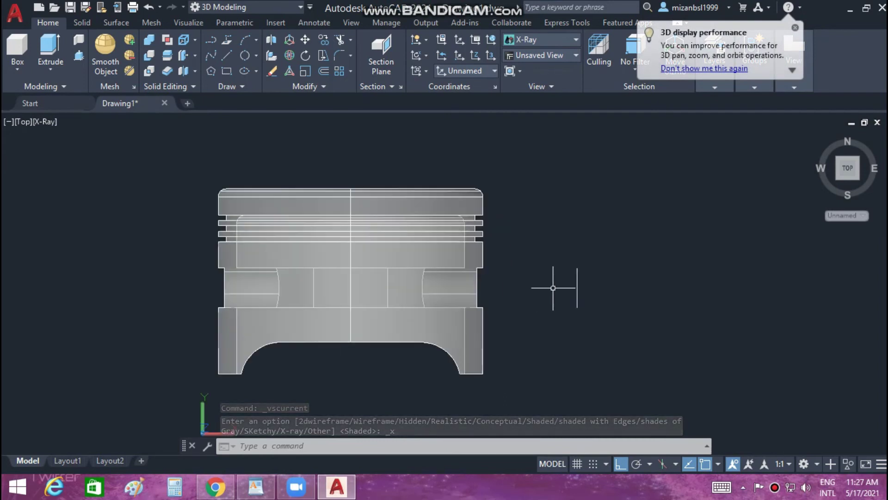
{"action": "middle_click_drag", "start_coordinate": [490, 296], "coordinate": [504, 302]}
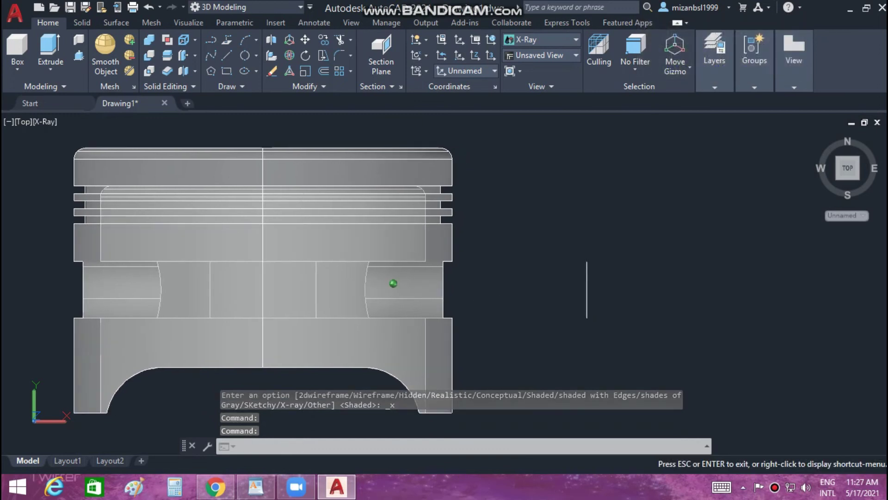
{"action": "middle_click_drag", "start_coordinate": [393, 283], "coordinate": [416, 324], "text": "shift"}
{"action": "mouse_move", "coordinate": [535, 394]}
{"action": "middle_mouse_down", "text": "shift"}
{"action": "mouse_move", "coordinate": [575, 309]}
{"action": "mouse_move", "coordinate": [561, 357]}
{"action": "mouse_move", "coordinate": [563, 341]}
{"action": "mouse_move", "coordinate": [512, 341]}
{"action": "mouse_move", "coordinate": [479, 368]}
{"action": "mouse_move", "coordinate": [559, 279]}
{"action": "middle_mouse_up", "text": "shift"}
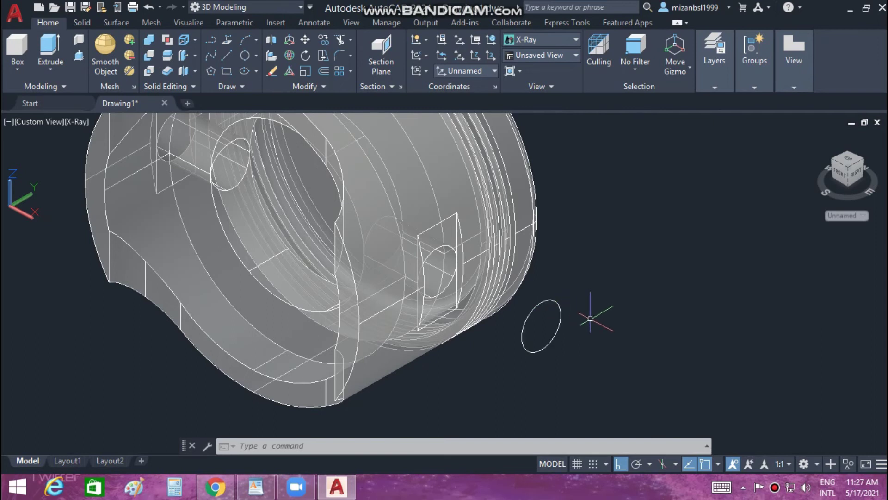
Try a 0.2 grip resize on the small circle, then undo it
{"action": "key", "text": "Escape"}
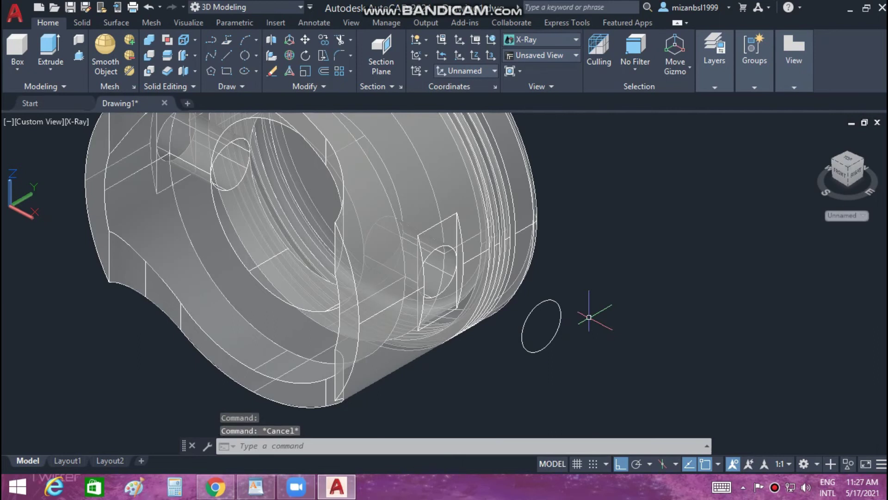
{"action": "left_click", "coordinate": [561, 314]}
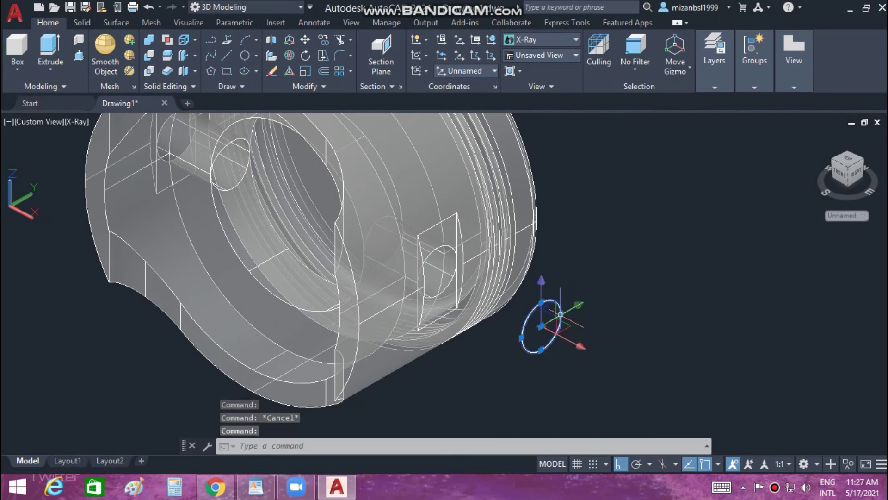
{"action": "left_click", "coordinate": [522, 337]}
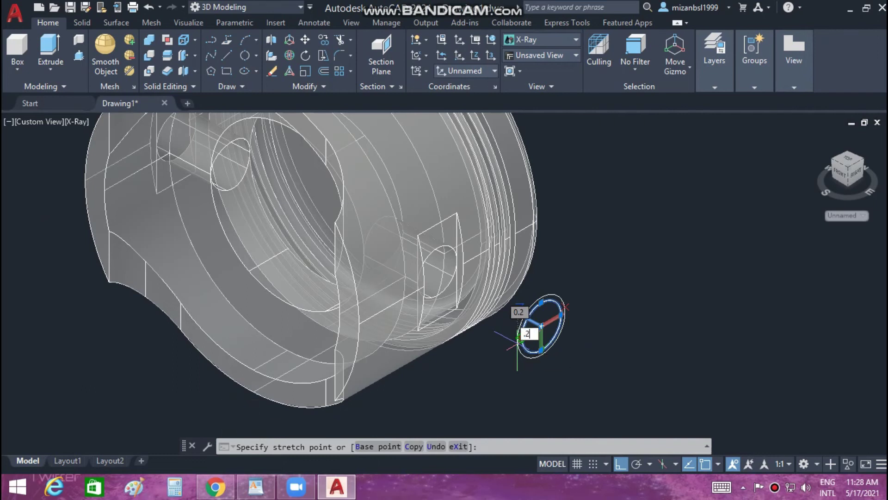
{"action": "key", "text": "Return"}
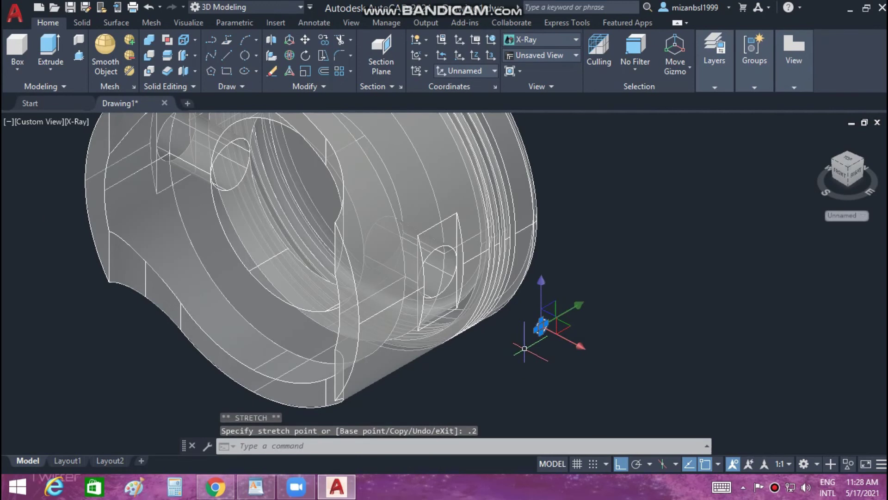
{"action": "key", "text": "ctrl+z"}
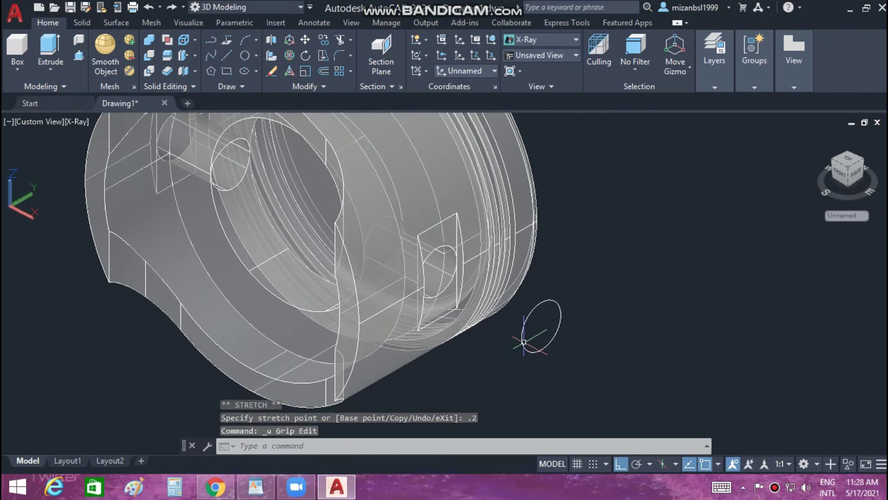
Stretch the circle's left quadrant grip to a slightly larger radius, then clear the selection
{"action": "left_click", "coordinate": [523, 342]}
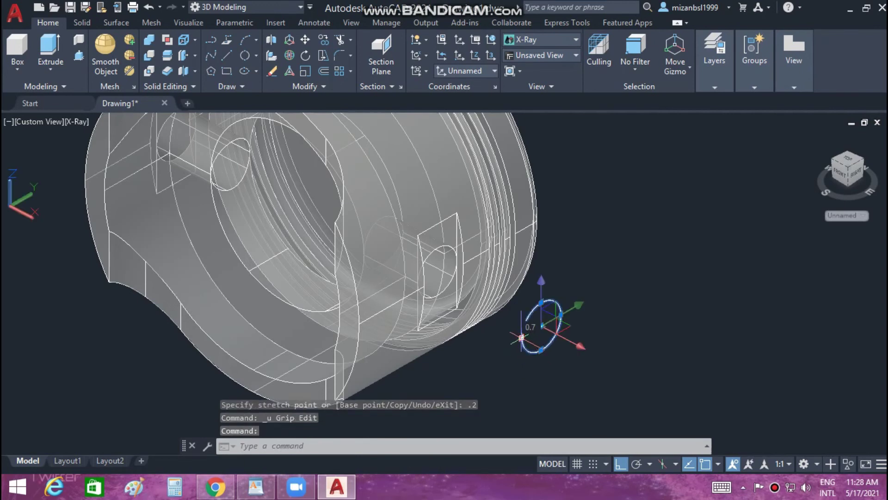
{"action": "left_click", "coordinate": [521, 337]}
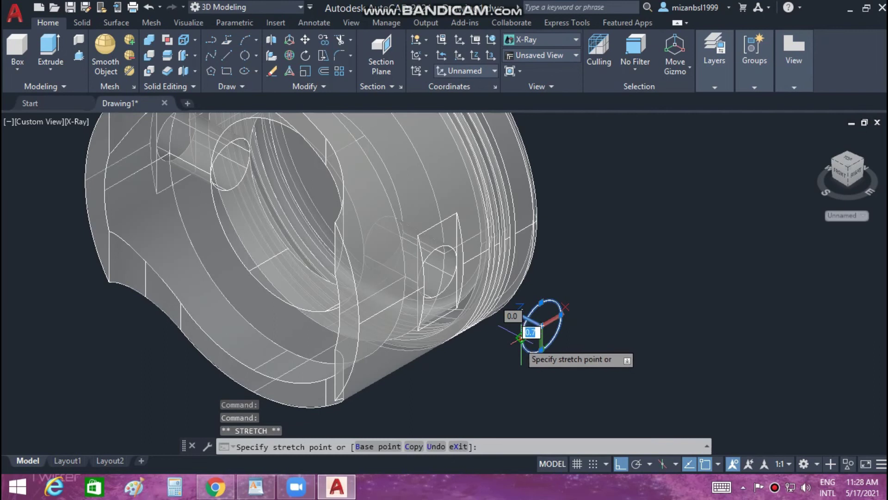
{"action": "left_click", "coordinate": [516, 341]}
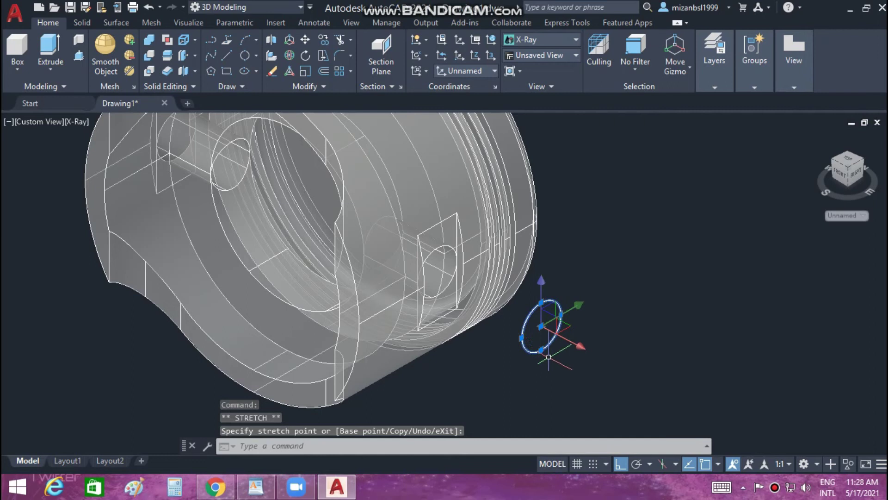
{"action": "left_click", "coordinate": [541, 326]}
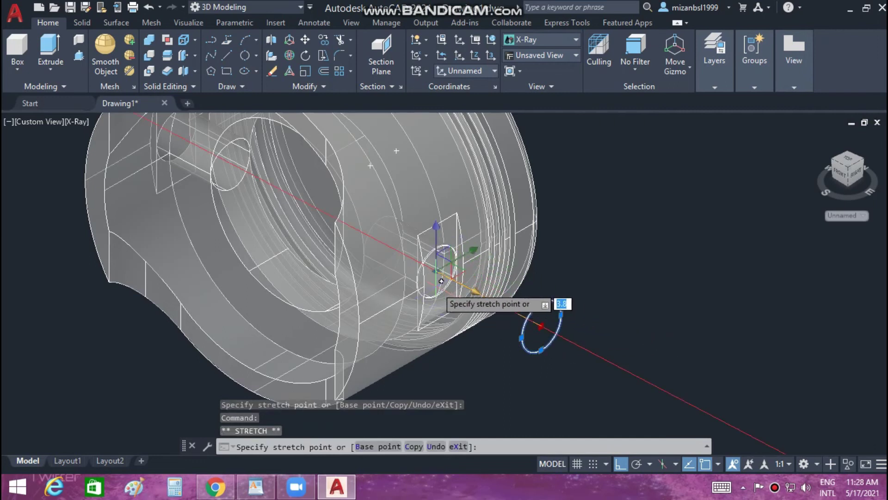
{"action": "left_click", "coordinate": [542, 326]}
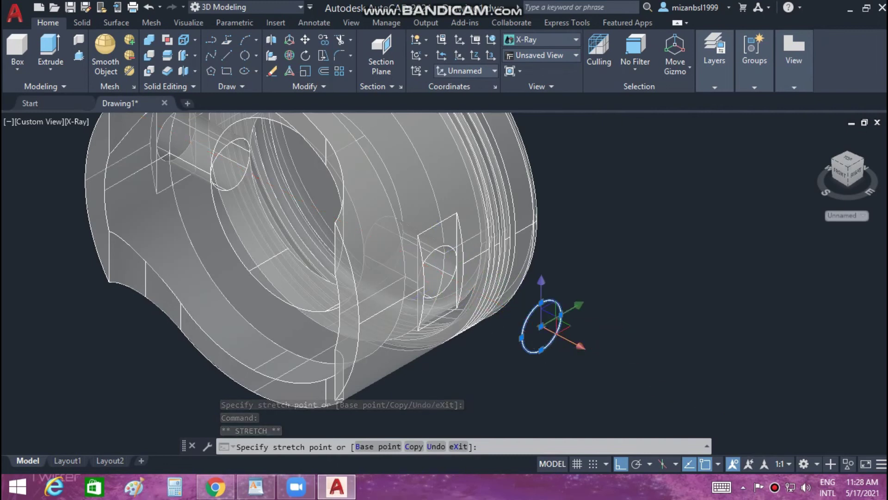
{"action": "left_click", "coordinate": [521, 338]}
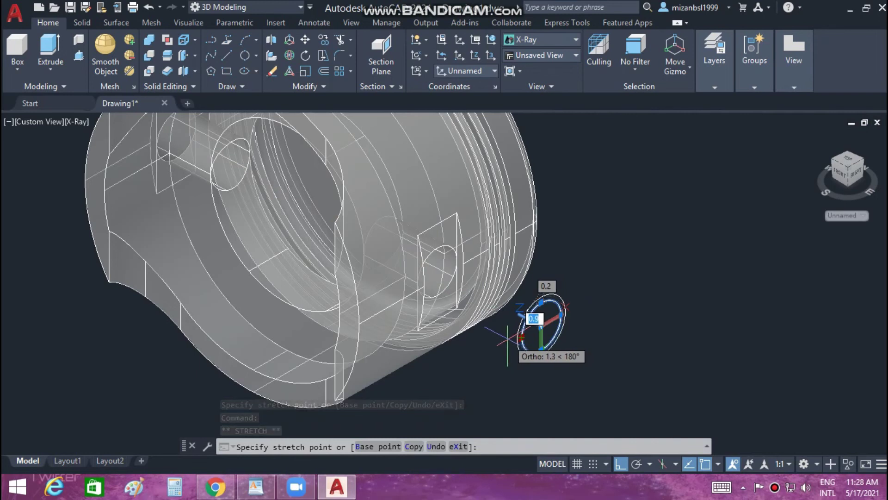
{"action": "left_click", "coordinate": [509, 339]}
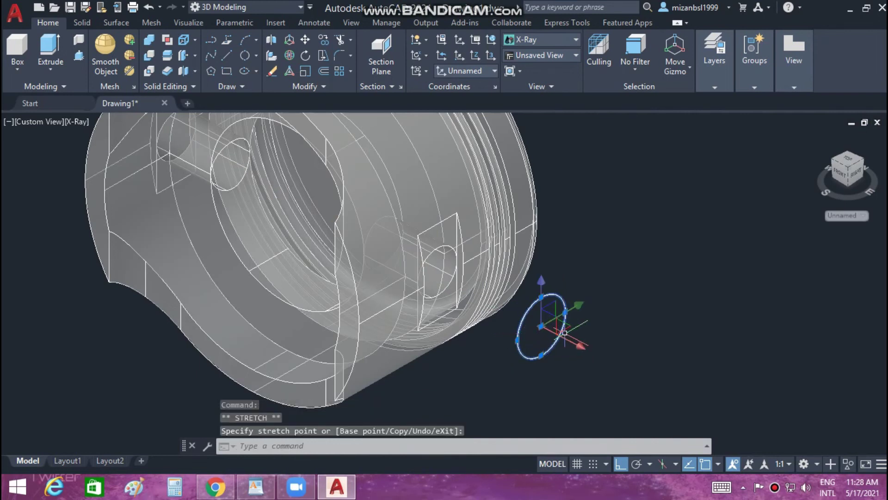
{"action": "left_click", "coordinate": [540, 326]}
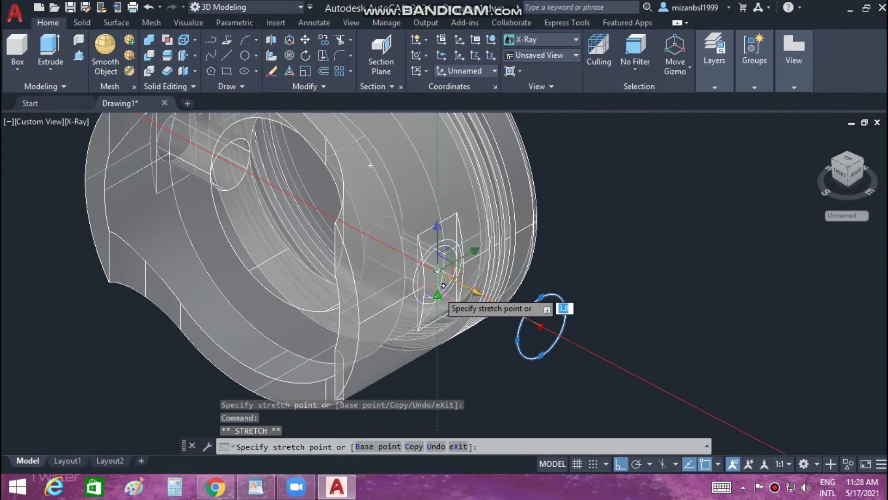
{"action": "left_click", "coordinate": [522, 334]}
{"action": "left_click", "coordinate": [558, 400]}
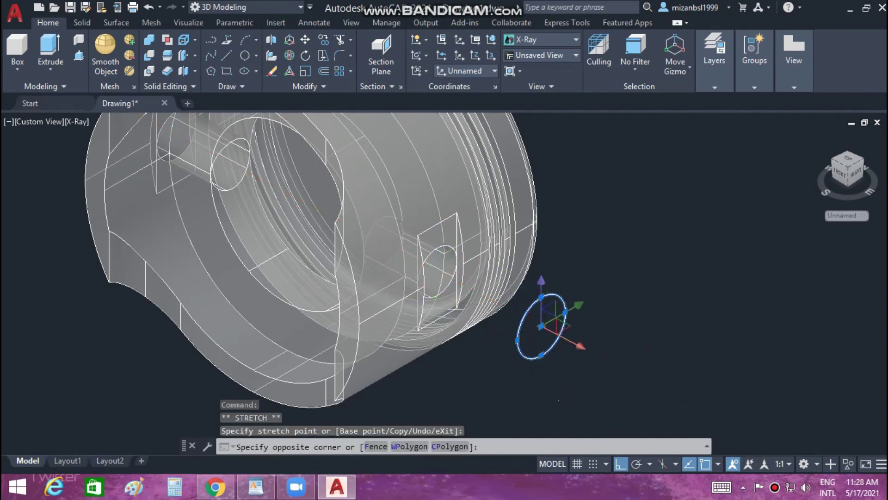
{"action": "key", "text": "Escape"}
{"action": "key", "text": "Escape"}
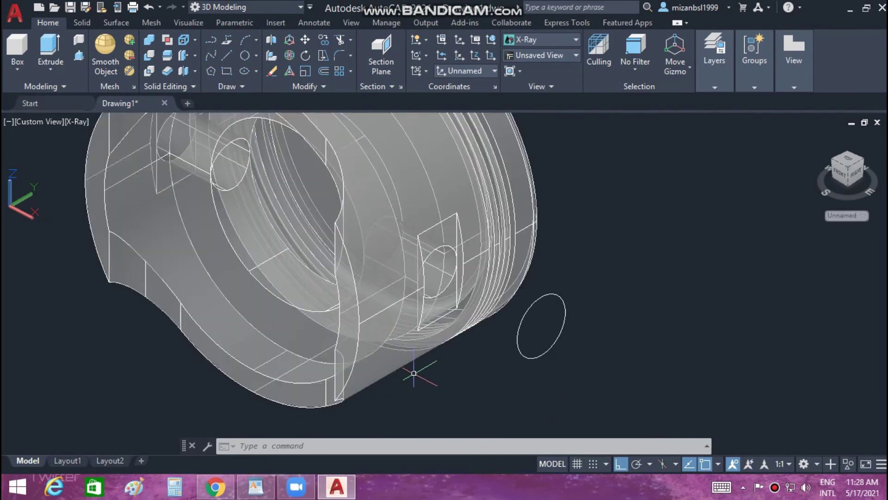
Press-pull the small circle into a 0.1-thick disc
{"action": "type", "text": "pre"}
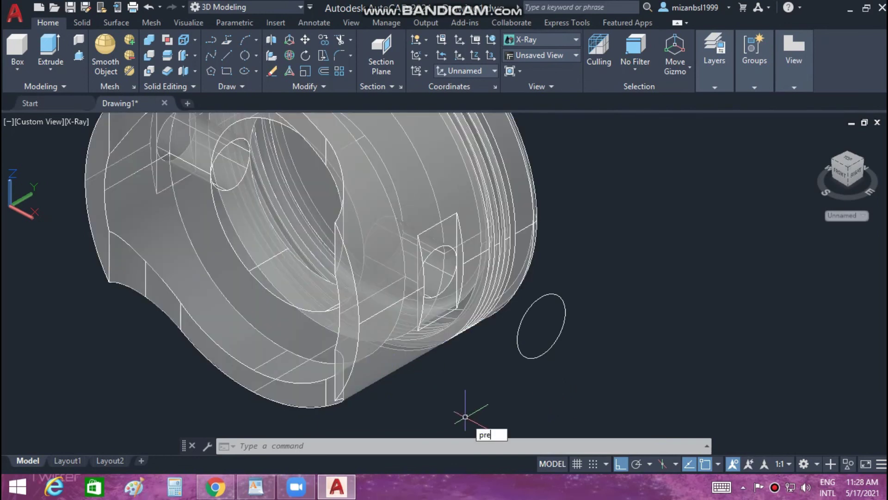
{"action": "key", "text": "Return"}
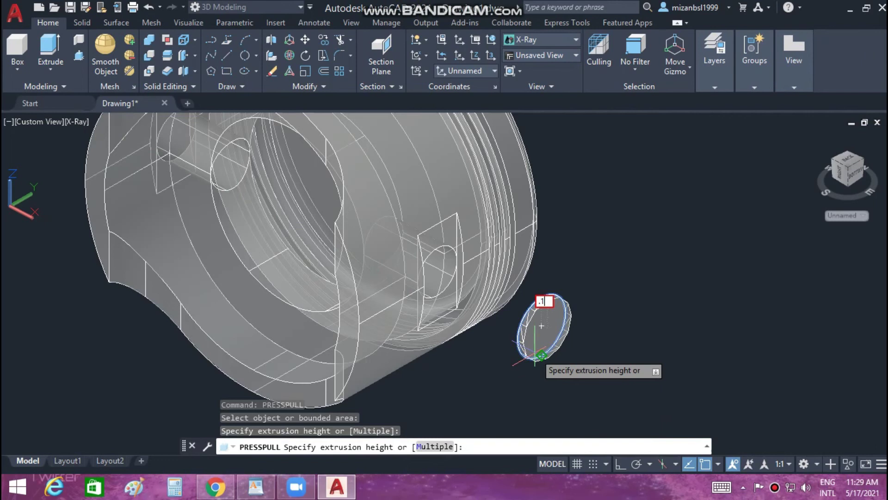
{"action": "key", "text": "Return"}
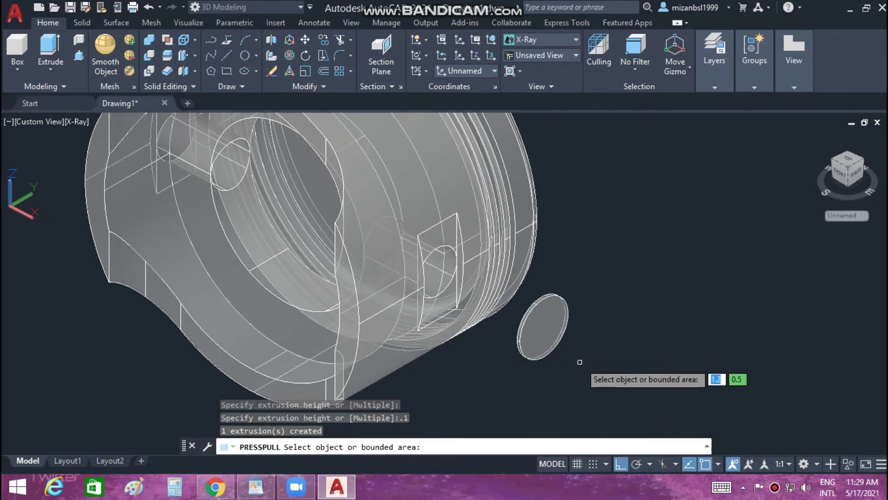
{"action": "key", "text": "Return"}
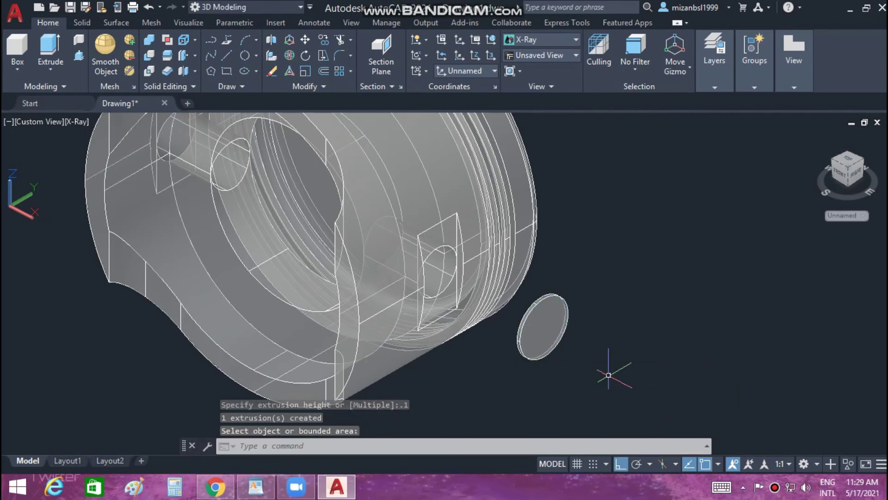
{"action": "middle_click_drag", "start_coordinate": [541, 323], "coordinate": [558, 352], "text": "shift"}
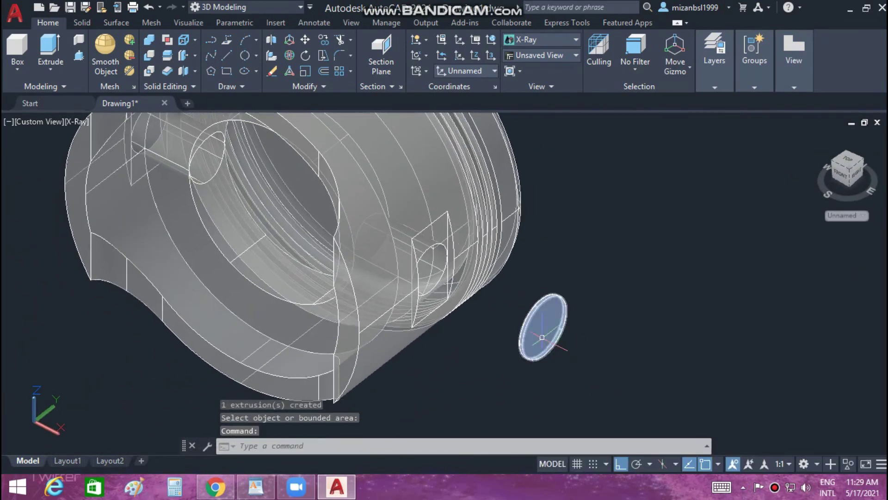
Move the disc along its axis to the recess midpoint on the piston
{"action": "left_click", "coordinate": [542, 338]}
{"action": "left_click", "coordinate": [544, 327]}
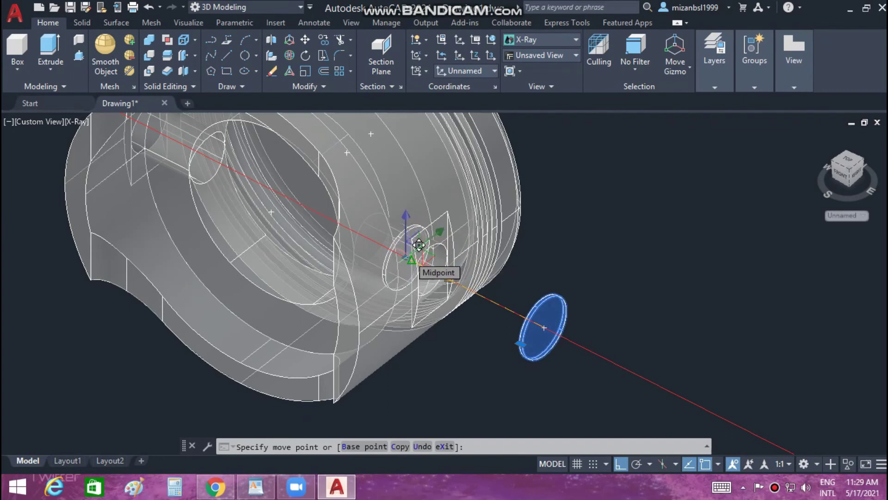
{"action": "left_click", "coordinate": [419, 245]}
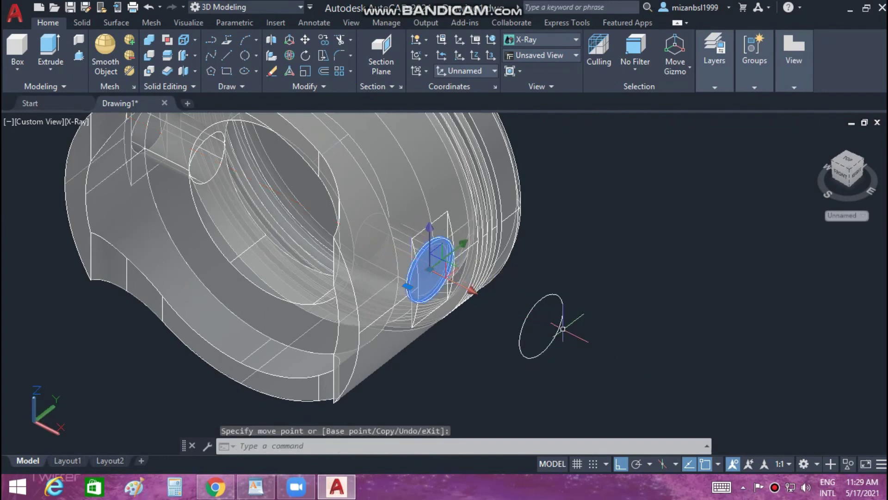
{"action": "middle_click_drag", "start_coordinate": [563, 328], "coordinate": [553, 333], "text": "shift"}
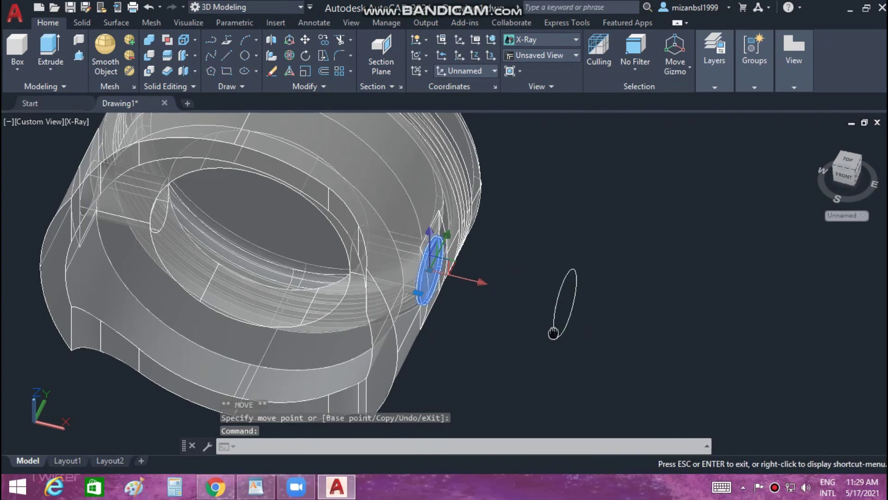
{"action": "mouse_move", "coordinate": [554, 333]}
{"action": "middle_mouse_down", "text": "shift"}
{"action": "mouse_move", "coordinate": [532, 324]}
{"action": "mouse_move", "coordinate": [542, 319]}
{"action": "middle_mouse_up", "text": "shift"}
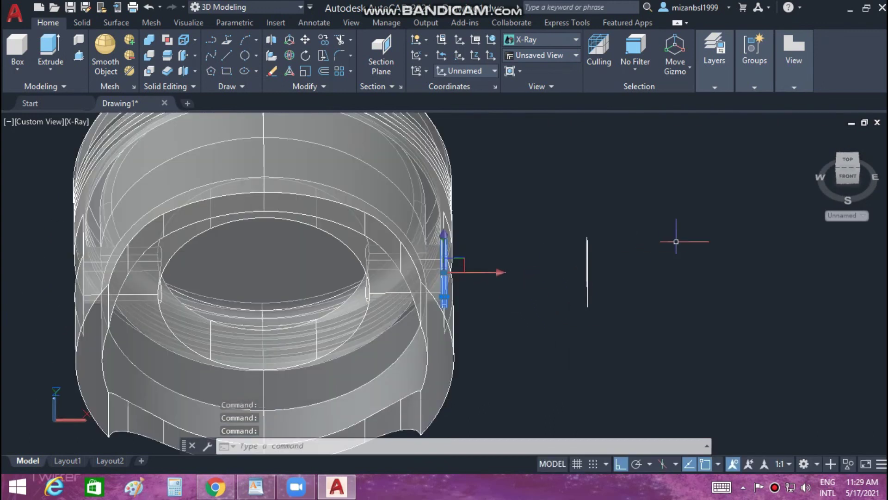
In Top view, shift the disc along X into the side recess, then reselect it
{"action": "left_click", "coordinate": [848, 159]}
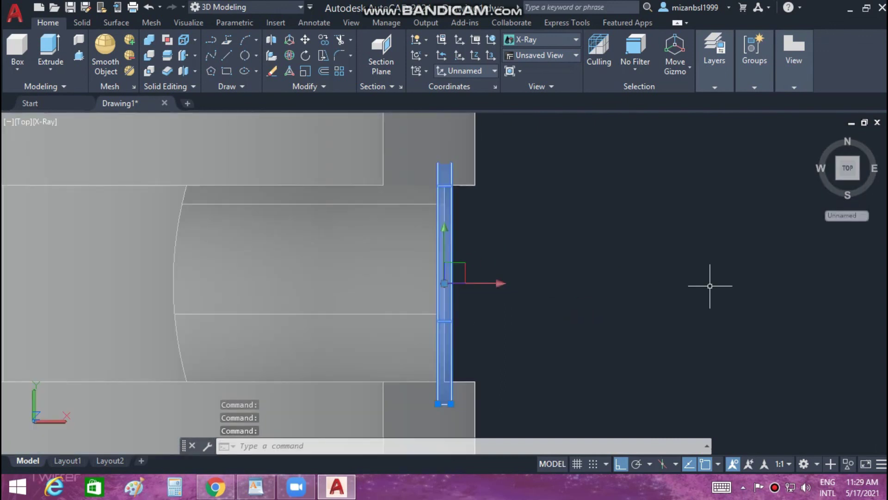
{"action": "left_click", "coordinate": [546, 296]}
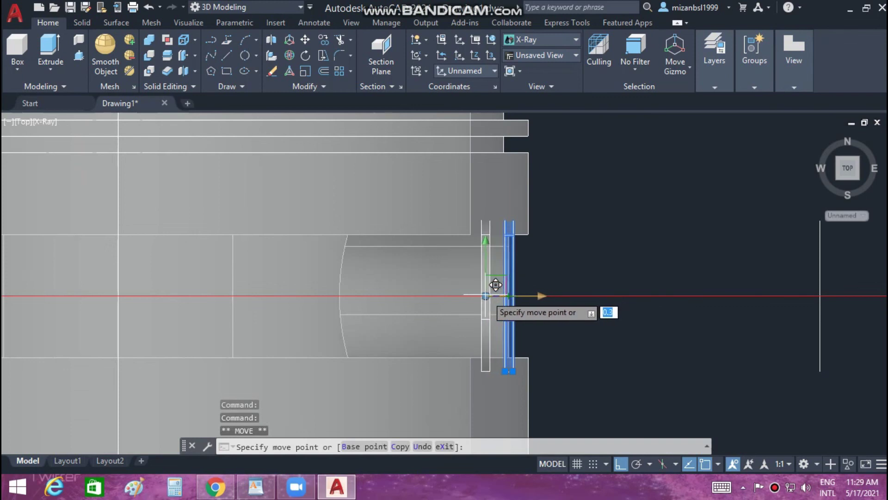
{"action": "left_click", "coordinate": [486, 295]}
{"action": "middle_click_drag", "start_coordinate": [509, 296], "coordinate": [575, 305], "text": "shift"}
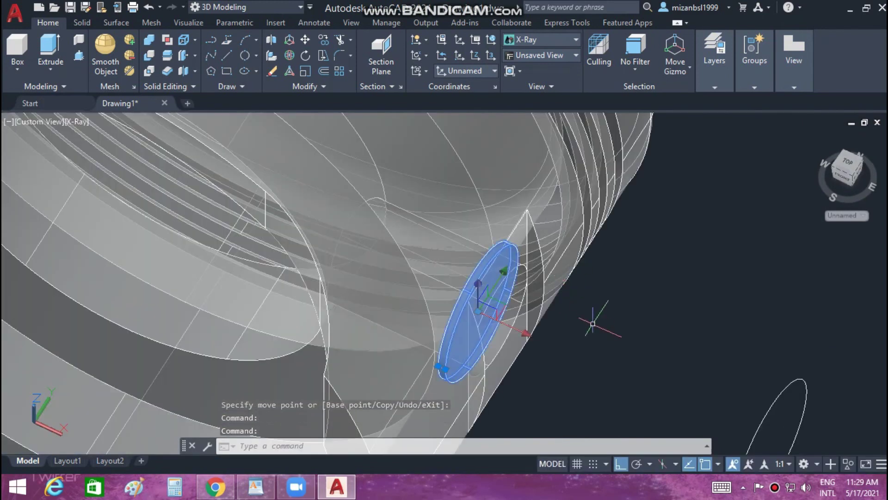
{"action": "key", "text": "Escape"}
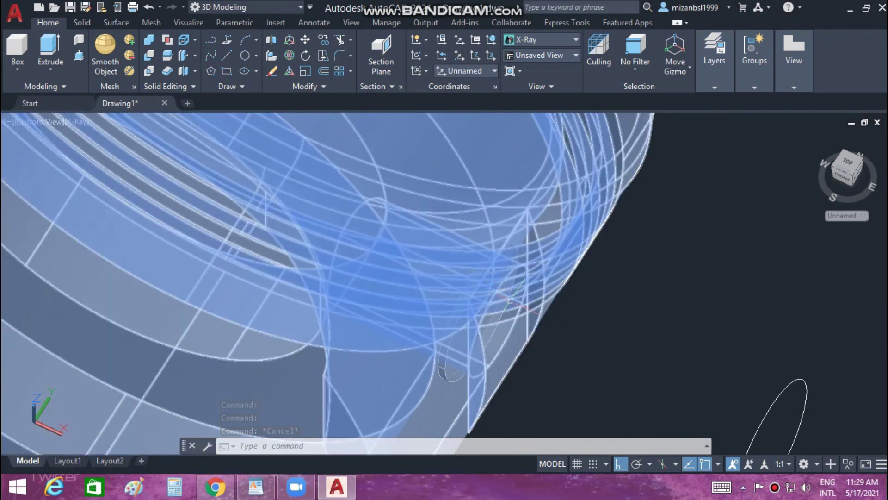
{"action": "mouse_move", "coordinate": [535, 356]}
{"action": "middle_mouse_down", "text": "shift"}
{"action": "mouse_move", "coordinate": [477, 308]}
{"action": "mouse_move", "coordinate": [498, 321]}
{"action": "middle_mouse_up", "text": "shift"}
{"action": "left_click", "coordinate": [498, 322]}
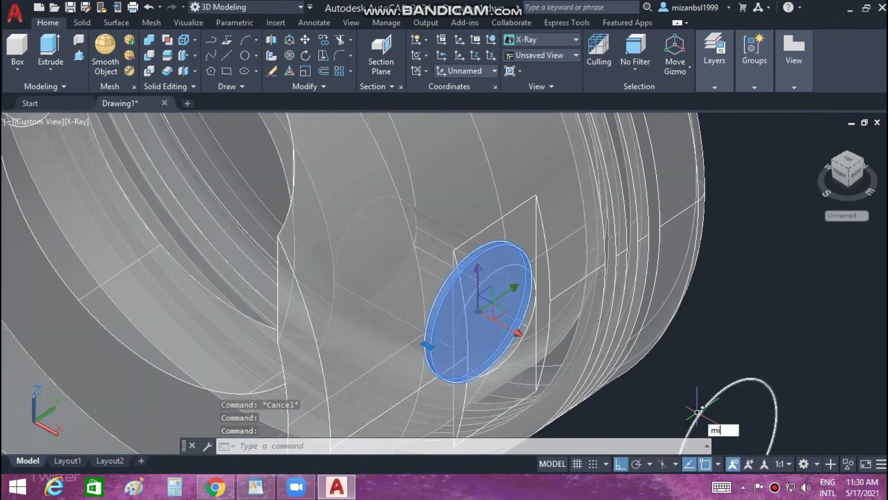
Mirror the disc across the piston's vertical centre line in Top view, keeping the original
{"action": "key", "text": "Return"}
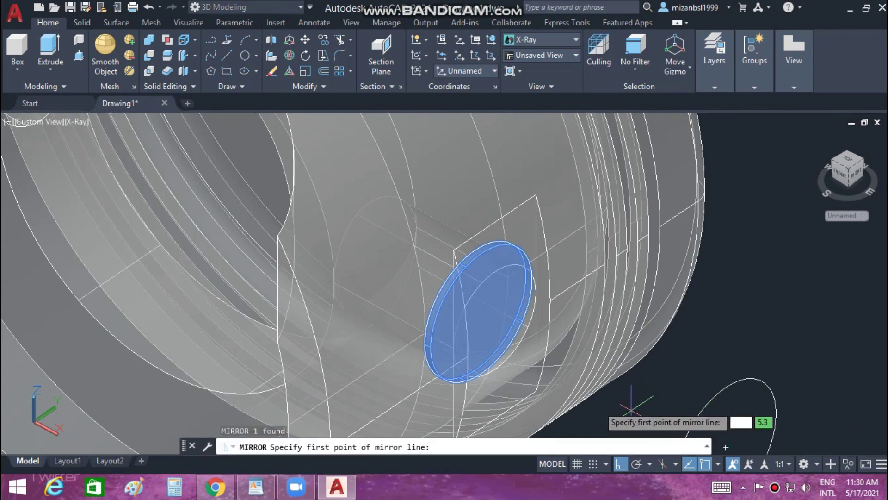
{"action": "scroll", "coordinate": [694, 407], "scroll_direction": "down", "scroll_amount": 3}
{"action": "scroll", "coordinate": [689, 397], "scroll_direction": "down", "scroll_amount": 3}
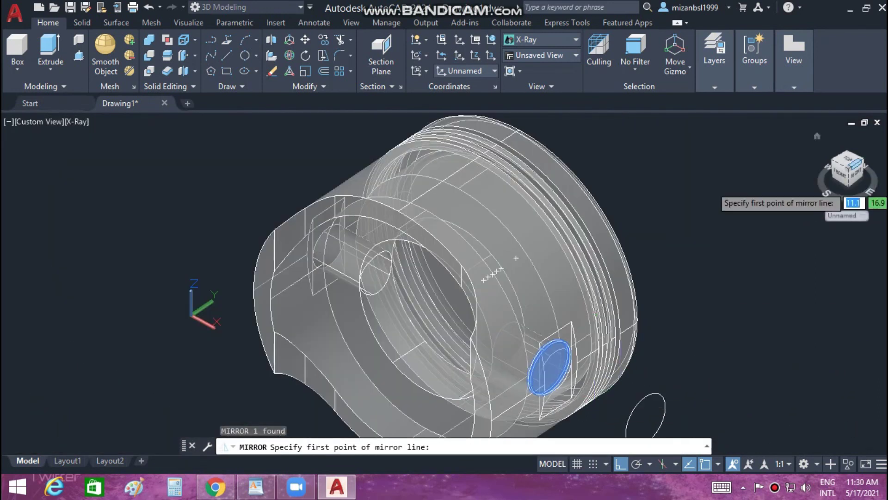
{"action": "left_click", "coordinate": [849, 162]}
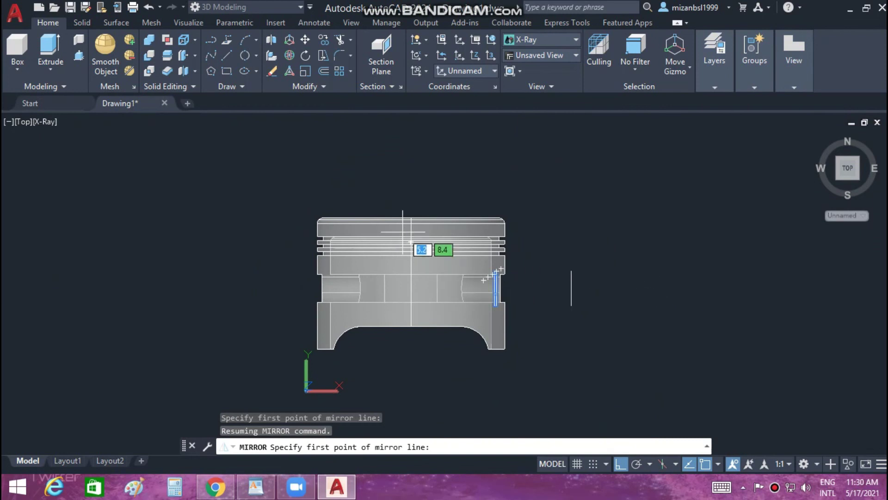
{"action": "left_click", "coordinate": [410, 223]}
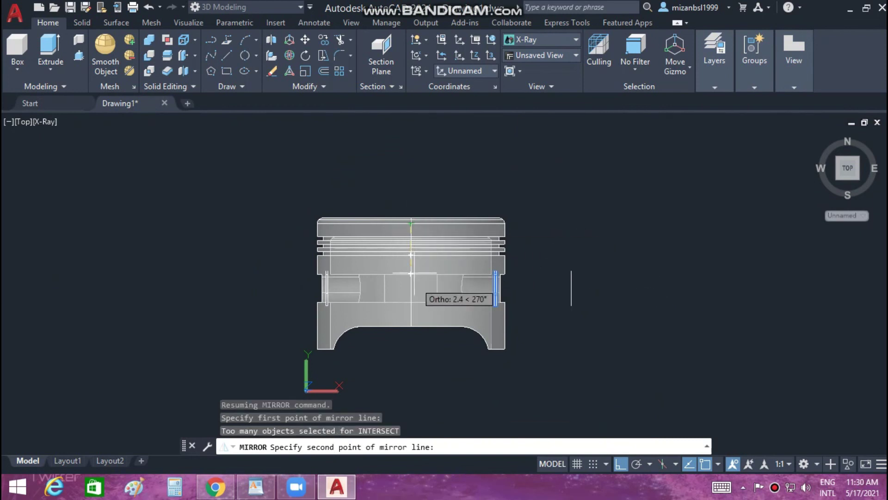
{"action": "left_click", "coordinate": [408, 361]}
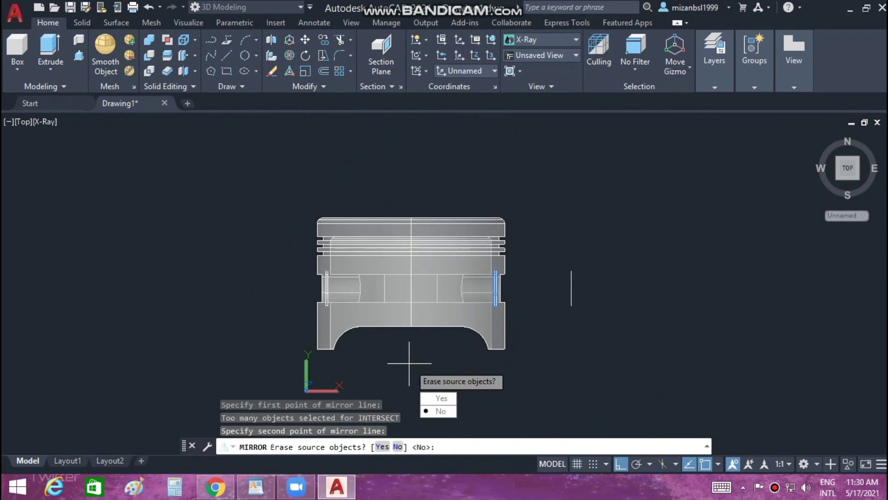
{"action": "key", "text": "Return"}
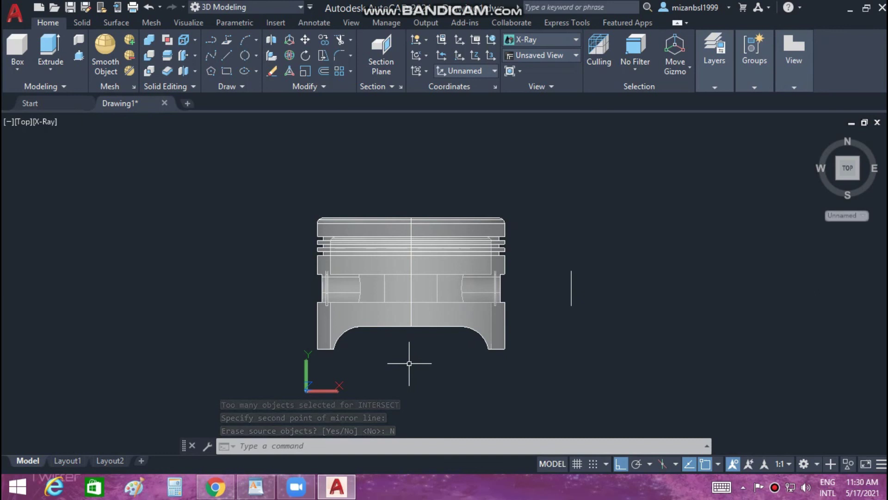
Start SUBTRACT with the piston as the solid to cut from
{"action": "type", "text": "su"}
{"action": "key", "text": "Return"}
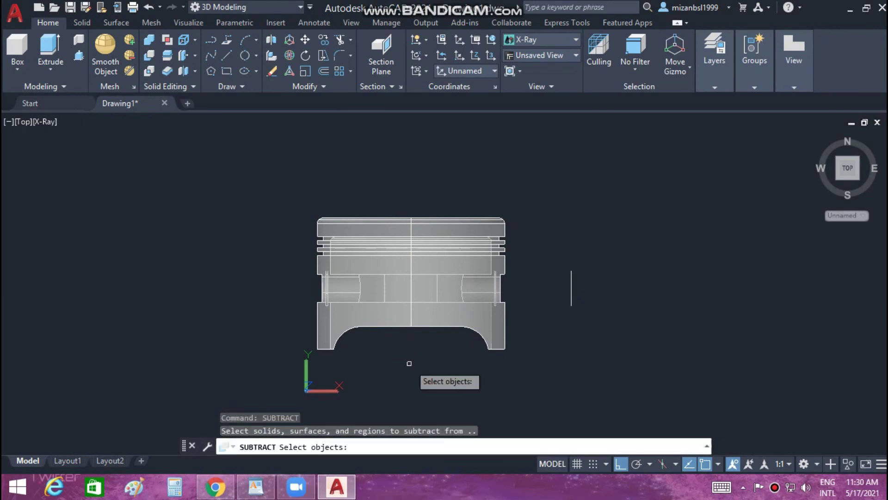
{"action": "left_click", "coordinate": [432, 299]}
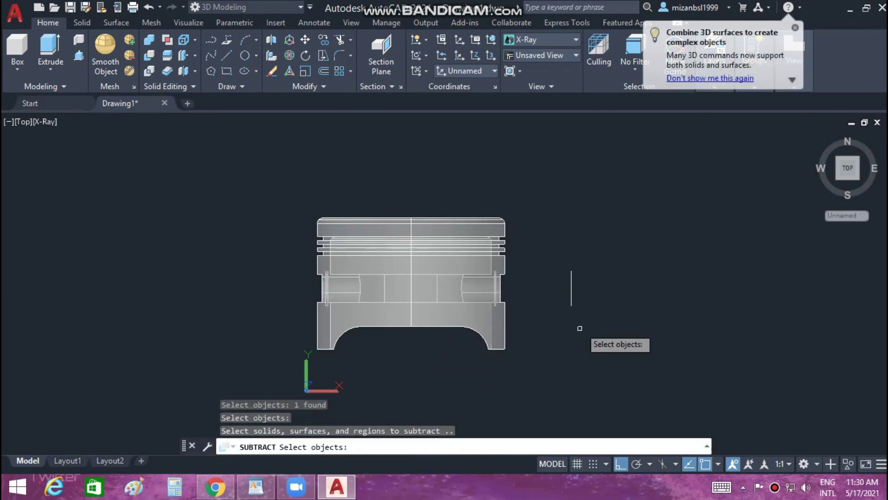
{"action": "key", "text": "Return"}
{"action": "middle_click_drag", "start_coordinate": [527, 319], "coordinate": [491, 259], "text": "shift"}
{"action": "middle_click_drag", "start_coordinate": [449, 286], "coordinate": [448, 281], "text": "shift"}
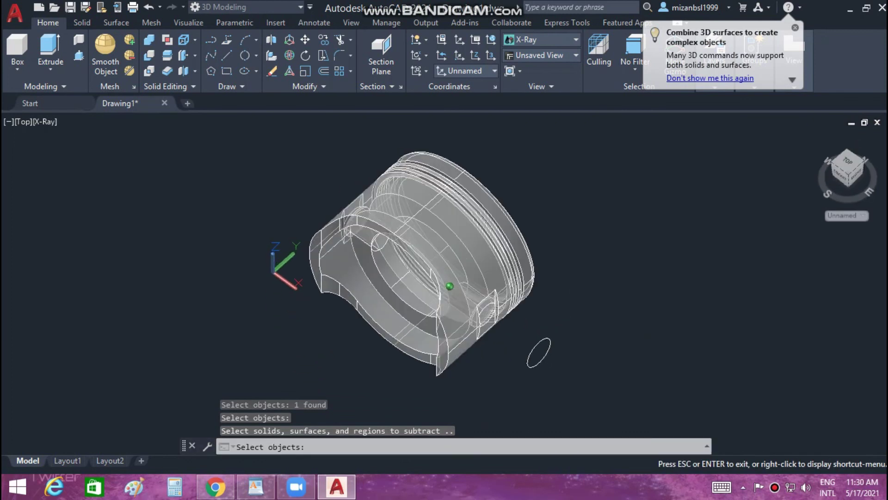
{"action": "scroll", "coordinate": [508, 342], "scroll_direction": "up", "scroll_amount": 5}
{"action": "mouse_move", "coordinate": [494, 311]}
{"action": "middle_mouse_down"}
{"action": "mouse_move", "coordinate": [454, 289]}
{"action": "mouse_move", "coordinate": [466, 343]}
{"action": "middle_mouse_up"}
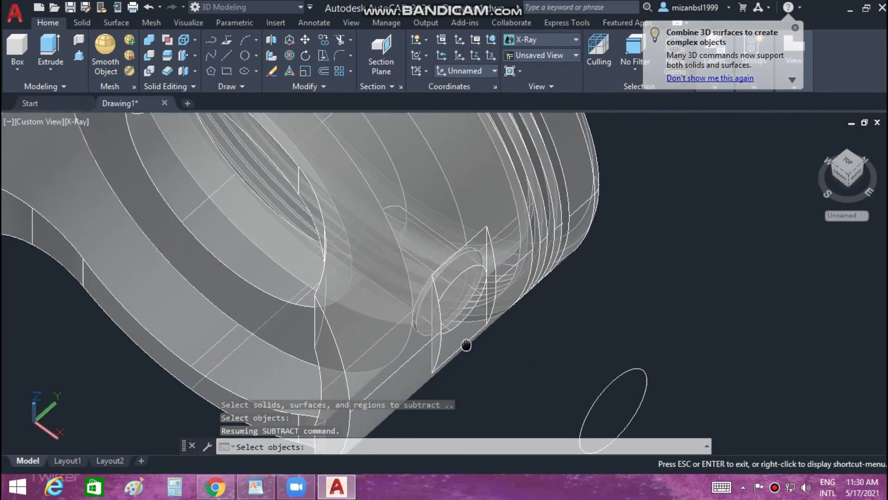
{"action": "mouse_move", "coordinate": [498, 368]}
{"action": "middle_mouse_down"}
{"action": "mouse_move", "coordinate": [481, 397]}
{"action": "mouse_move", "coordinate": [476, 380]}
{"action": "middle_mouse_up"}
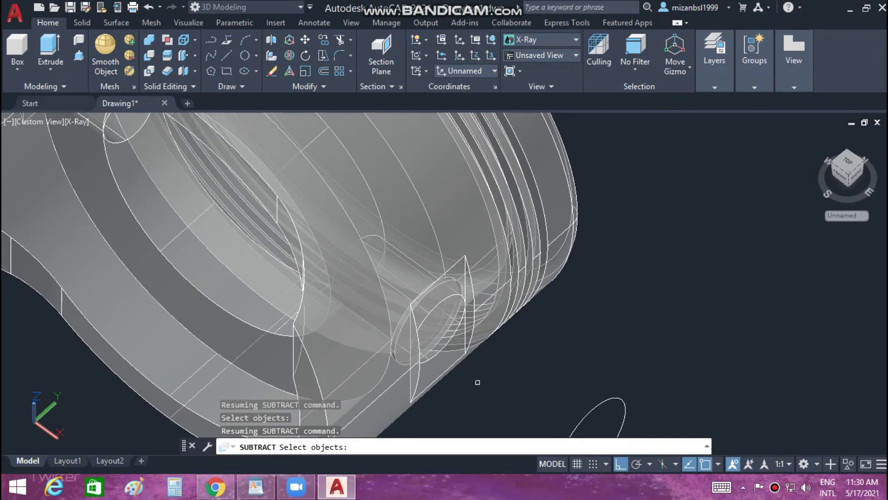
{"action": "scroll", "coordinate": [463, 361], "scroll_direction": "up", "scroll_amount": 3}
Subtract both thin discs from the piston to form the pin-boss holes
{"action": "left_click", "coordinate": [486, 324]}
{"action": "scroll", "coordinate": [485, 324], "scroll_direction": "down", "scroll_amount": 3}
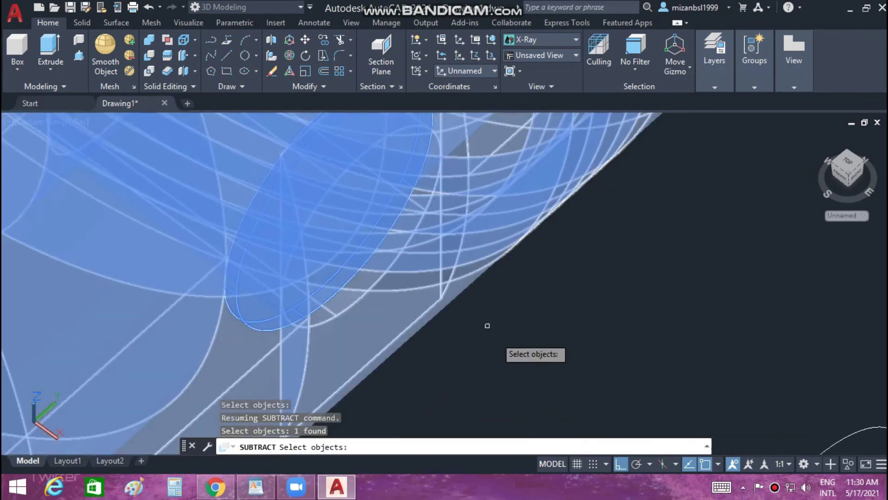
{"action": "scroll", "coordinate": [485, 323], "scroll_direction": "down", "scroll_amount": 4}
{"action": "scroll", "coordinate": [387, 346], "scroll_direction": "down", "scroll_amount": 1}
{"action": "middle_click_drag", "start_coordinate": [327, 353], "coordinate": [393, 324], "text": "shift"}
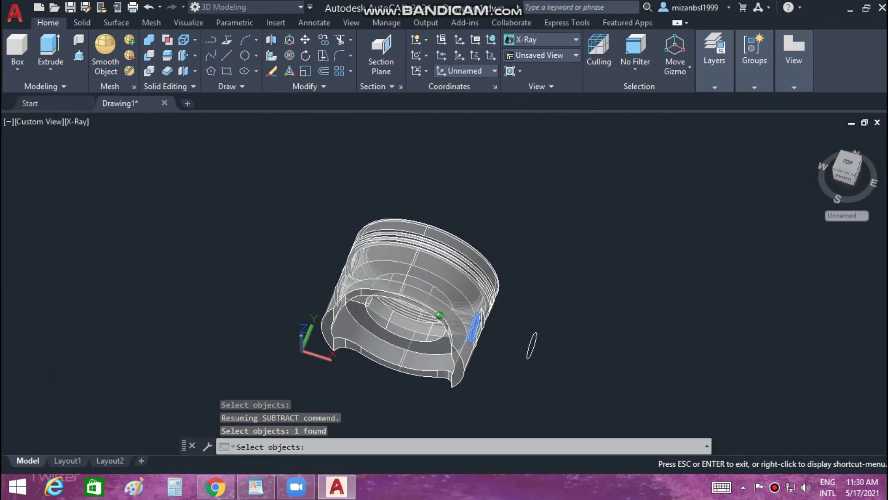
{"action": "scroll", "coordinate": [422, 366], "scroll_direction": "up", "scroll_amount": 2}
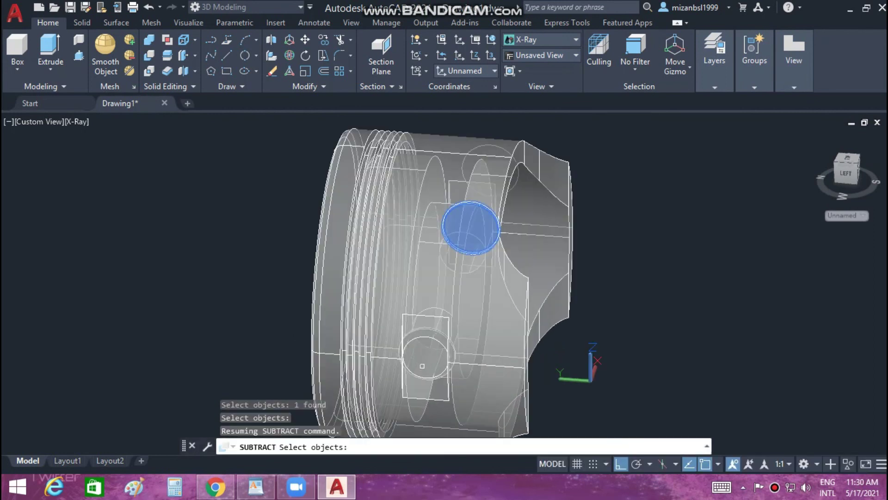
{"action": "left_click", "coordinate": [423, 356]}
{"action": "middle_click_drag", "start_coordinate": [612, 329], "coordinate": [638, 260], "text": "shift"}
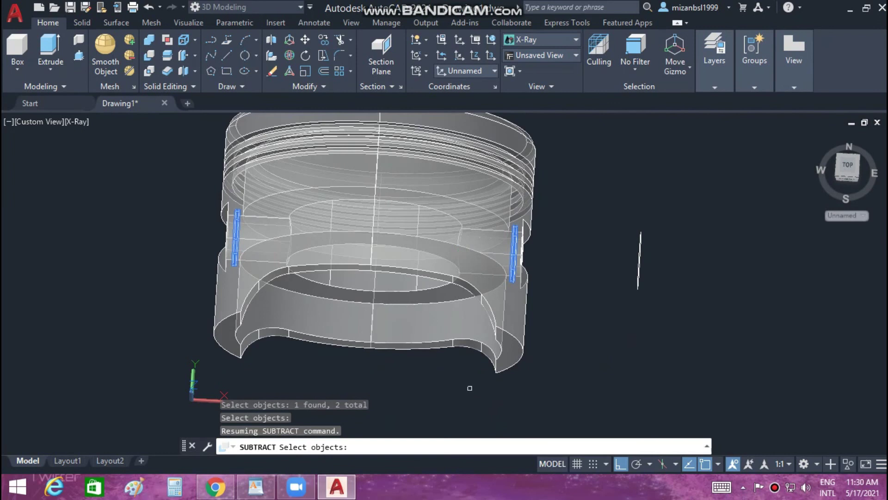
{"action": "middle_click_drag", "start_coordinate": [468, 387], "coordinate": [462, 410]}
{"action": "key", "text": "Return"}
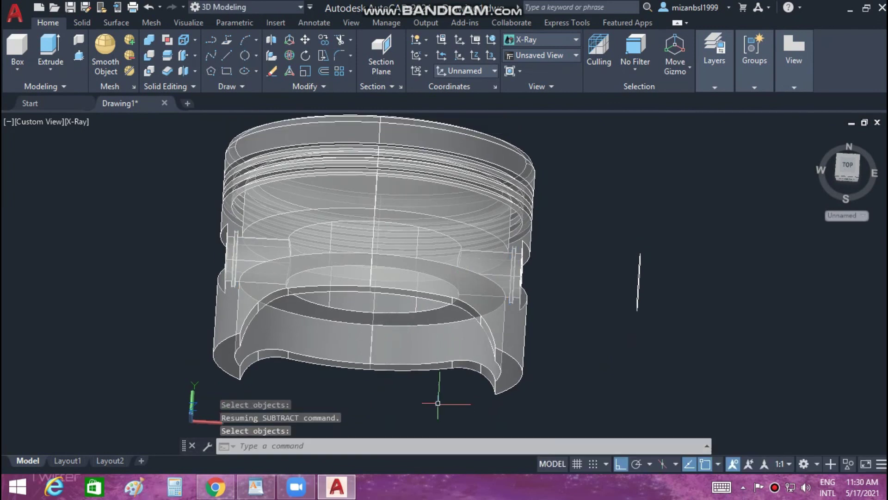
Delete the leftover circle beside the piston
{"action": "middle_click_drag", "start_coordinate": [638, 281], "coordinate": [638, 231], "text": "shift"}
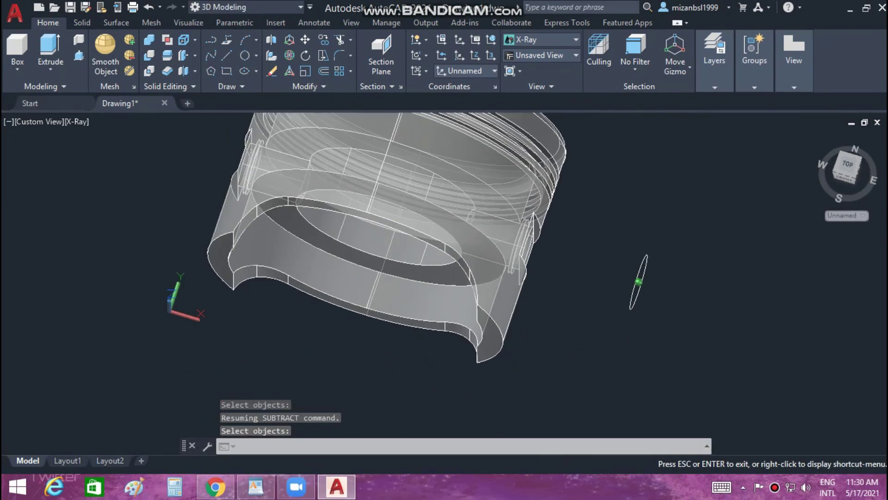
{"action": "middle_click_drag", "start_coordinate": [639, 281], "coordinate": [601, 291], "text": "shift"}
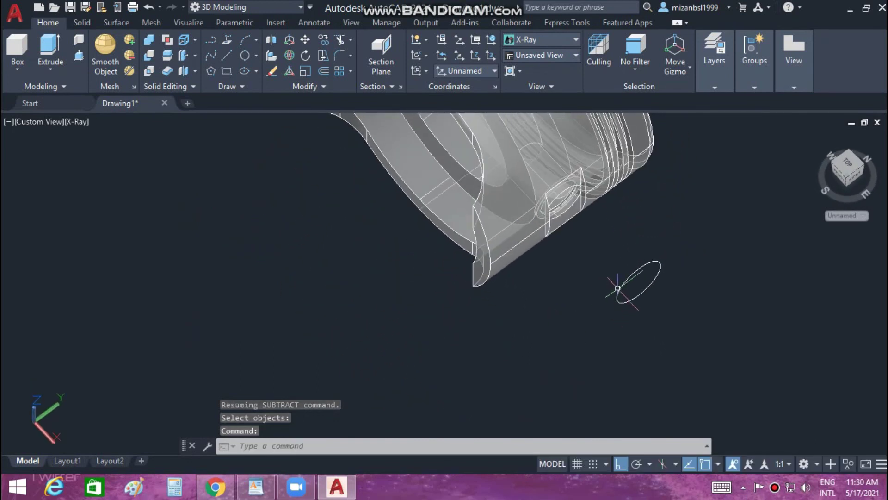
{"action": "key", "text": "Delete"}
{"action": "middle_click_drag", "start_coordinate": [555, 308], "coordinate": [559, 327], "text": "shift"}
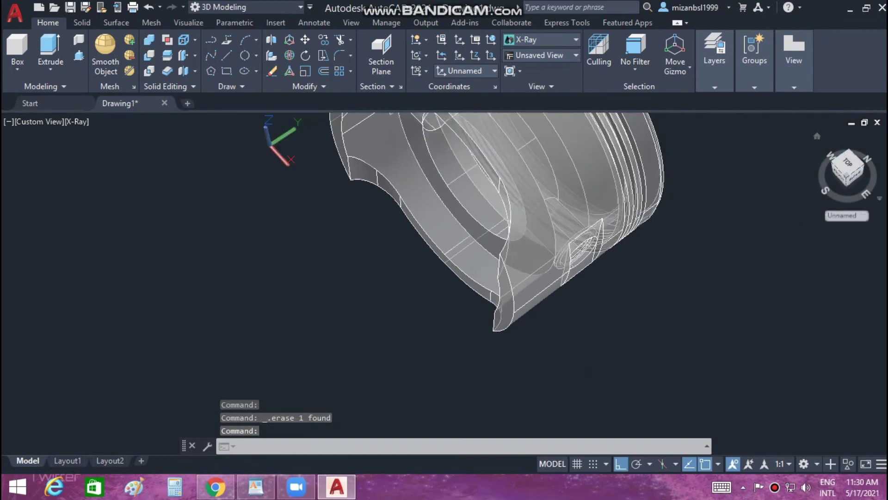
{"action": "middle_click_drag", "start_coordinate": [602, 296], "coordinate": [639, 277], "text": "shift"}
Switch the viewport visual style from X-Ray to Shaded
{"action": "left_click", "coordinate": [55, 122]}
{"action": "left_click", "coordinate": [77, 122]}
{"action": "left_click", "coordinate": [112, 211]}
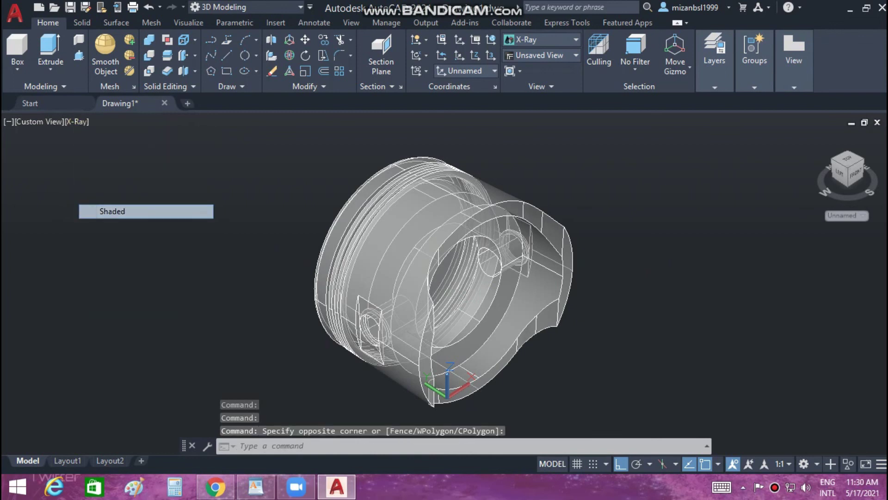
Orbit the shaded piston, then settle on an isometric view via the ViewCube
{"action": "mouse_move", "coordinate": [444, 277]}
{"action": "middle_mouse_down", "text": "shift"}
{"action": "mouse_move", "coordinate": [416, 259]}
{"action": "mouse_move", "coordinate": [596, 286]}
{"action": "mouse_move", "coordinate": [586, 311]}
{"action": "mouse_move", "coordinate": [571, 311]}
{"action": "middle_mouse_up", "text": "shift"}
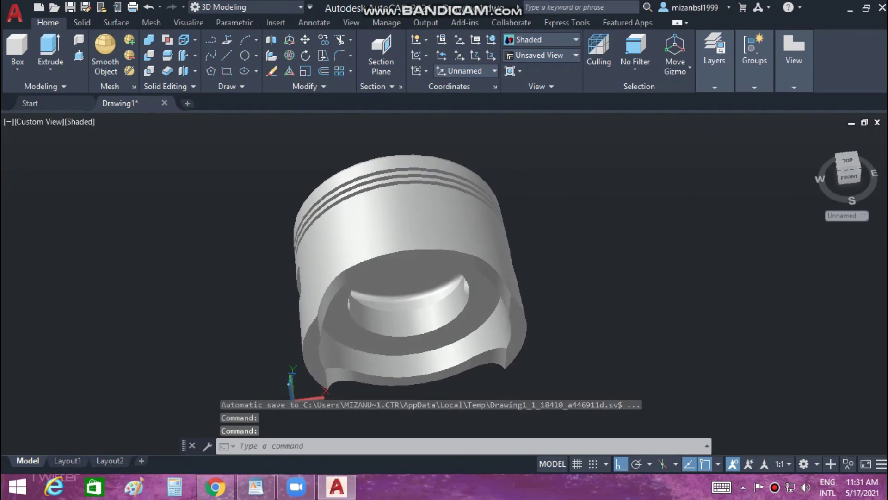
{"action": "middle_click_drag", "start_coordinate": [490, 317], "coordinate": [546, 304], "text": "shift"}
{"action": "mouse_move", "coordinate": [452, 268]}
{"action": "middle_mouse_down", "text": "shift"}
{"action": "mouse_move", "coordinate": [345, 277]}
{"action": "mouse_move", "coordinate": [361, 259]}
{"action": "mouse_move", "coordinate": [393, 269]}
{"action": "mouse_move", "coordinate": [383, 250]}
{"action": "mouse_move", "coordinate": [391, 282]}
{"action": "mouse_move", "coordinate": [400, 271]}
{"action": "mouse_move", "coordinate": [412, 274]}
{"action": "mouse_move", "coordinate": [396, 269]}
{"action": "middle_mouse_up", "text": "shift"}
{"action": "left_click", "coordinate": [848, 162]}
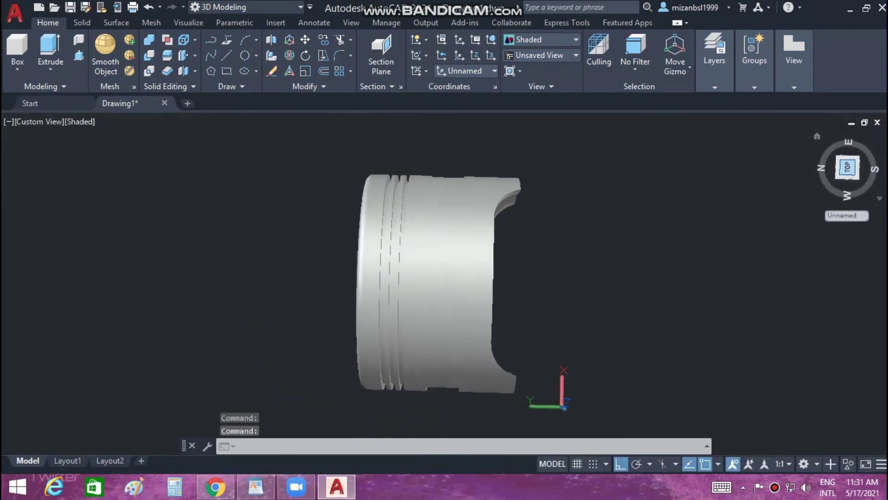
{"action": "left_click", "coordinate": [839, 182]}
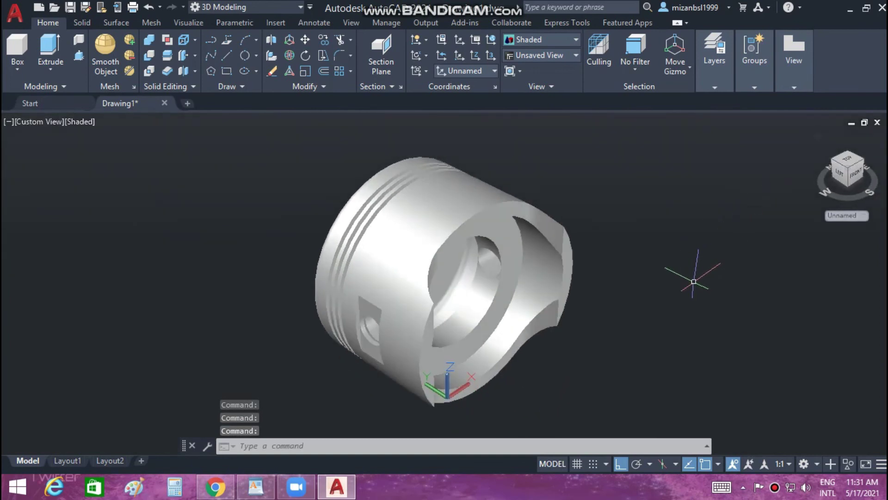